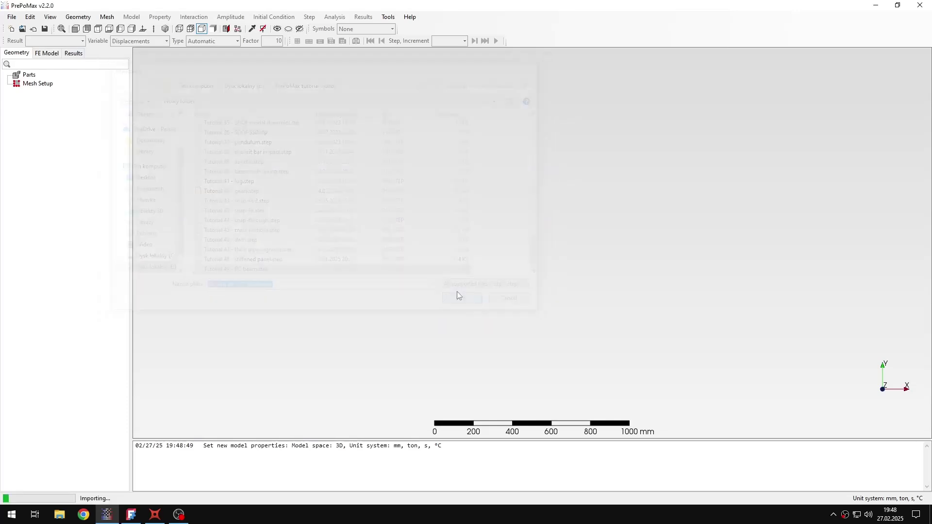
# Examine the imported beam from several angles, including the two bars visible on its end face.
pyautogui.moveTo(474, 239); pyautogui.dragTo(423, 260, button='middle')
pyautogui.scroll(3, 432, 261)
pyautogui.scroll(-1, 558, 260)
pyautogui.scroll(6, 361, 305)
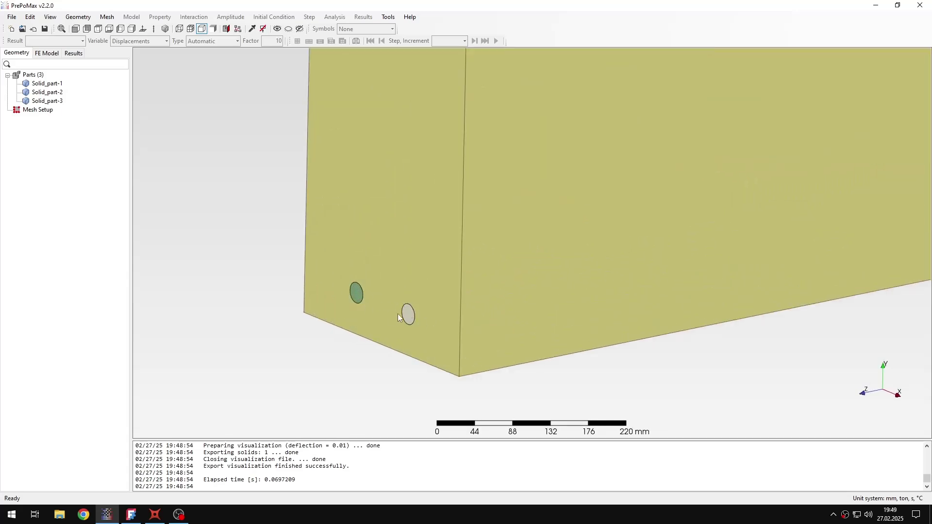
pyautogui.scroll(-6, 386, 301)
pyautogui.moveTo(574, 225); pyautogui.dragTo(412, 267, button='middle')
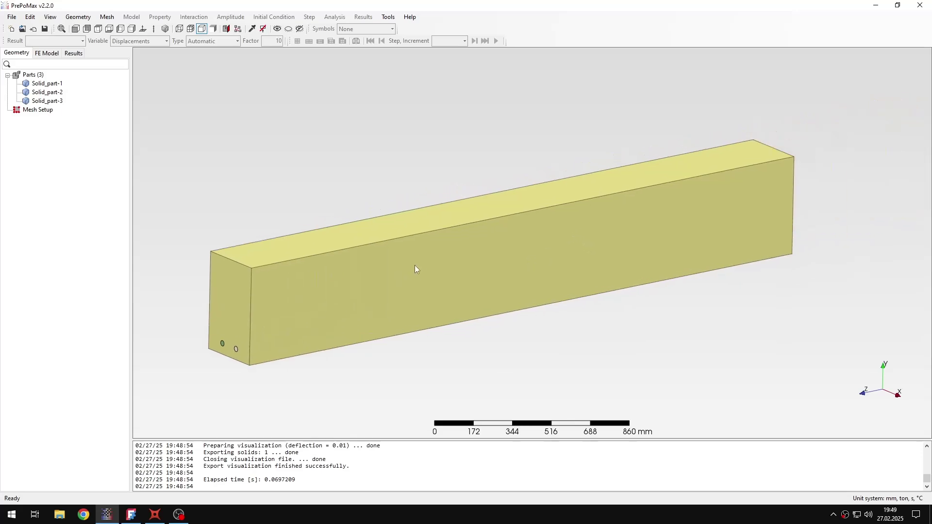
pyautogui.click(387, 268)
pyautogui.click(344, 187)
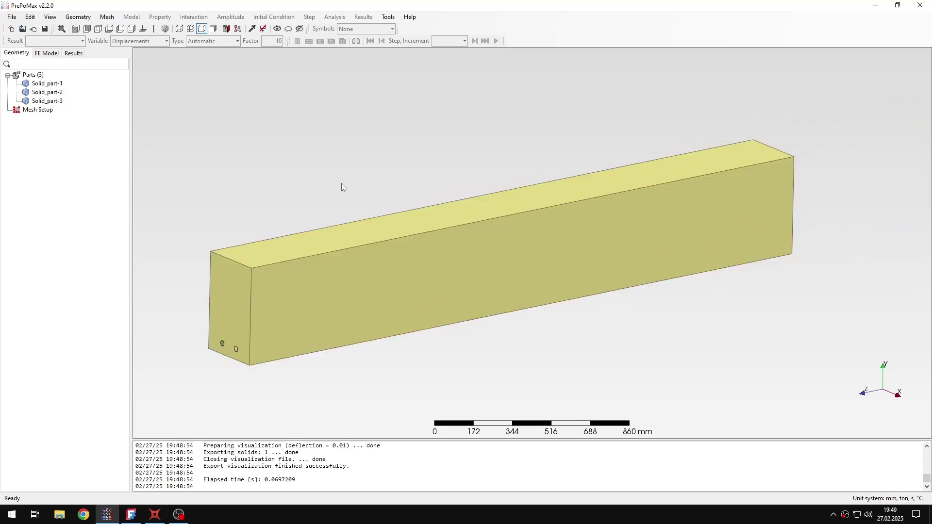
# Start a Meshing Parameters mesh setup item and assign it to the large beam part.
pyautogui.doubleClick(34, 110)
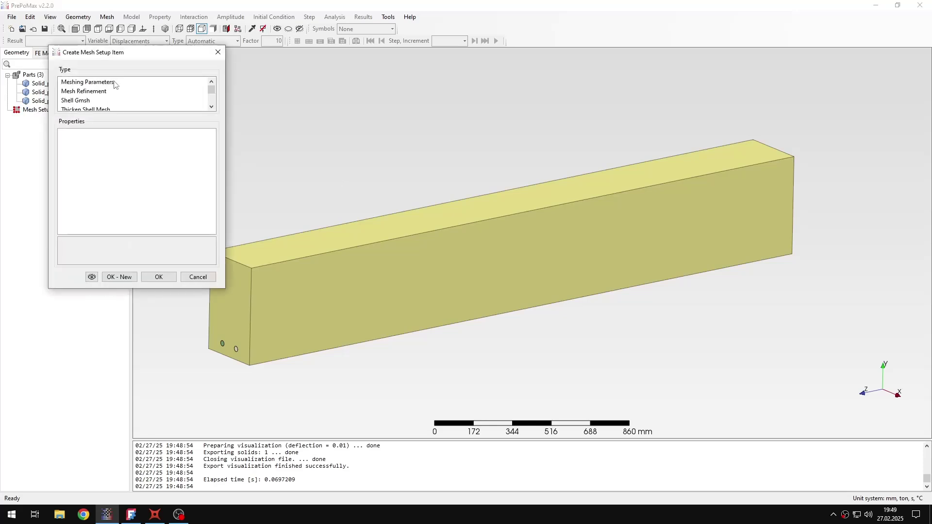
pyautogui.moveTo(127, 60); pyautogui.dragTo(96, 63)
pyautogui.click(82, 85)
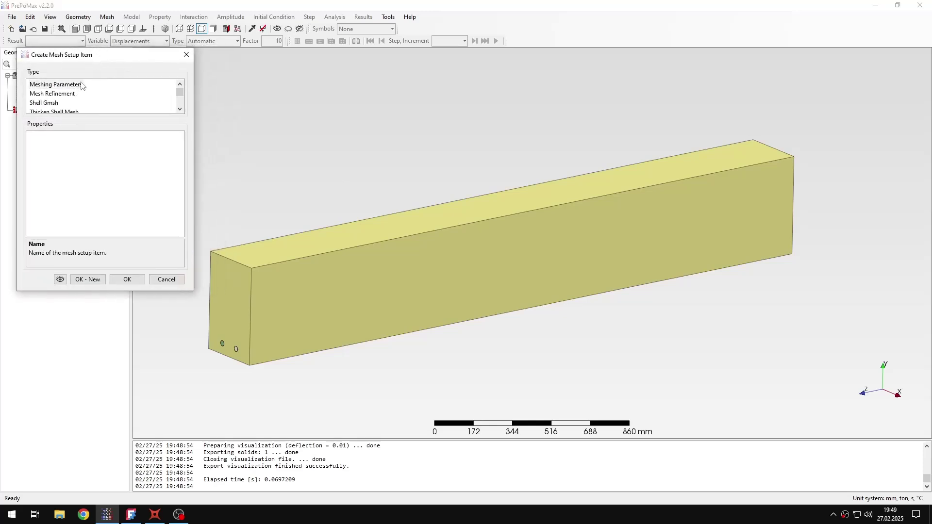
pyautogui.click(422, 262)
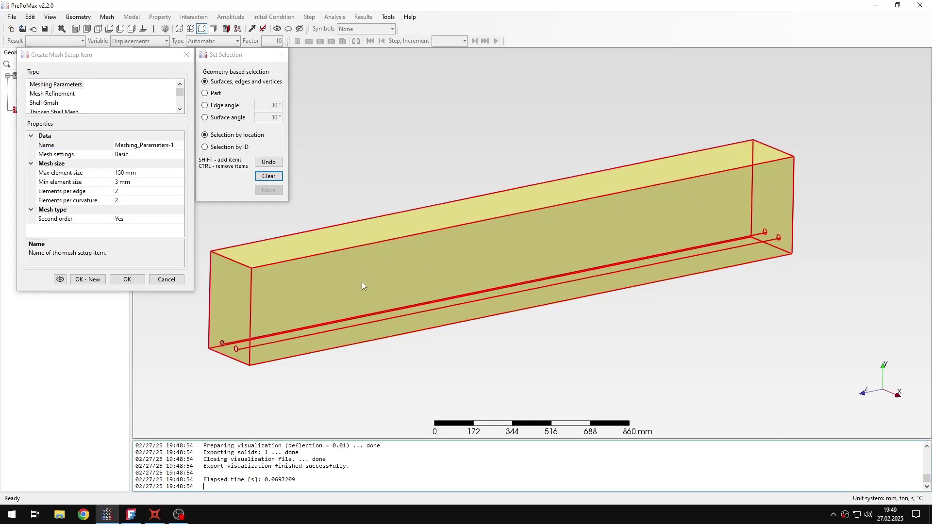
pyautogui.moveTo(379, 298); pyautogui.dragTo(421, 289, button='middle')
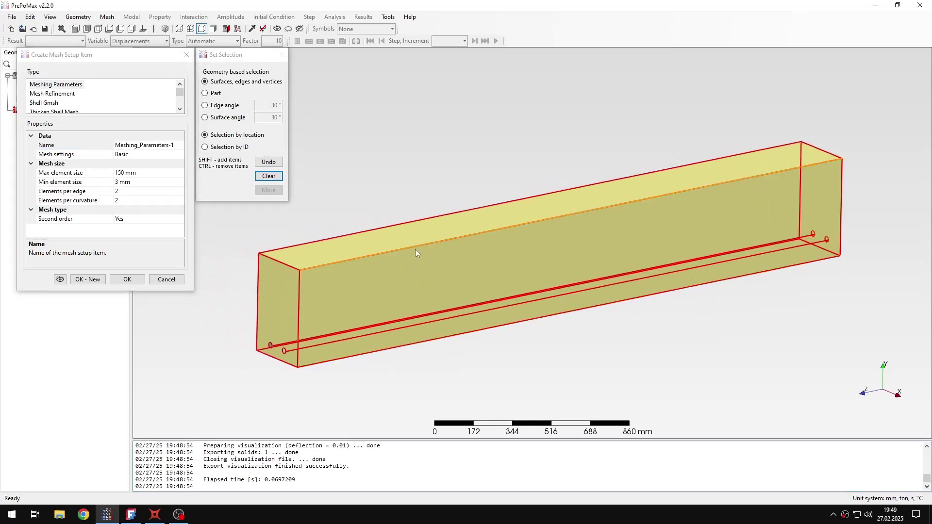
# Set the beam's maximum element size to 40 mm and minimum element size to 2 mm.
pyautogui.click(126, 174)
pyautogui.moveTo(125, 174); pyautogui.dragTo(114, 174)
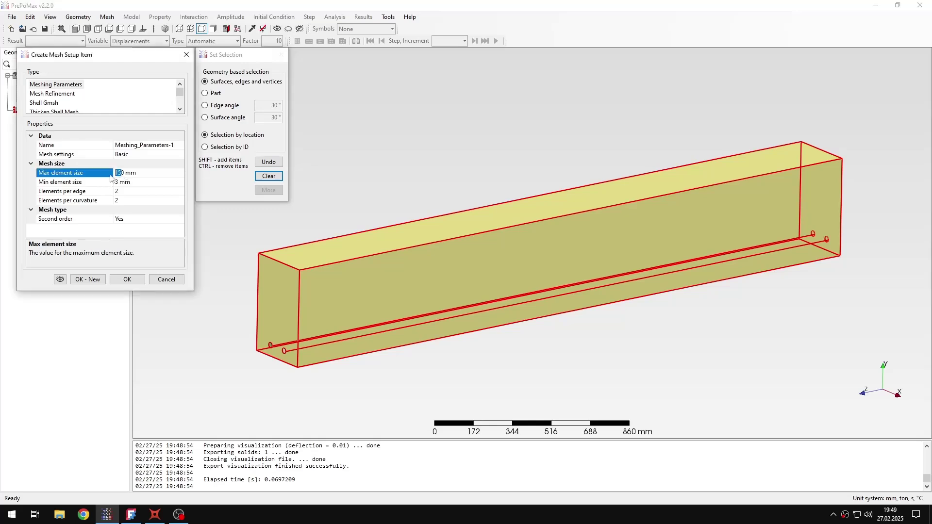
pyautogui.write('40')
pyautogui.click(118, 182)
pyautogui.moveTo(121, 182); pyautogui.dragTo(115, 182)
pyautogui.write('2')
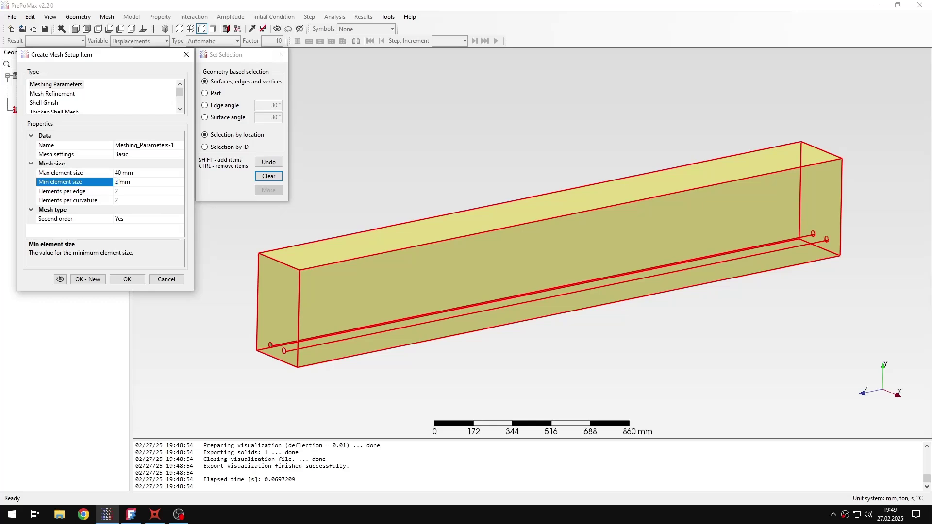
# Set the beam's elements per edge and per curvature to 3, disable second-order elements, and save the item, continuing with a new one.
pyautogui.click(128, 191)
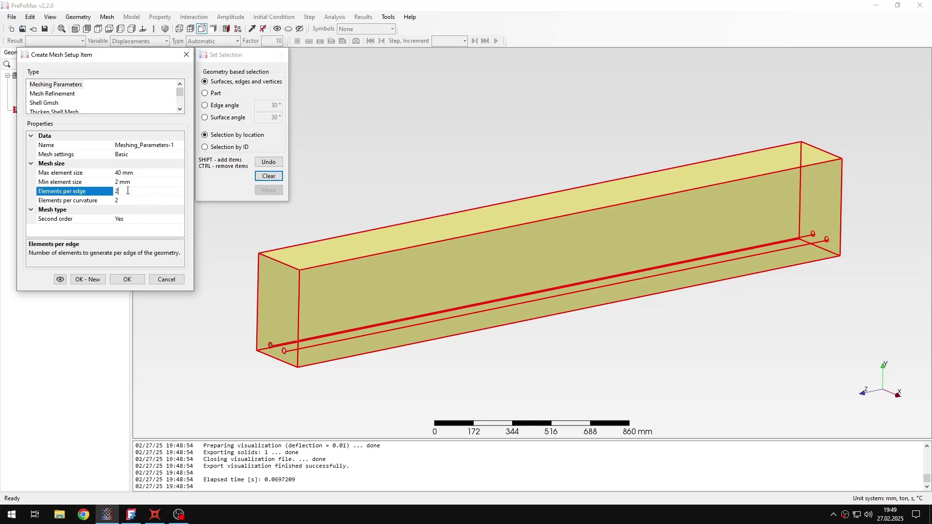
pyautogui.write('3')
pyautogui.click(134, 202)
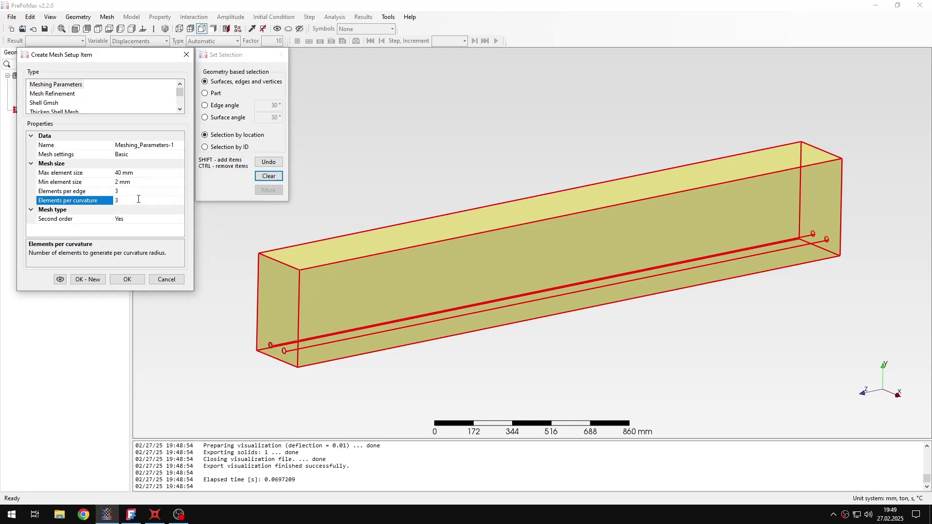
pyautogui.doubleClick(141, 219)
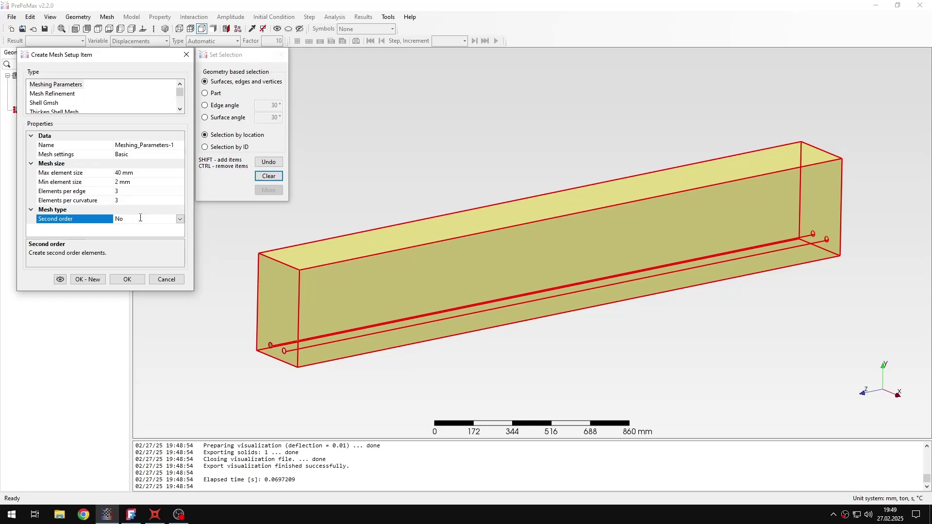
pyautogui.click(87, 279)
# Assign the new meshing parameters to the two embedded bars, with maximum element size 10 mm and minimum 1 mm.
pyautogui.scroll(10, 282, 345)
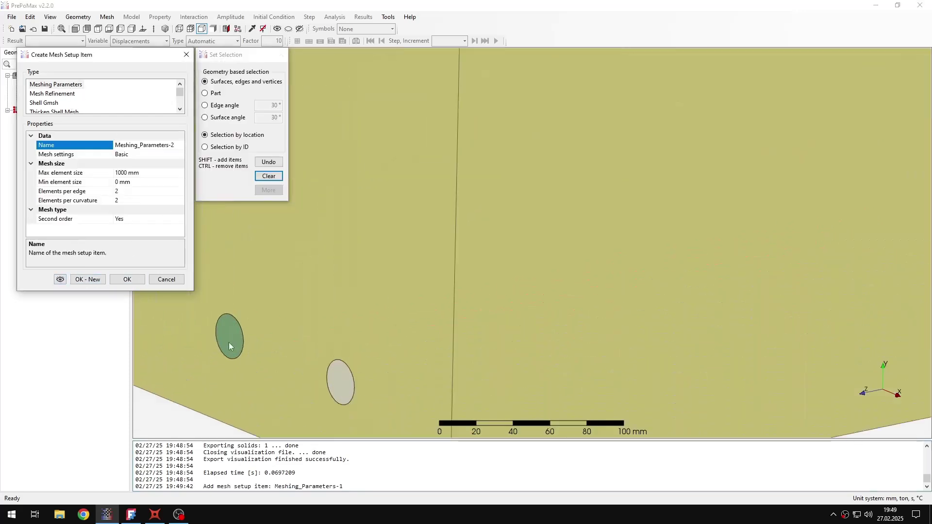
pyautogui.scroll(-5, 386, 311)
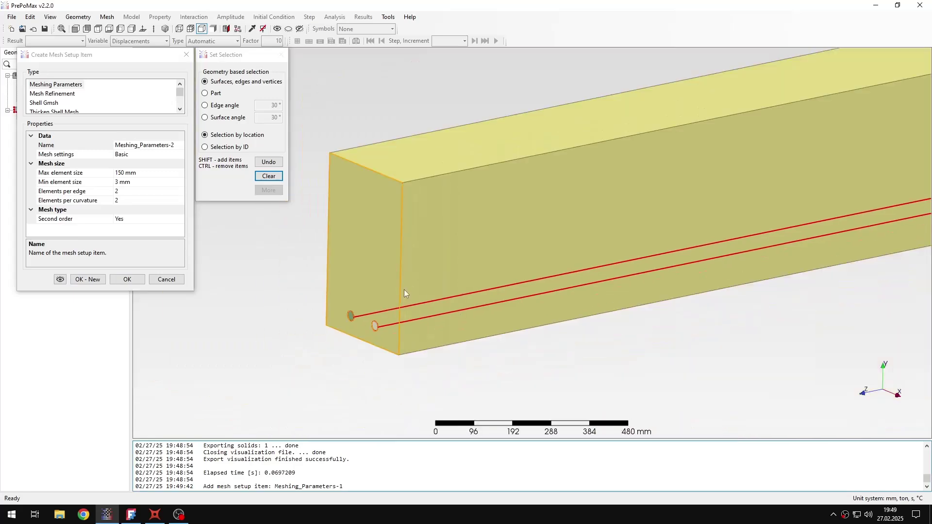
pyautogui.scroll(-1, 366, 311)
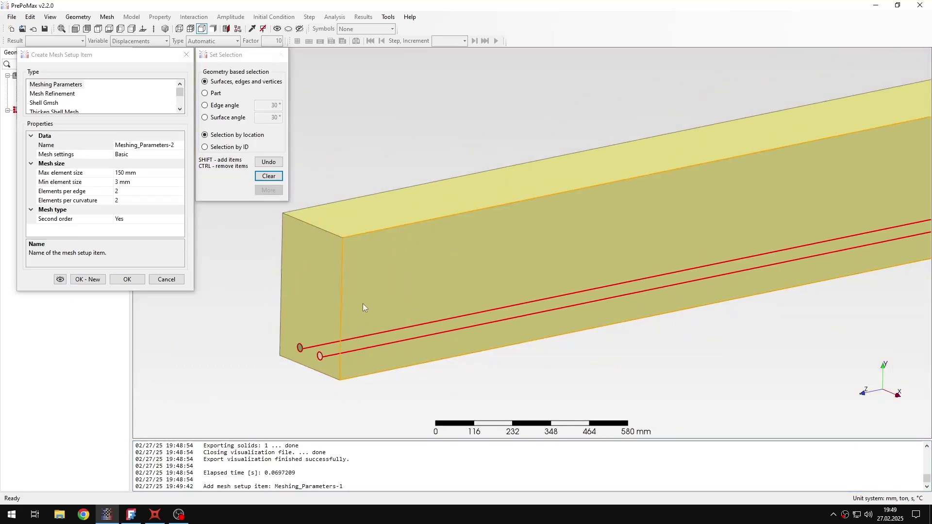
pyautogui.click(124, 172)
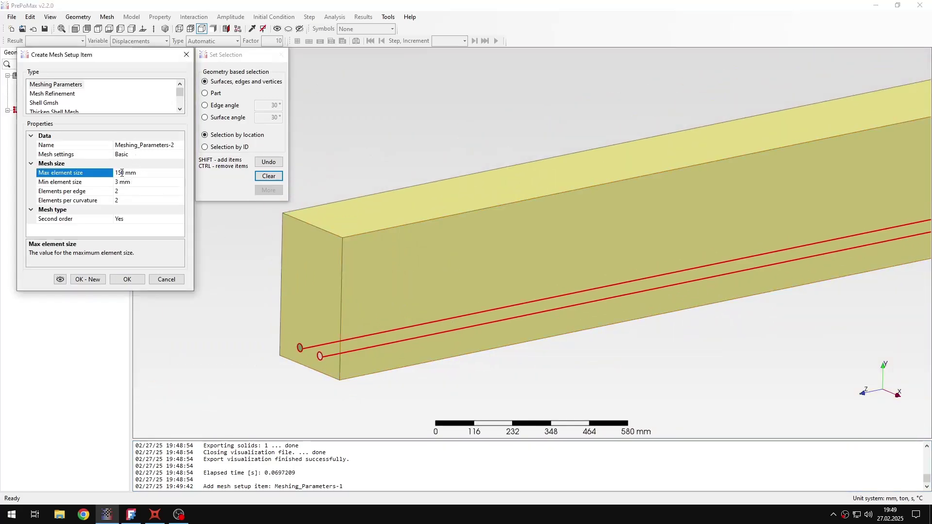
pyautogui.press('BackSpace')
pyautogui.click(145, 182)
pyautogui.doubleClick(117, 182)
pyautogui.write('1')
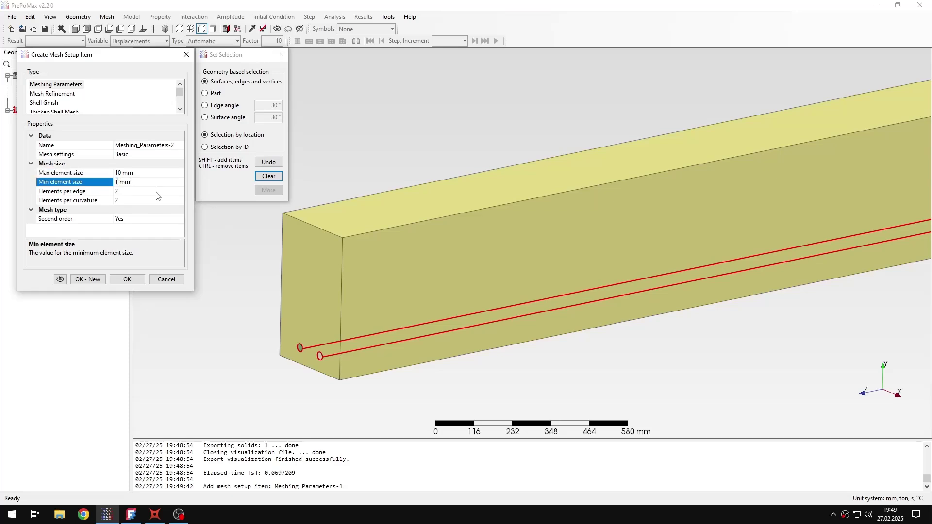
# Set the bars' elements per edge and per curvature to 3, disable second-order elements, and save the item.
pyautogui.click(152, 192)
pyautogui.write('3')
pyautogui.click(153, 200)
pyautogui.write('3')
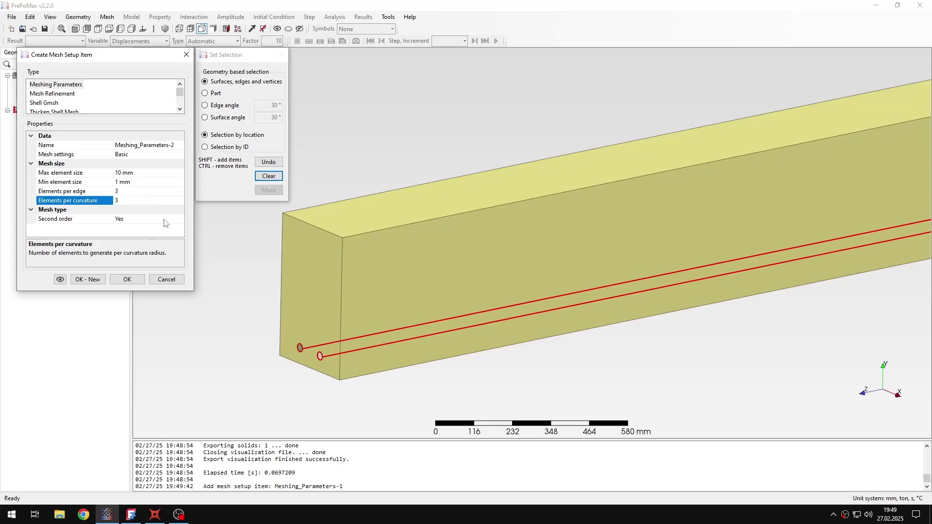
pyautogui.doubleClick(166, 219)
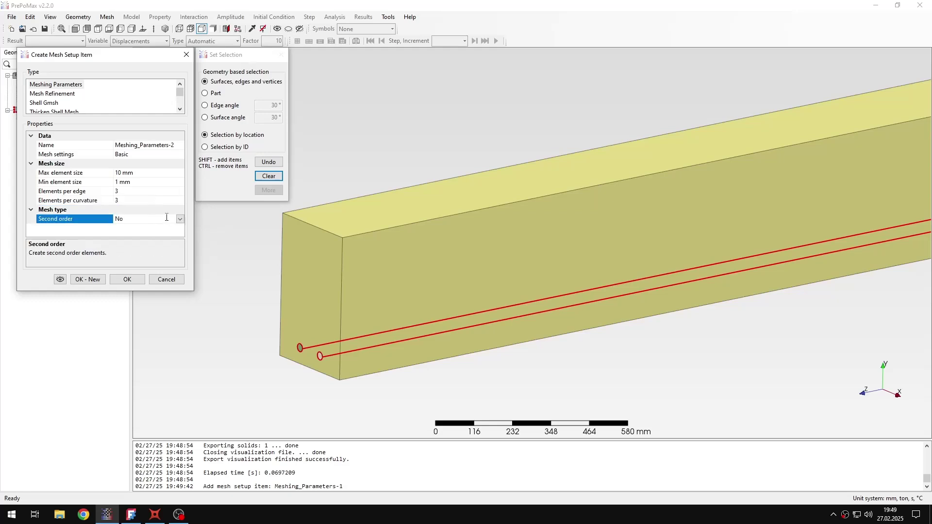
pyautogui.click(127, 280)
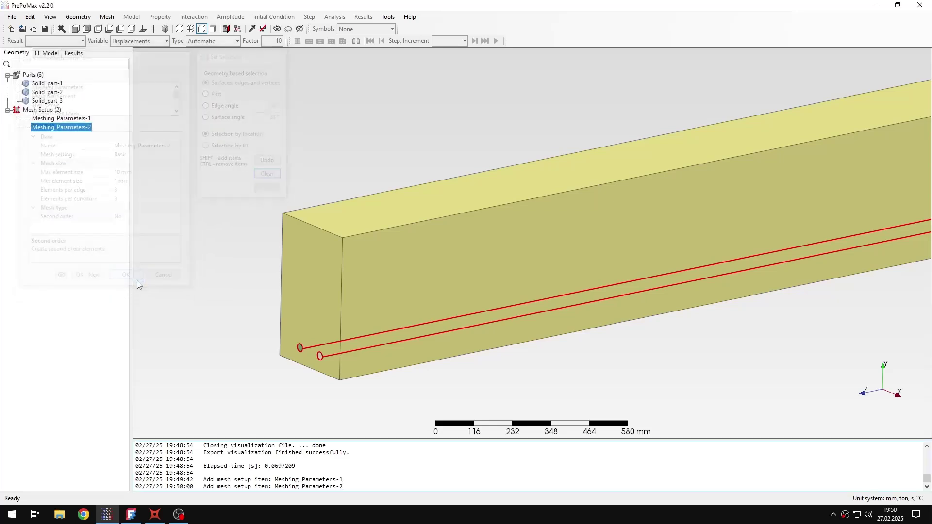
# Start an Extrude Mesh setup item and select the beam's end face as its source surface.
pyautogui.doubleClick(48, 111)
pyautogui.scroll(-2, 96, 108)
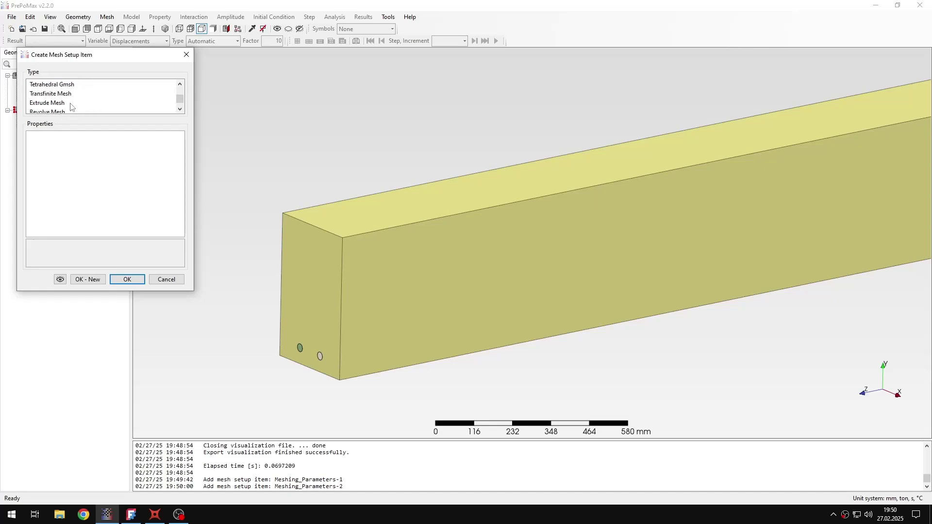
pyautogui.click(64, 103)
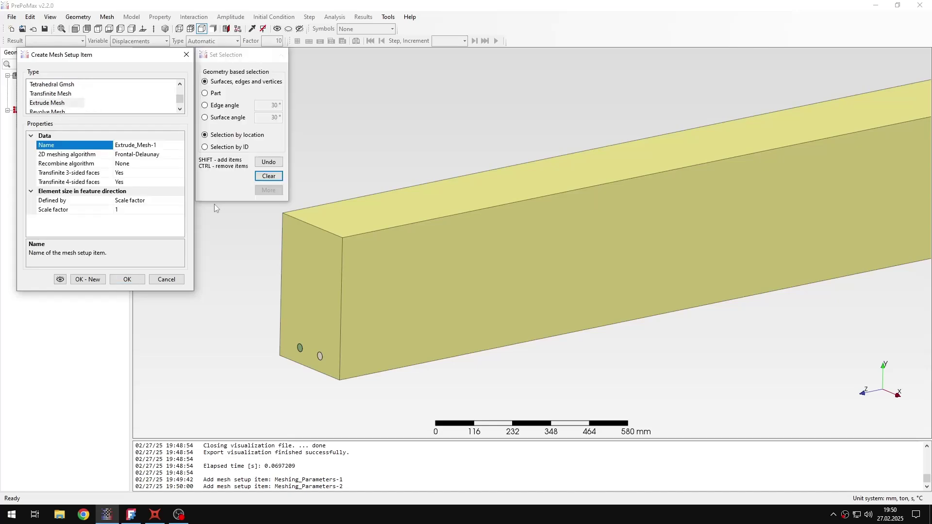
pyautogui.click(332, 290)
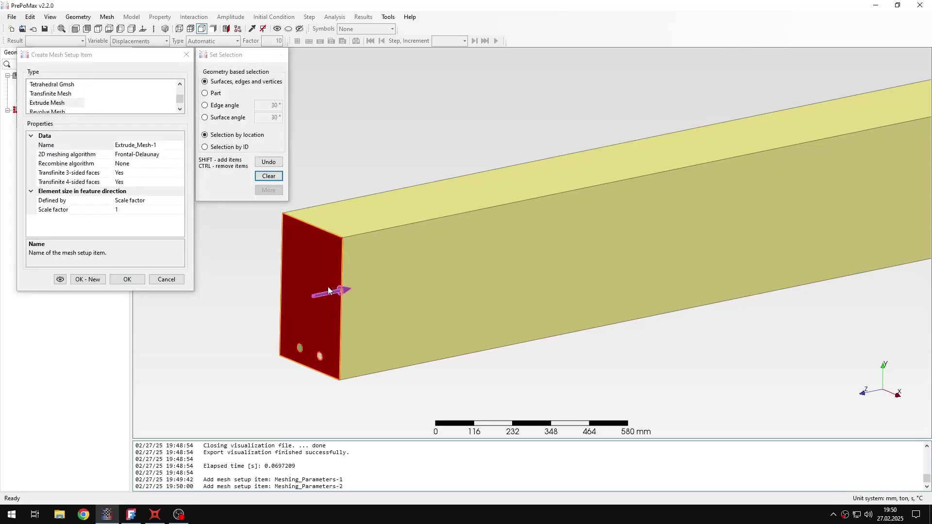
# Set the beam's extrude mesh to Packing of parallelograms with Simple recombination, and save it, continuing with a new item.
pyautogui.click(151, 155)
pyautogui.click(151, 155)
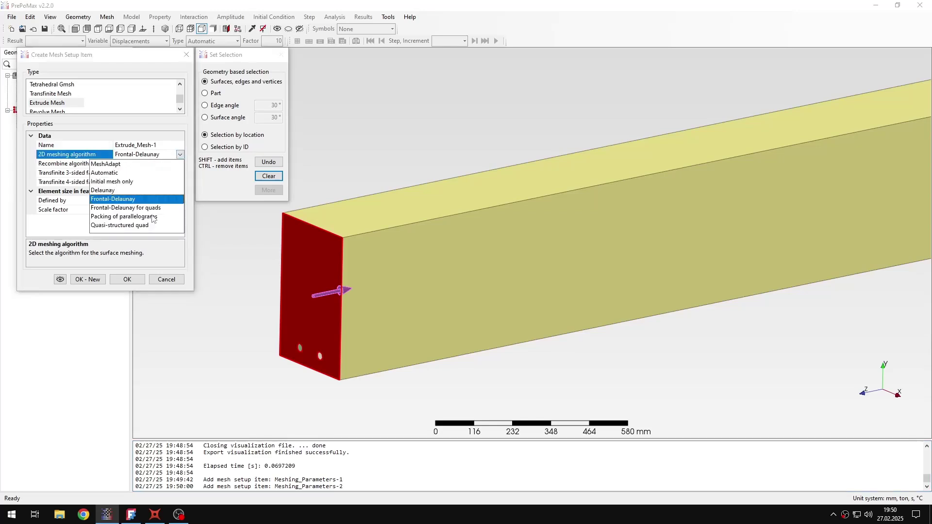
pyautogui.click(153, 217)
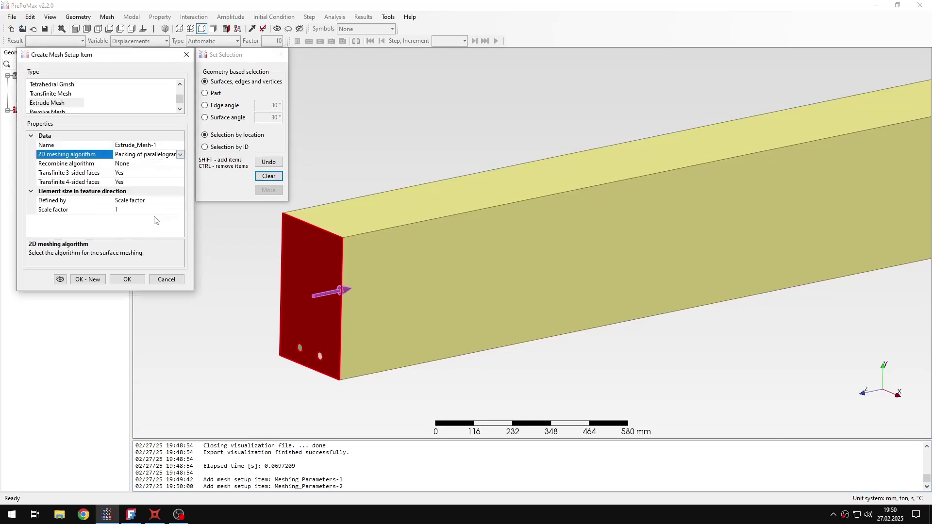
pyautogui.click(180, 164)
pyautogui.click(179, 164)
pyautogui.click(153, 183)
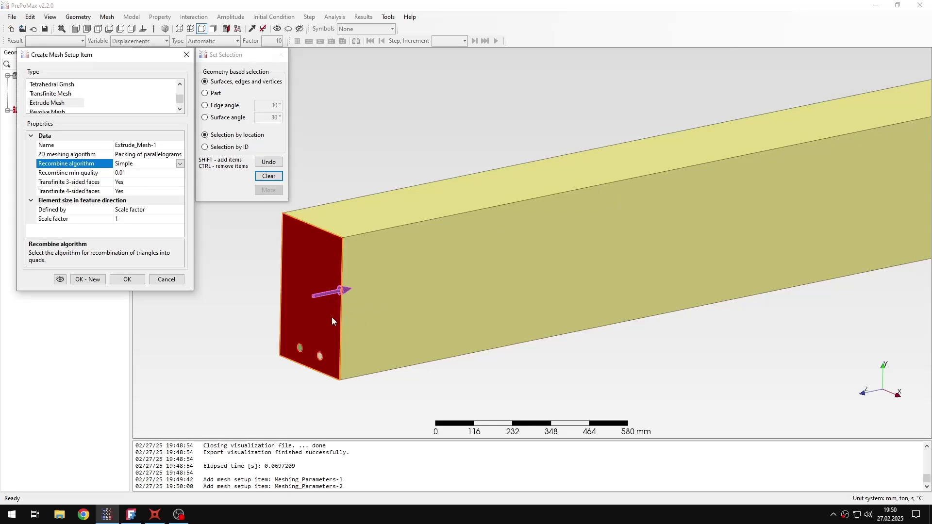
pyautogui.click(82, 285)
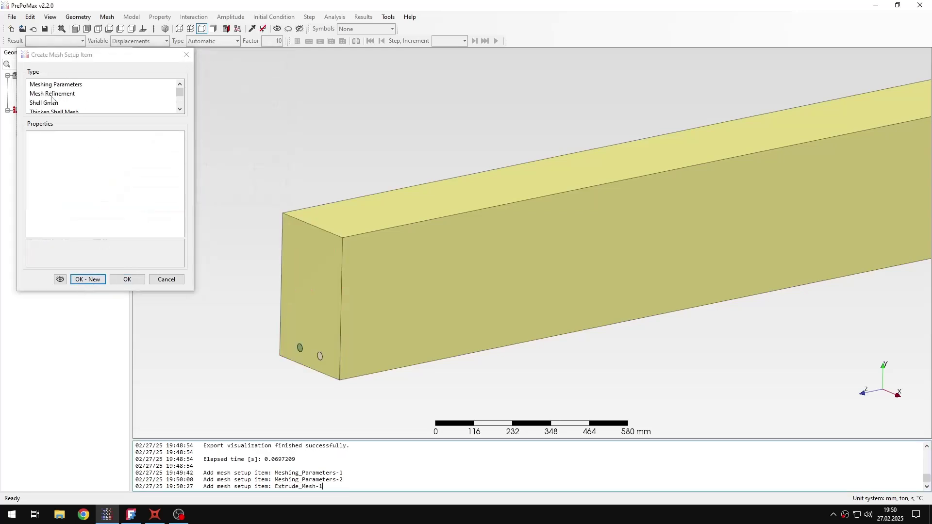
# Start another Extrude Mesh item and select the green bar's end face as its source surface.
pyautogui.scroll(-1, 61, 108)
pyautogui.click(63, 94)
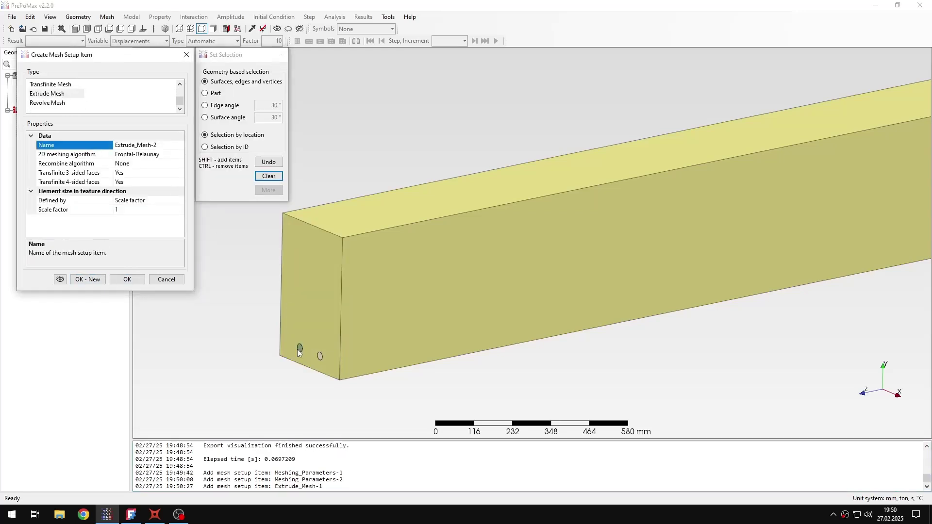
pyautogui.scroll(5, 300, 343)
pyautogui.click(323, 296)
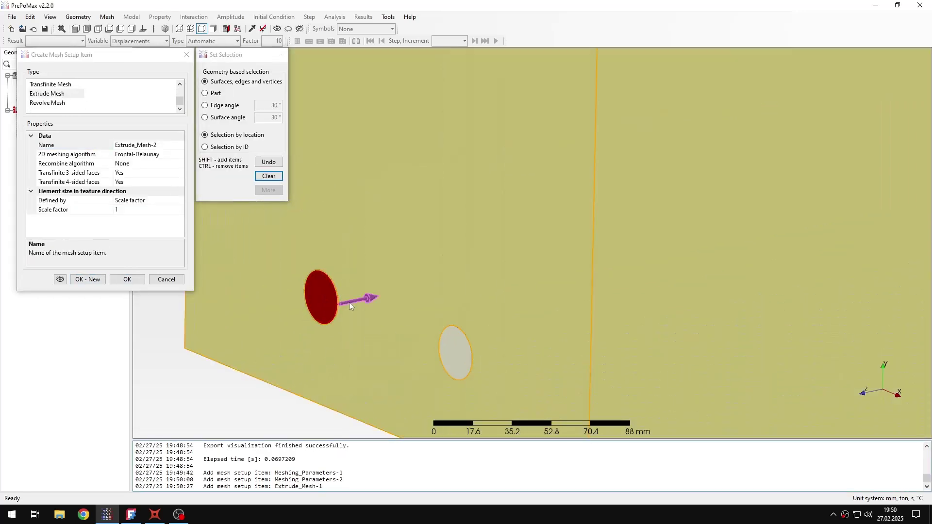
# Set the green bar's extrude mesh to Packing of parallelograms with Simple recombination, and save it, continuing with a new item.
pyautogui.click(176, 154)
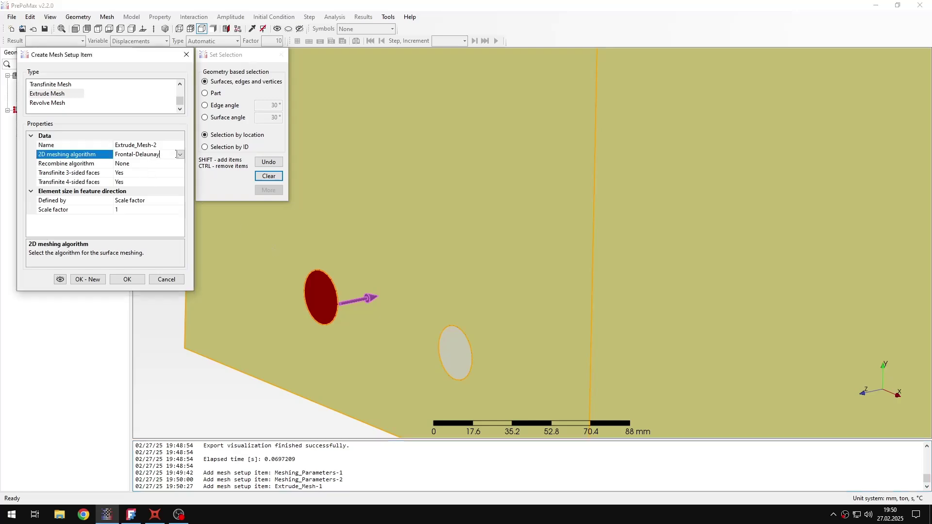
pyautogui.click(177, 154)
pyautogui.click(154, 219)
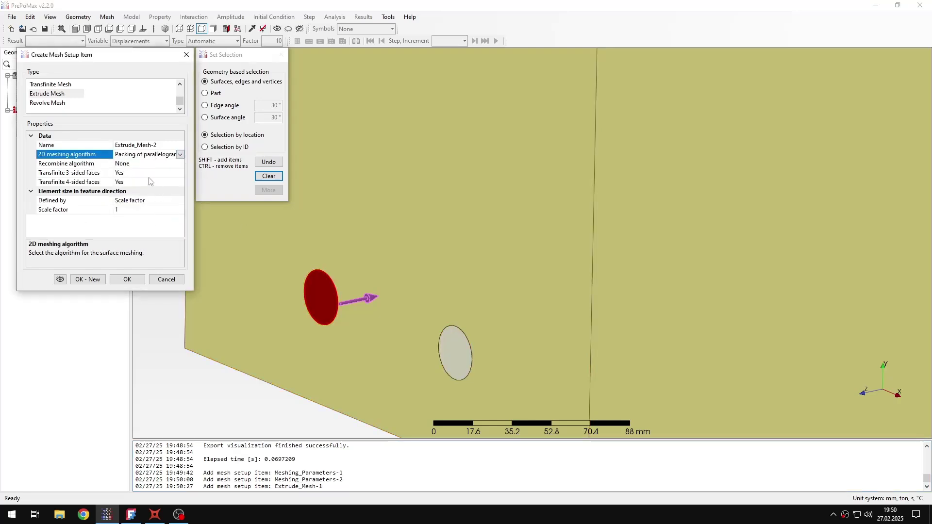
pyautogui.doubleClick(145, 164)
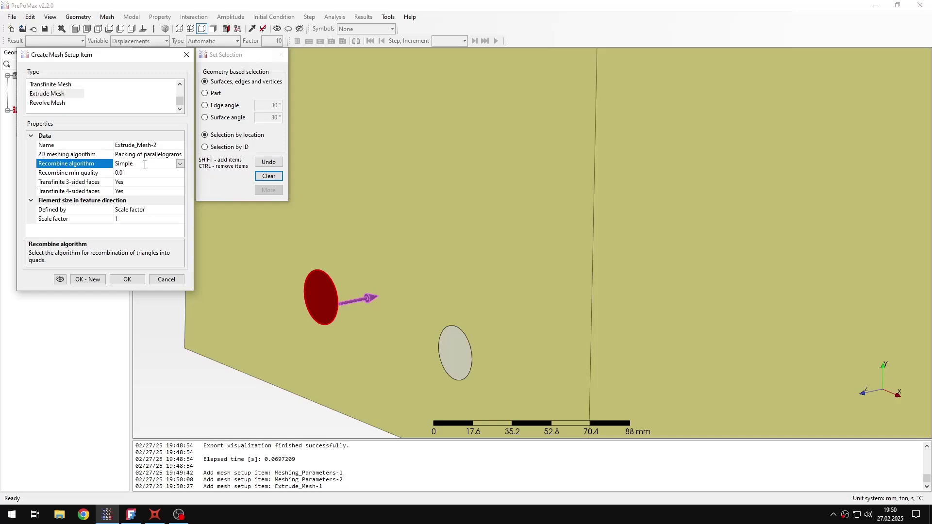
pyautogui.click(78, 281)
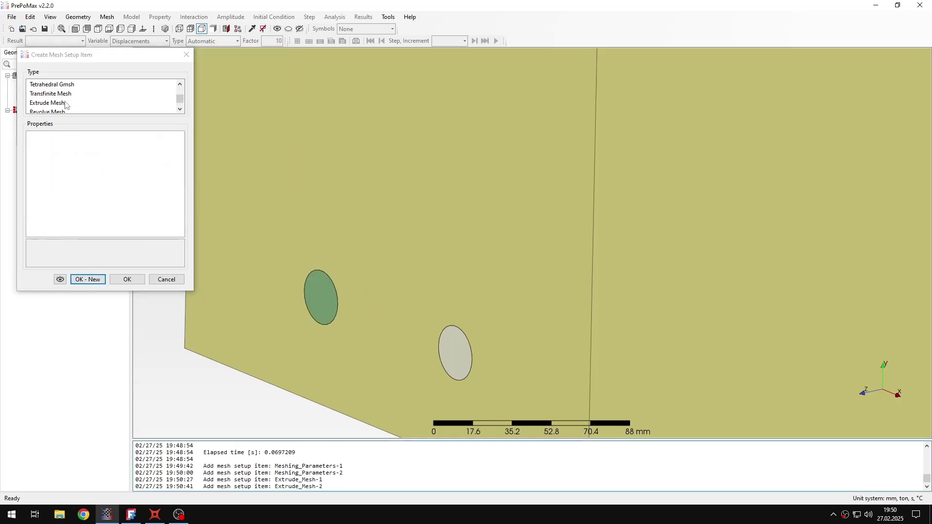
# Create an Extrude Mesh item from the grey bar's end face with Packing of parallelograms and Simple recombination.
pyautogui.click(66, 106)
pyautogui.click(446, 345)
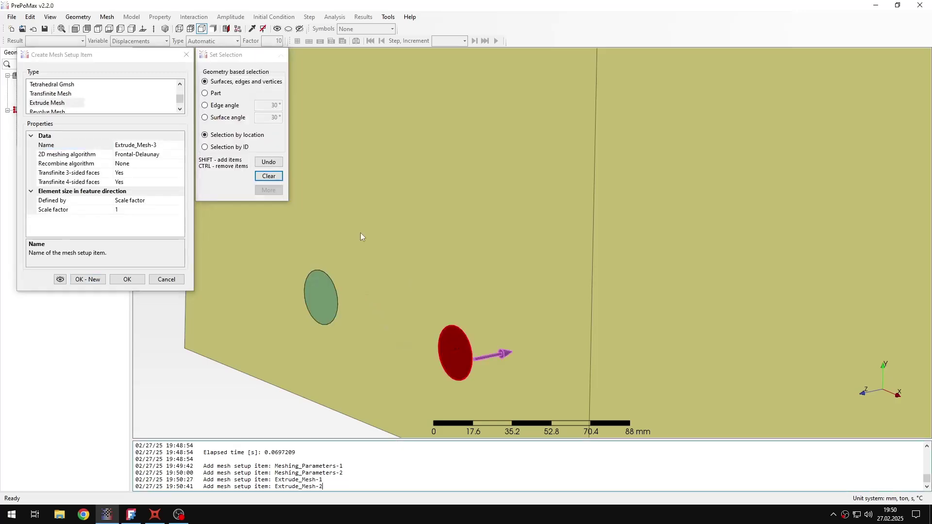
pyautogui.doubleClick(137, 154)
pyautogui.click(180, 154)
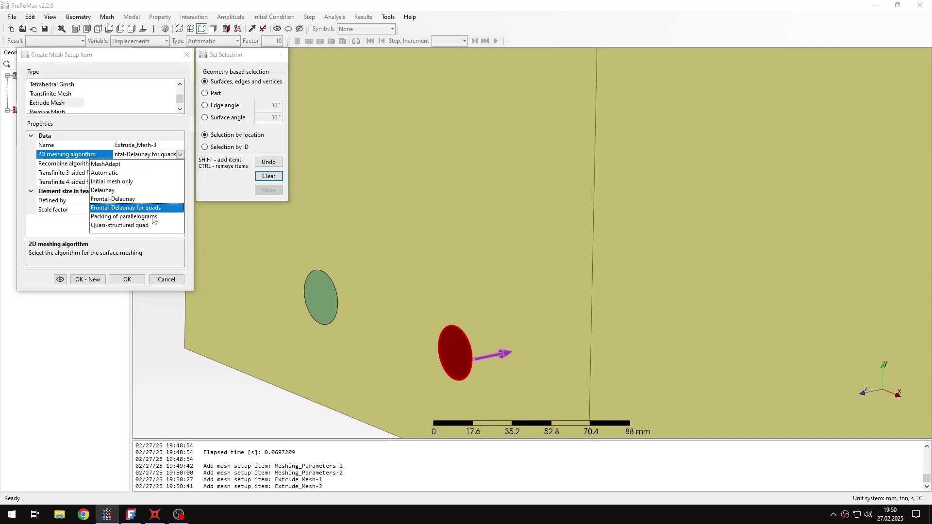
pyautogui.click(152, 216)
pyautogui.click(148, 165)
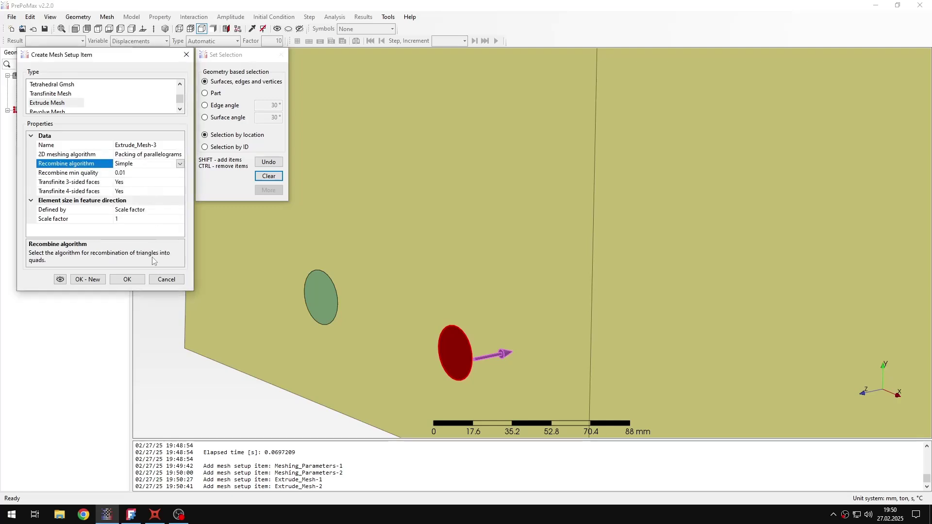
pyautogui.click(127, 280)
# Select the beam and both bars together and generate their mesh.
pyautogui.scroll(-6, 316, 194)
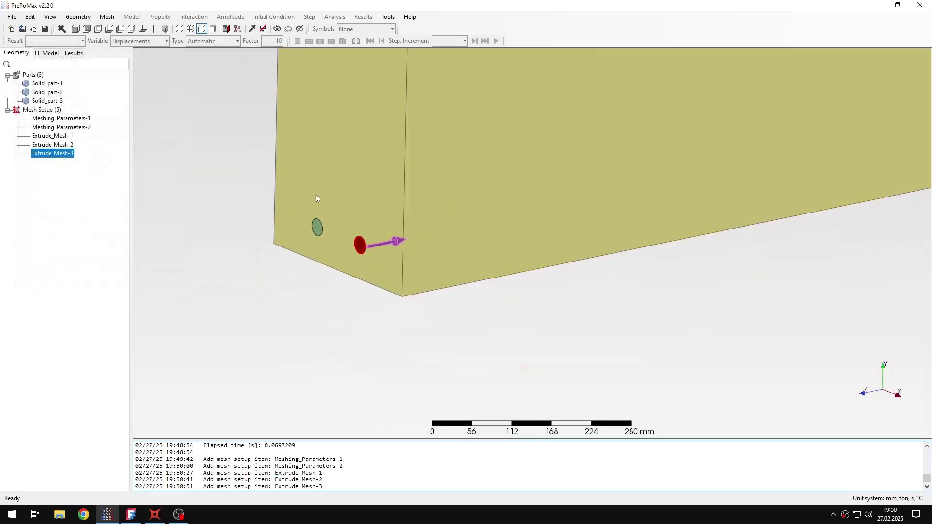
pyautogui.scroll(-4, 320, 286)
pyautogui.moveTo(211, 149); pyautogui.dragTo(711, 367)
pyautogui.rightClick(468, 233)
pyautogui.click(518, 285)
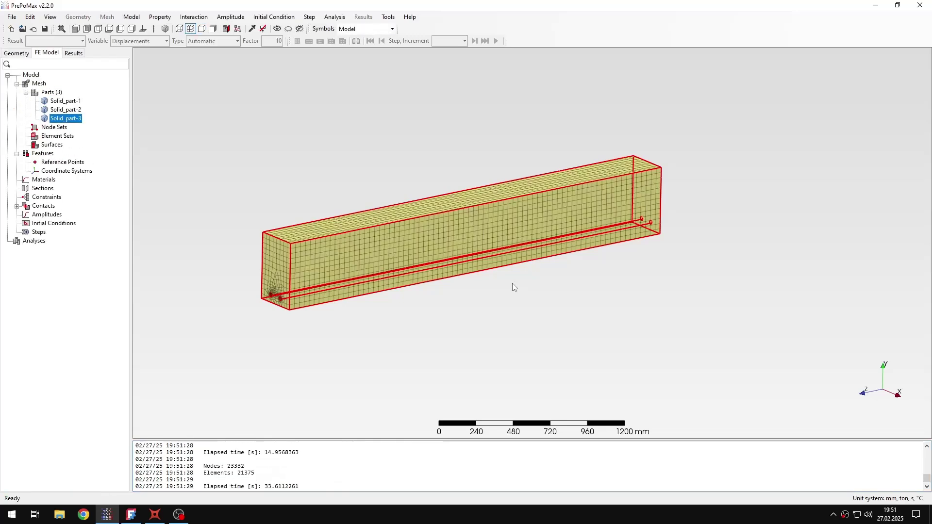
pyautogui.click(512, 284)
# Examine the mesh around the two bars at the beam's end, and switch the display to model edges only.
pyautogui.scroll(8, 250, 302)
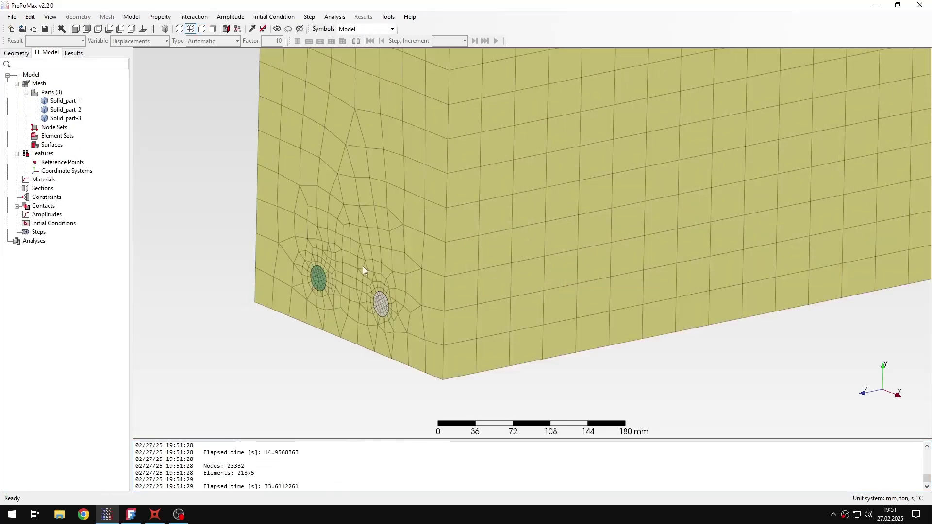
pyautogui.scroll(-8, 368, 266)
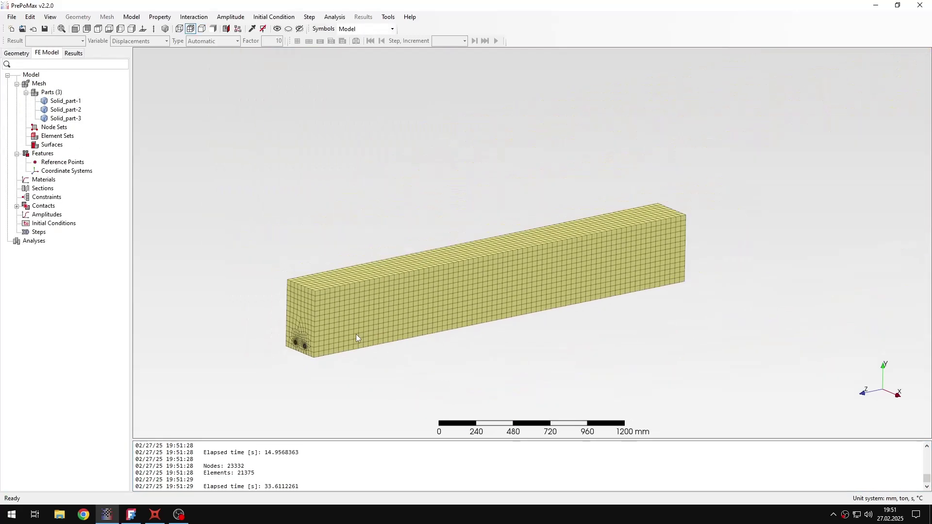
pyautogui.click(202, 29)
pyautogui.moveTo(436, 233); pyautogui.dragTo(470, 244, button='middle')
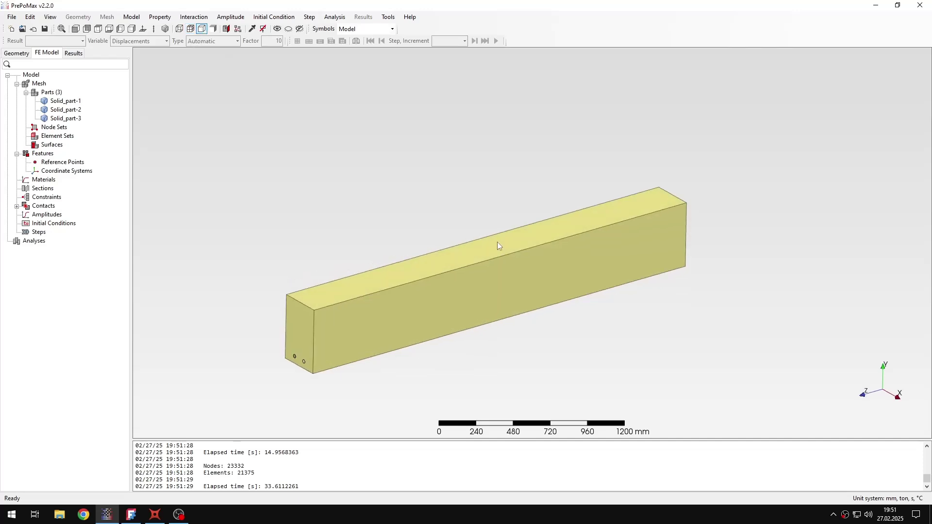
pyautogui.moveTo(524, 246); pyautogui.dragTo(569, 225, button='middle')
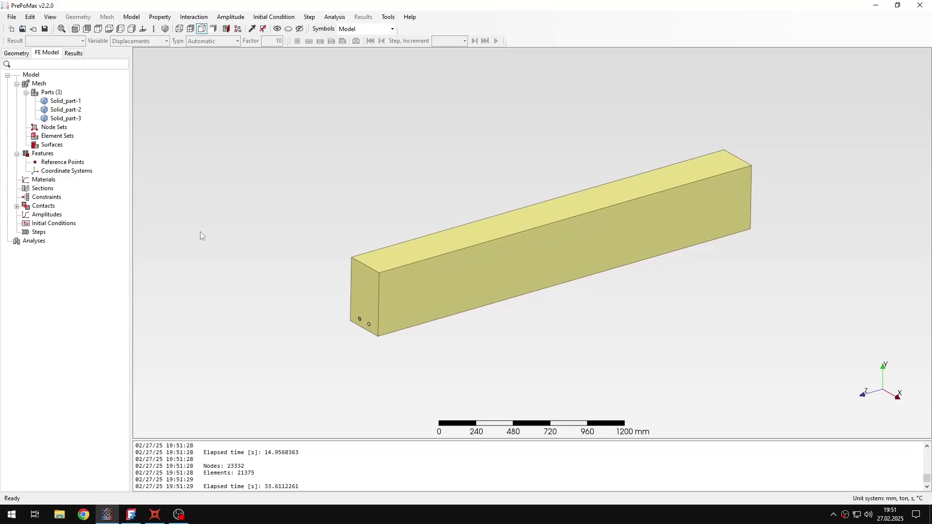
pyautogui.moveTo(368, 276); pyautogui.dragTo(434, 249)
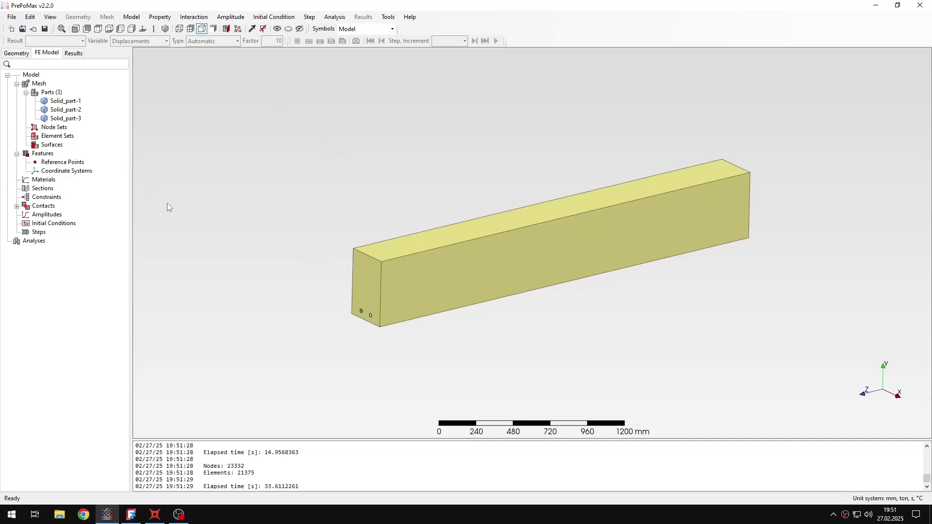
# Create an element set named Concrete from the beam body, selected as a whole part.
pyautogui.scroll(3, 406, 281)
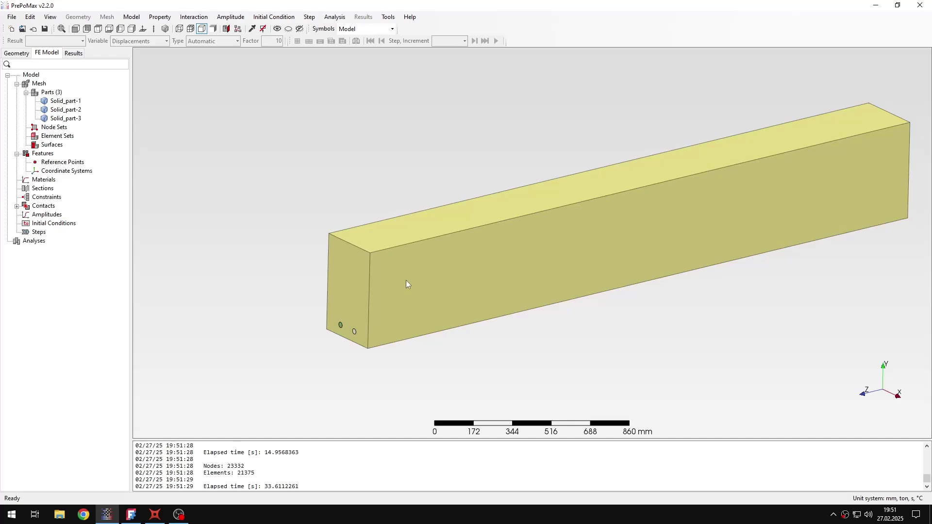
pyautogui.doubleClick(57, 137)
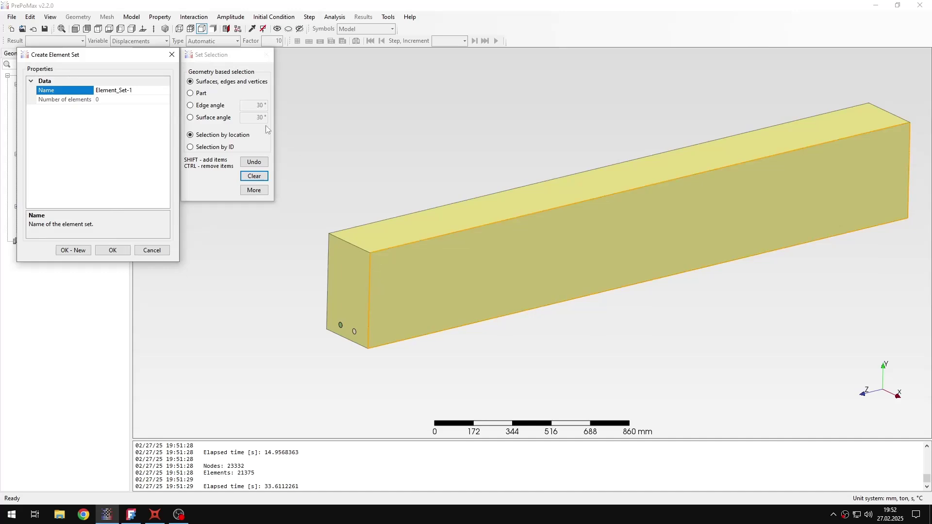
pyautogui.click(200, 93)
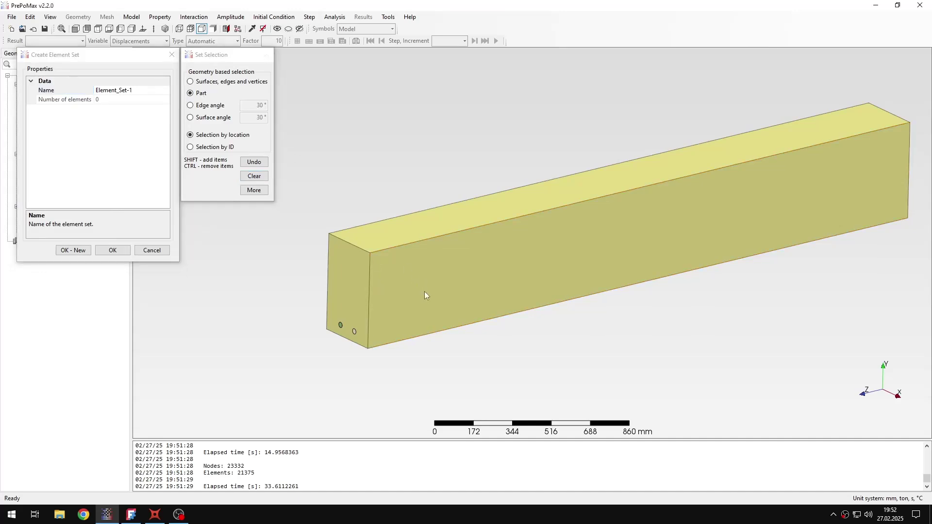
pyautogui.click(434, 280)
pyautogui.scroll(5, 348, 321)
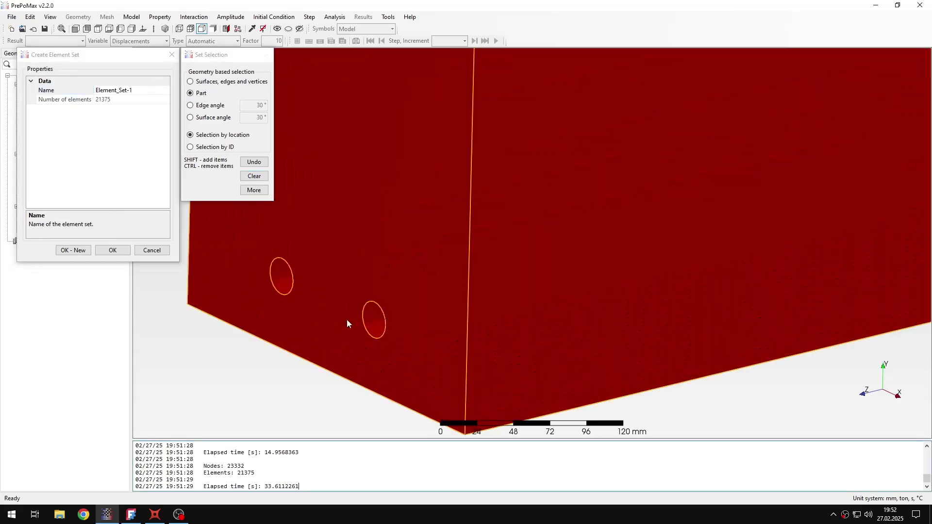
pyautogui.scroll(-5, 346, 319)
pyautogui.click(62, 89)
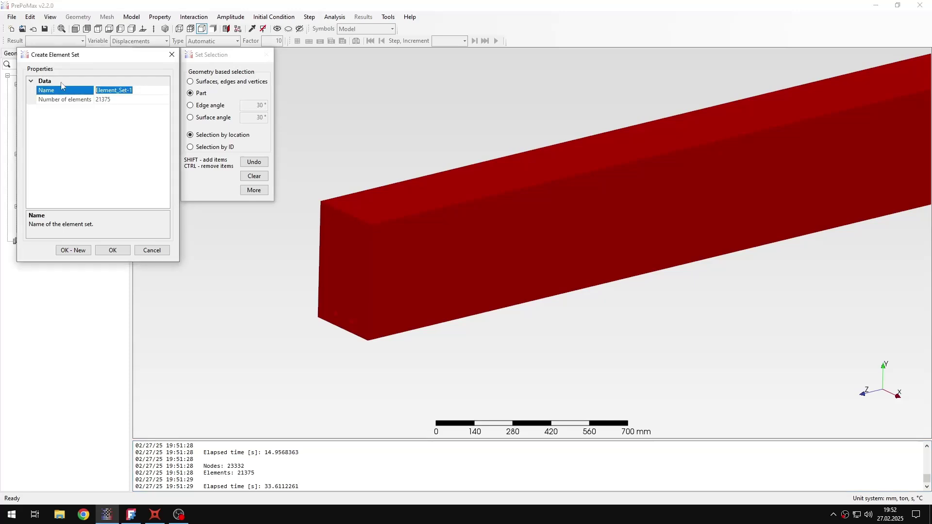
pyautogui.write('Concrete')
pyautogui.press('Tab')
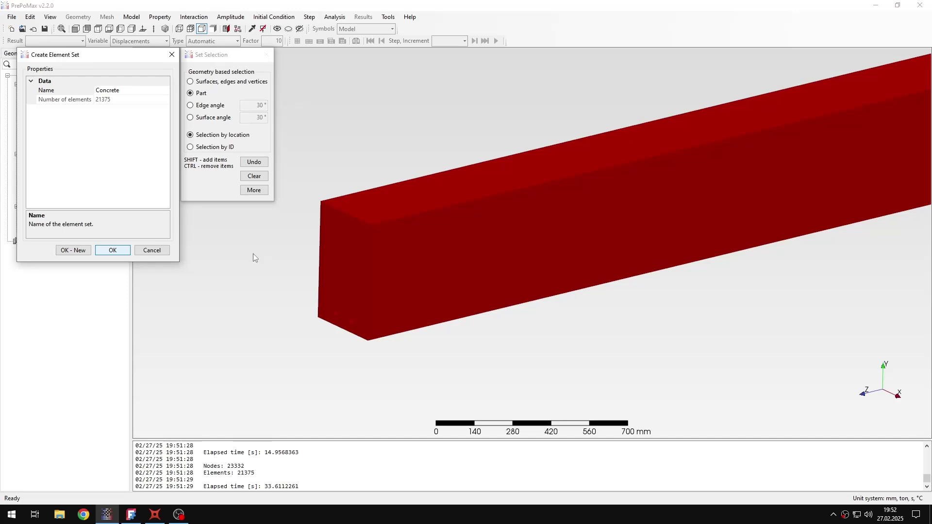
pyautogui.press('Return')
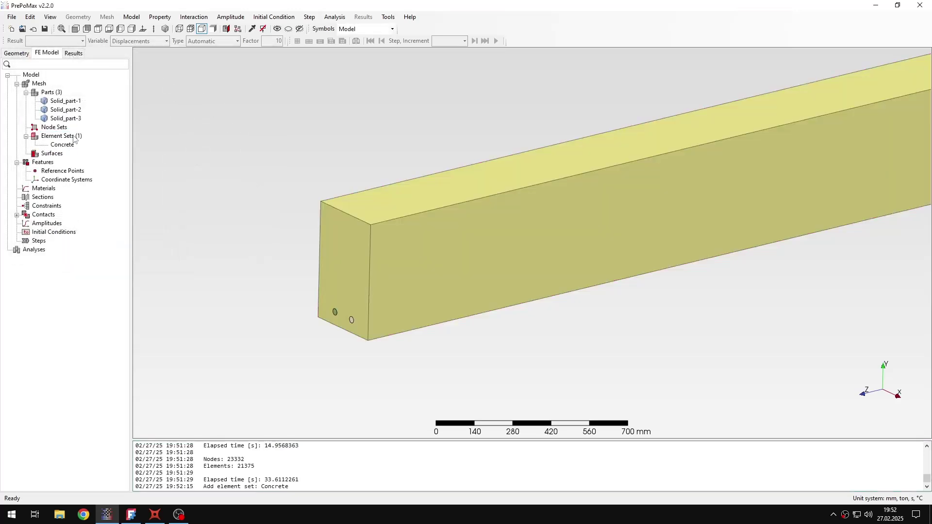
# Create an element set named Rebar containing both embedded bars, selected as whole parts.
pyautogui.doubleClick(76, 139)
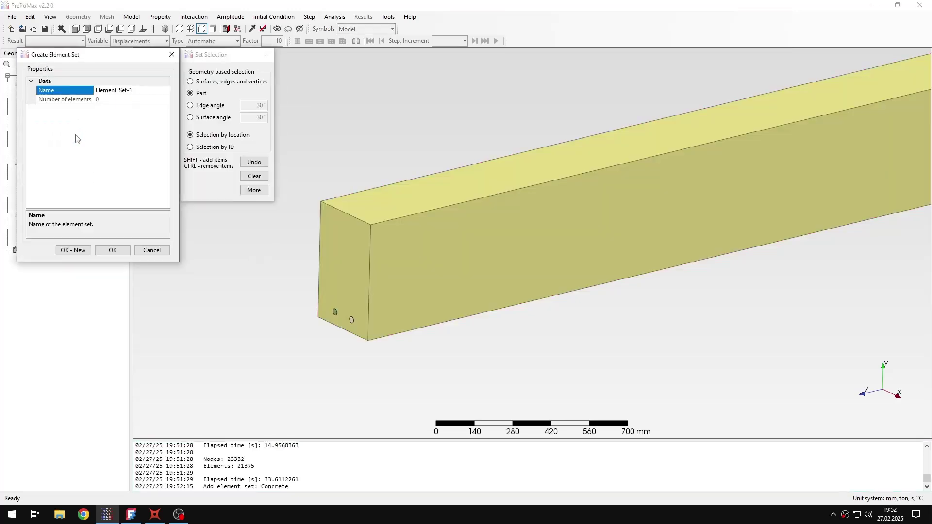
pyautogui.doubleClick(148, 91)
pyautogui.write('Rebar')
pyautogui.scroll(5, 295, 271)
pyautogui.click(322, 272)
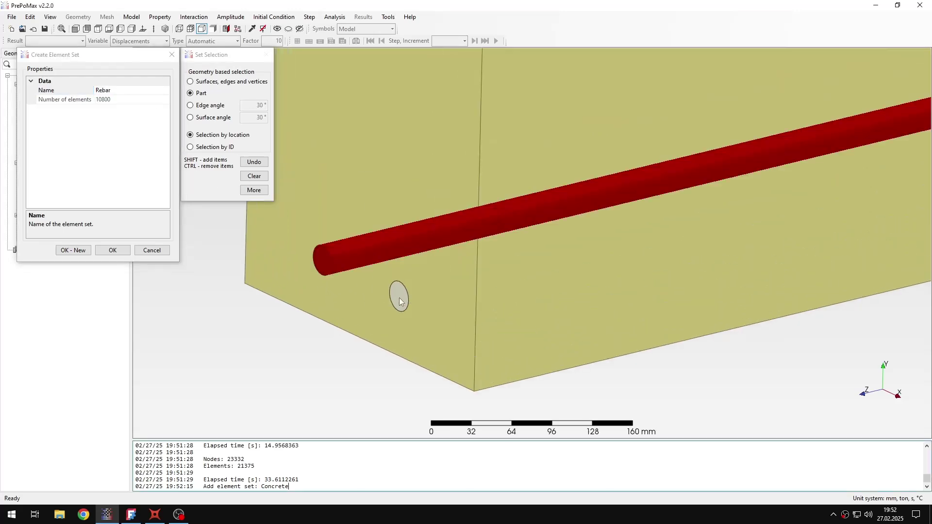
pyautogui.keyDown('shift'); pyautogui.click(443, 310); pyautogui.keyUp('shift')
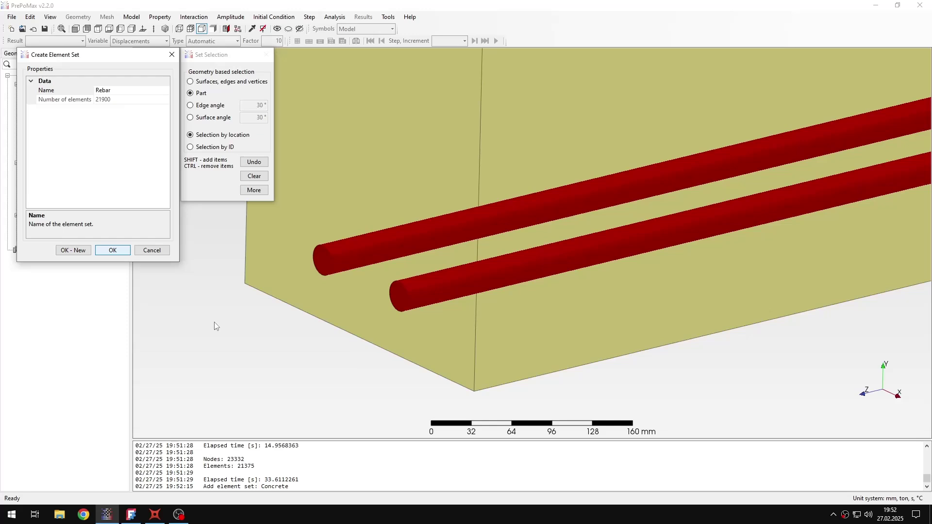
pyautogui.press('Return')
# Define the elastic Concrete material with a Young's modulus of 25000 MPa, and save it.
pyautogui.scroll(-5, 214, 322)
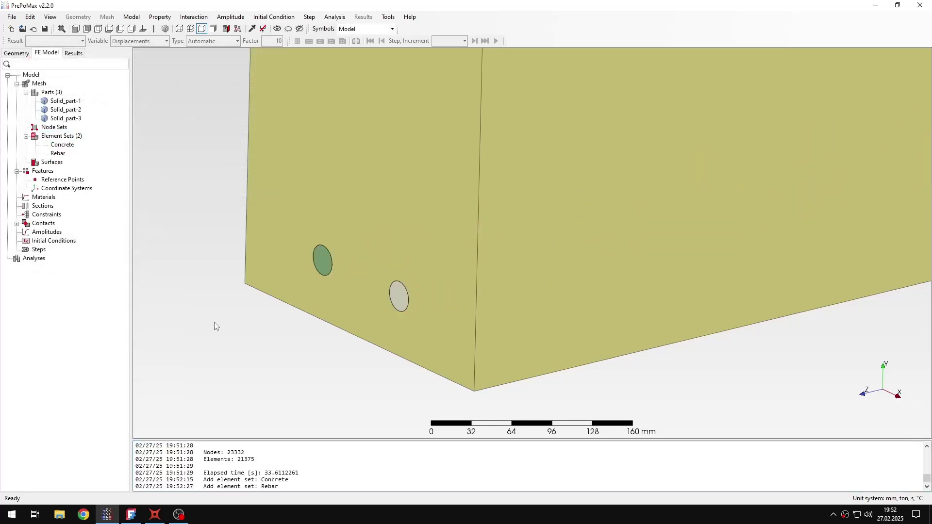
pyautogui.scroll(-3, 271, 305)
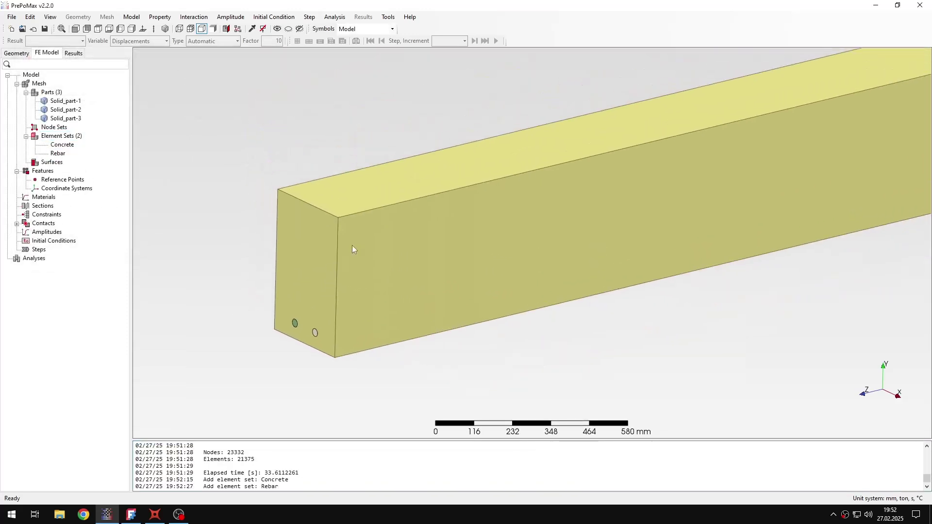
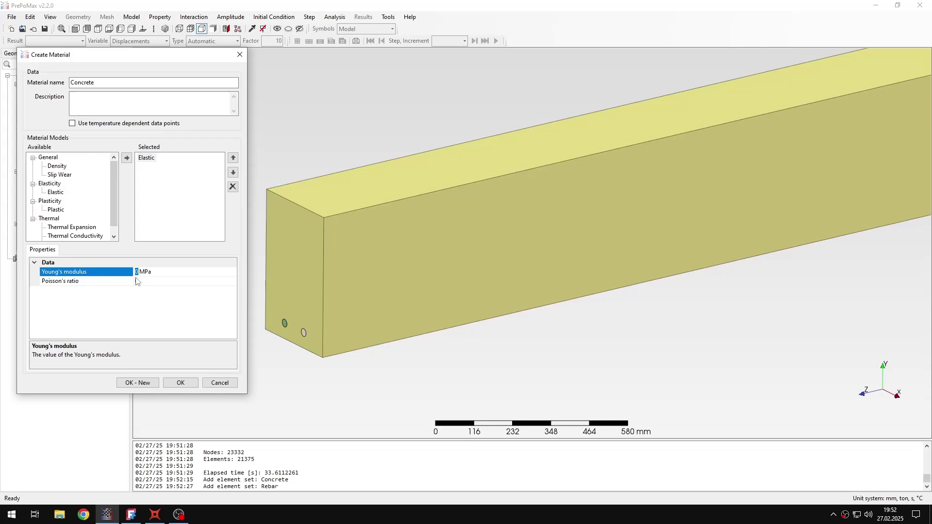
pyautogui.write('25000')
pyautogui.click(158, 282)
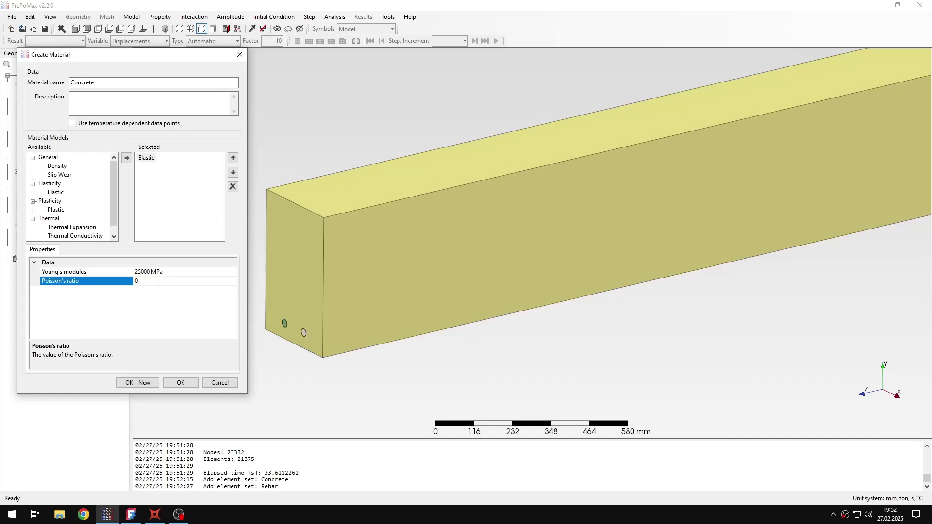
pyautogui.press('Up')
pyautogui.press('Down')
pyautogui.click(181, 383)
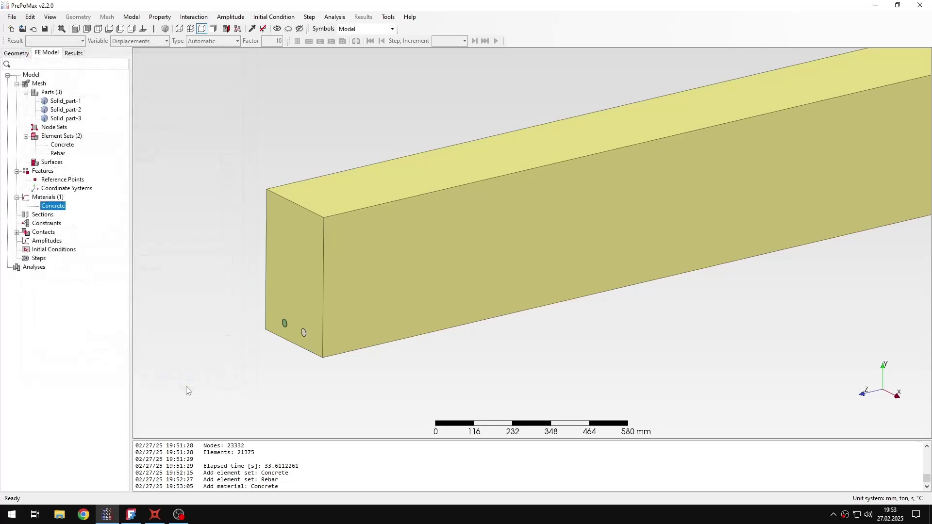
# Create a material named Steel with an Elastic model and a Young's modulus of 200000 MPa, and save it.
pyautogui.doubleClick(57, 201)
pyautogui.doubleClick(121, 83)
pyautogui.write('Steel')
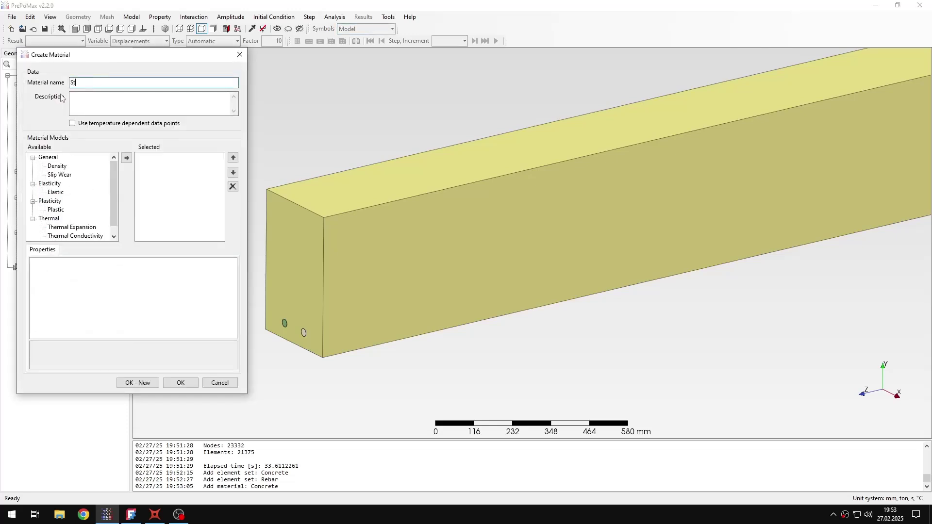
pyautogui.doubleClick(56, 192)
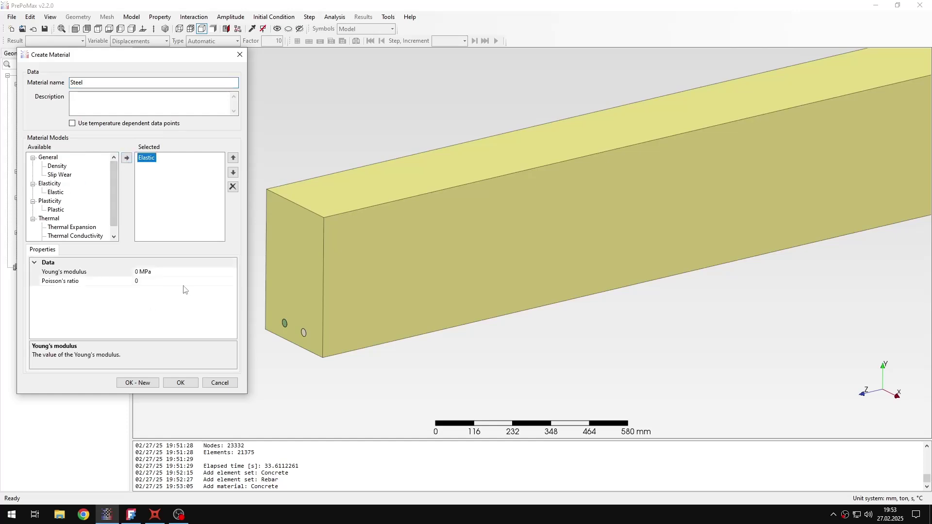
pyautogui.click(158, 281)
pyautogui.click(136, 272)
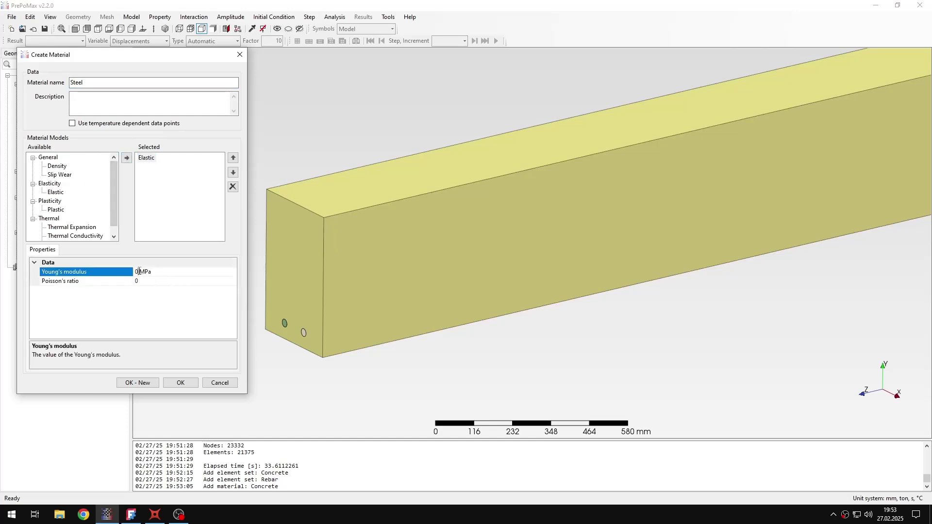
pyautogui.write('200000')
pyautogui.click(159, 281)
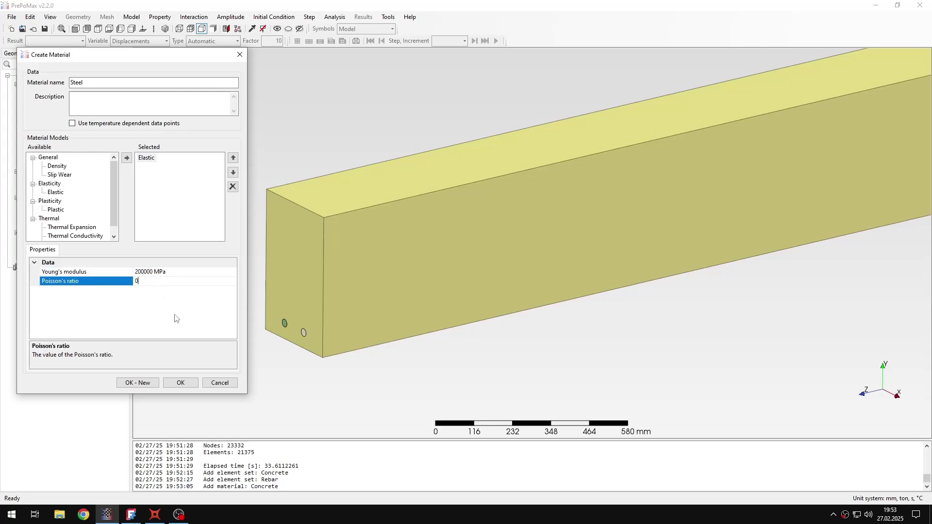
pyautogui.click(191, 387)
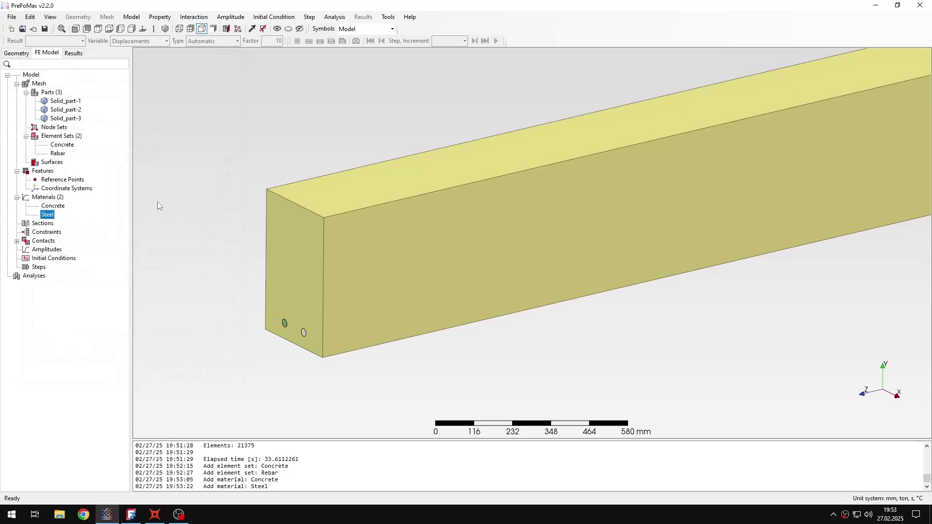
# Create a solid section assigning the Concrete material to the Concrete element set, and begin another solid section.
pyautogui.doubleClick(52, 226)
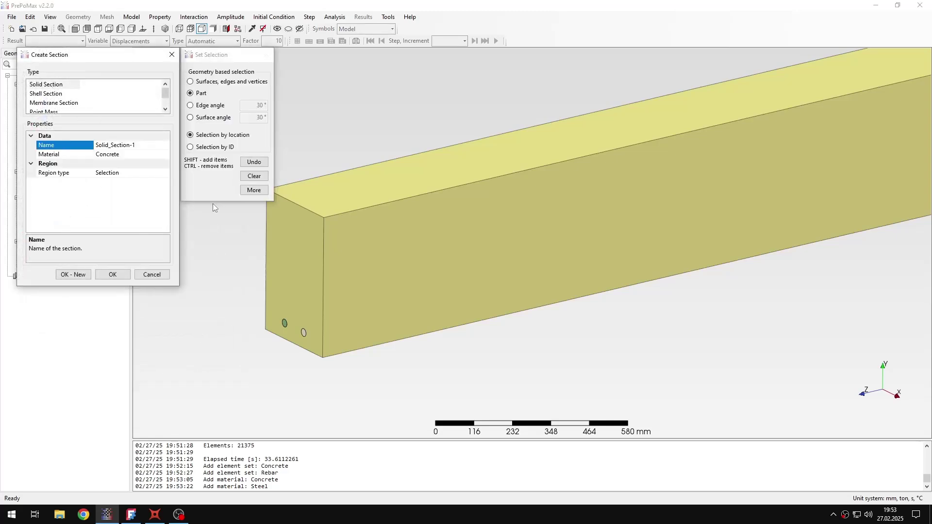
pyautogui.click(117, 157)
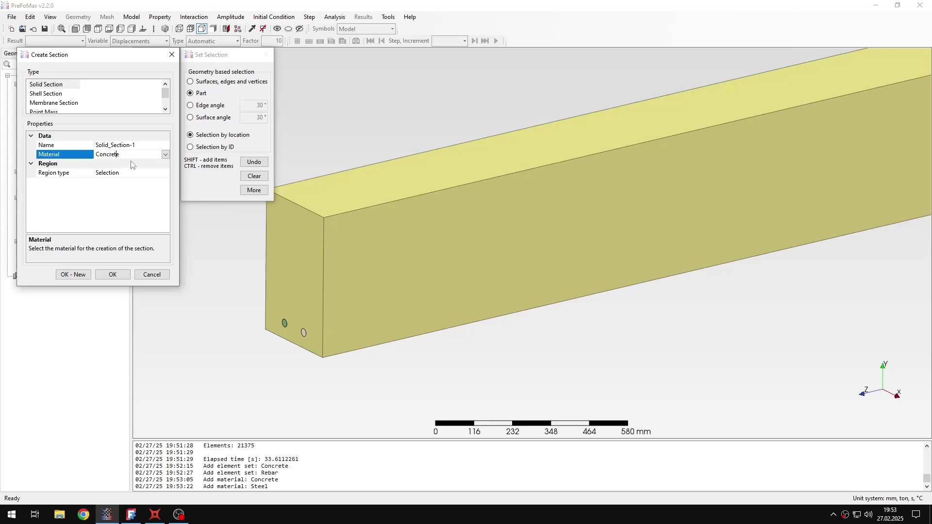
pyautogui.click(146, 174)
pyautogui.click(166, 172)
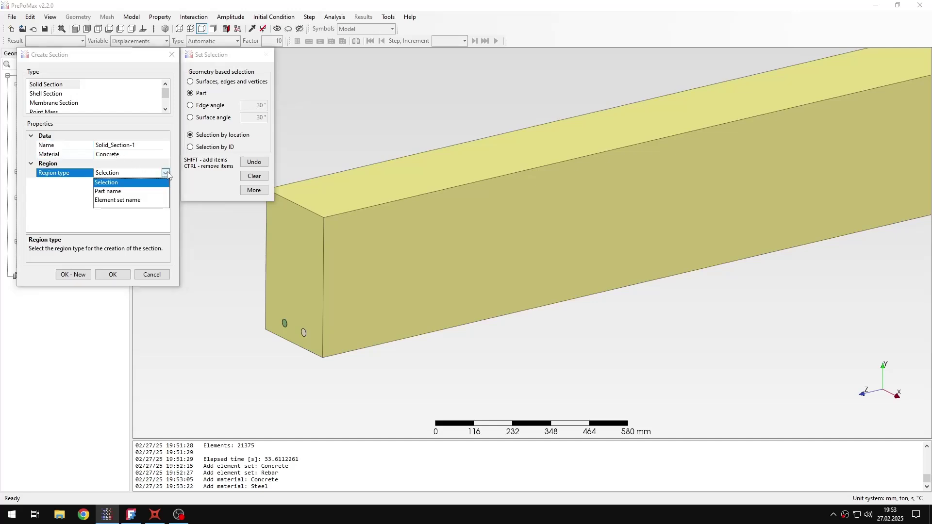
pyautogui.click(140, 199)
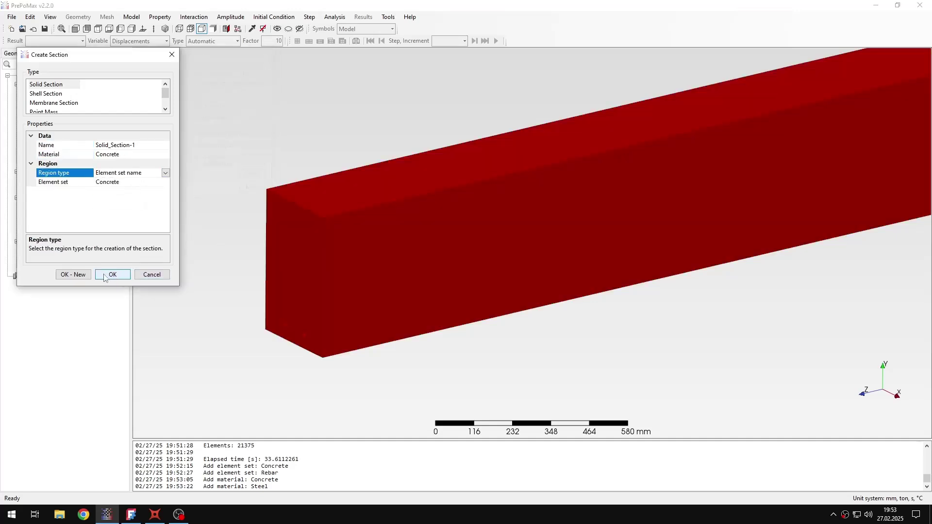
pyautogui.click(74, 274)
pyautogui.click(52, 86)
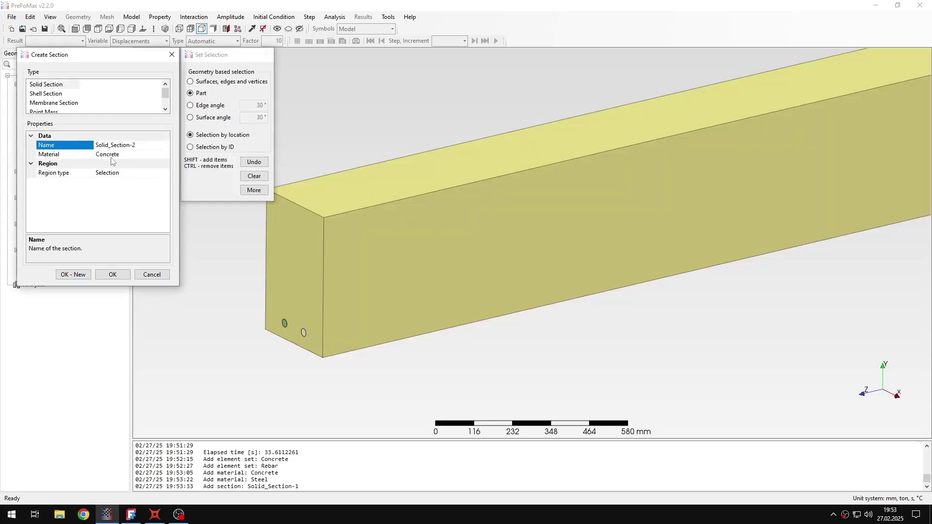
# Assign the Steel material to the Rebar element set in the second solid section, choosing the region by element set name, and save it.
pyautogui.doubleClick(131, 155)
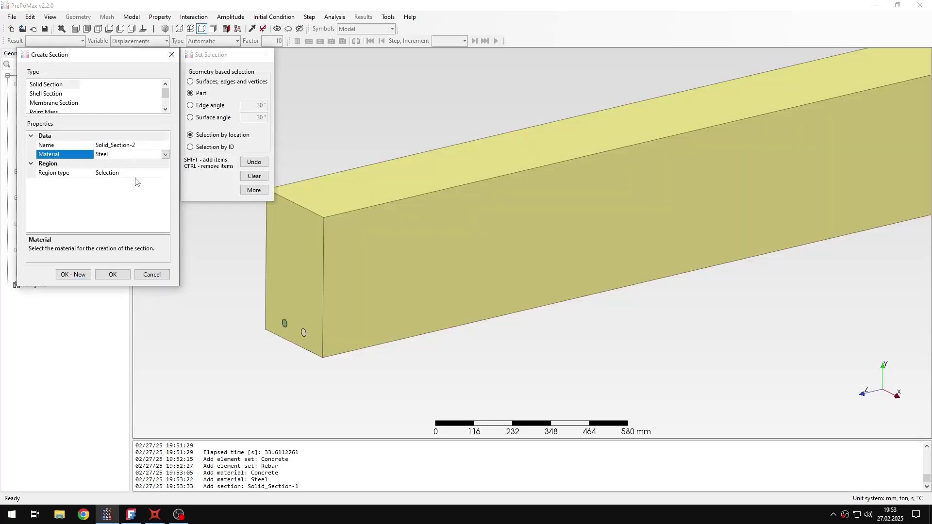
pyautogui.click(152, 173)
pyautogui.click(132, 200)
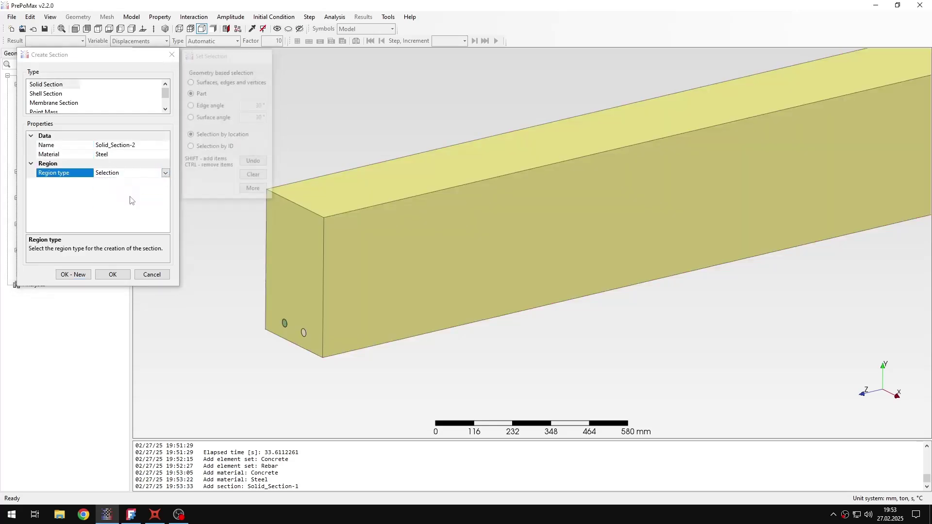
pyautogui.doubleClick(140, 182)
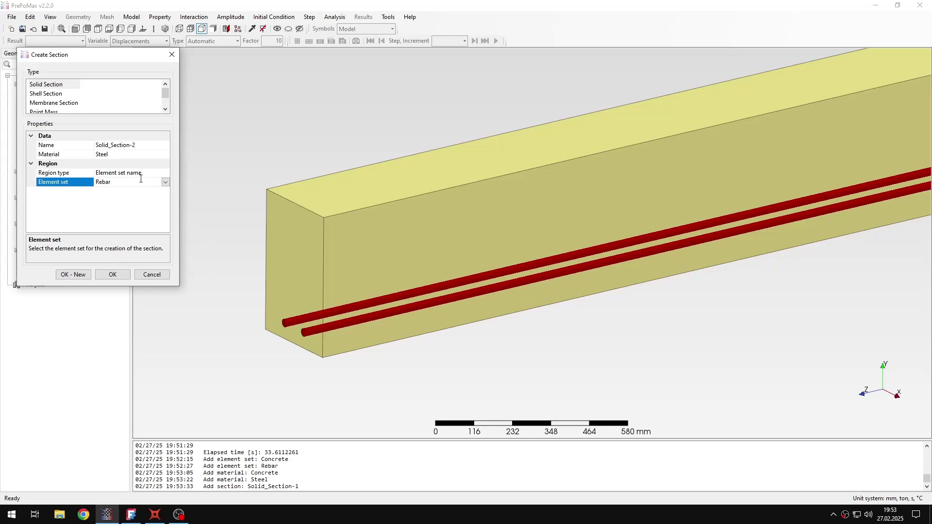
pyautogui.click(113, 274)
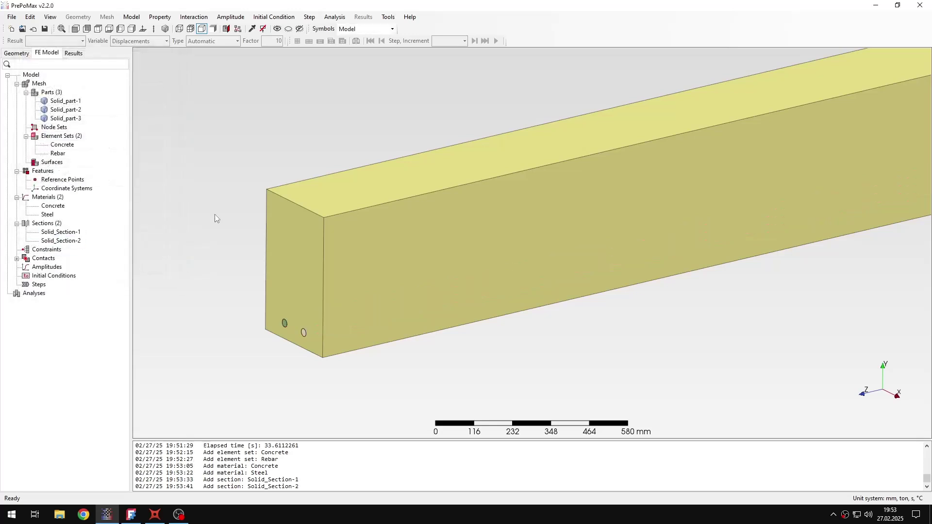
# Color the model by material to check the assignments, and turn the material annotation off again.
pyautogui.click(50, 16)
pyautogui.moveTo(137, 215)
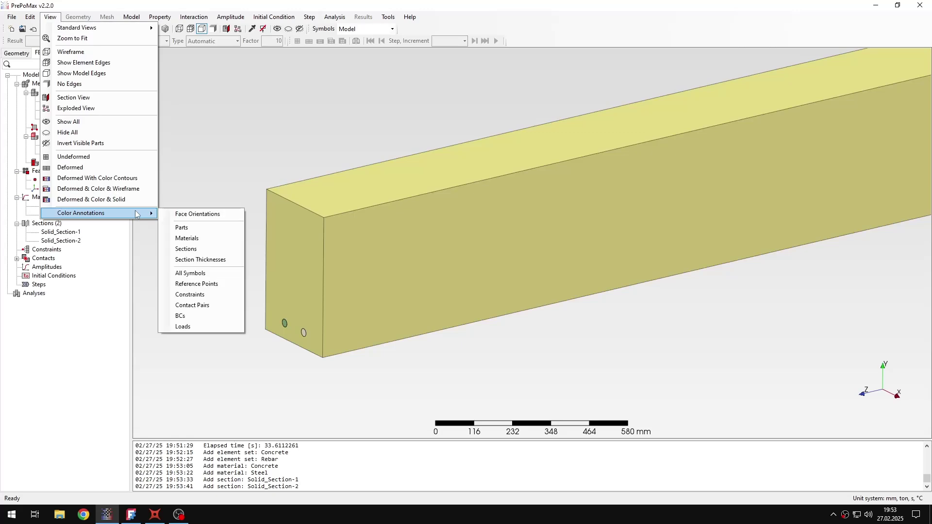
pyautogui.click(197, 238)
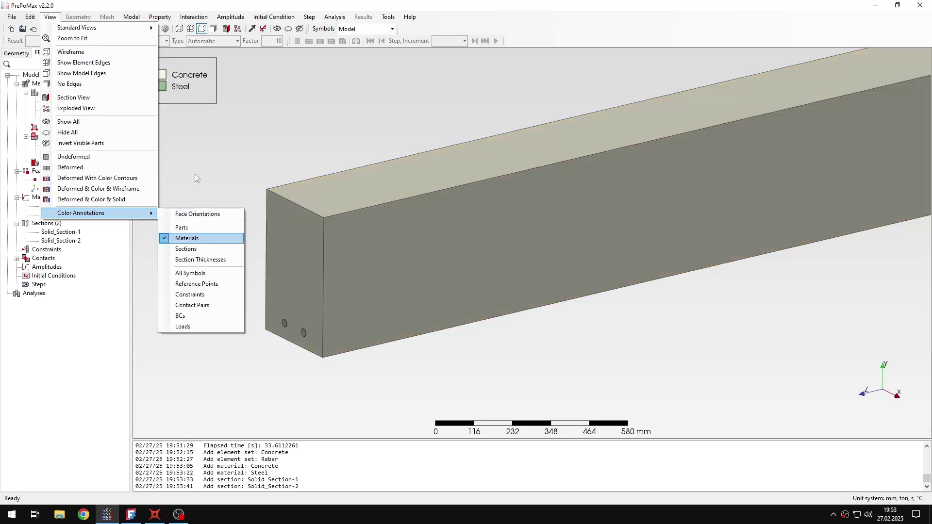
pyautogui.moveTo(292, 305); pyautogui.dragTo(420, 310, button='middle')
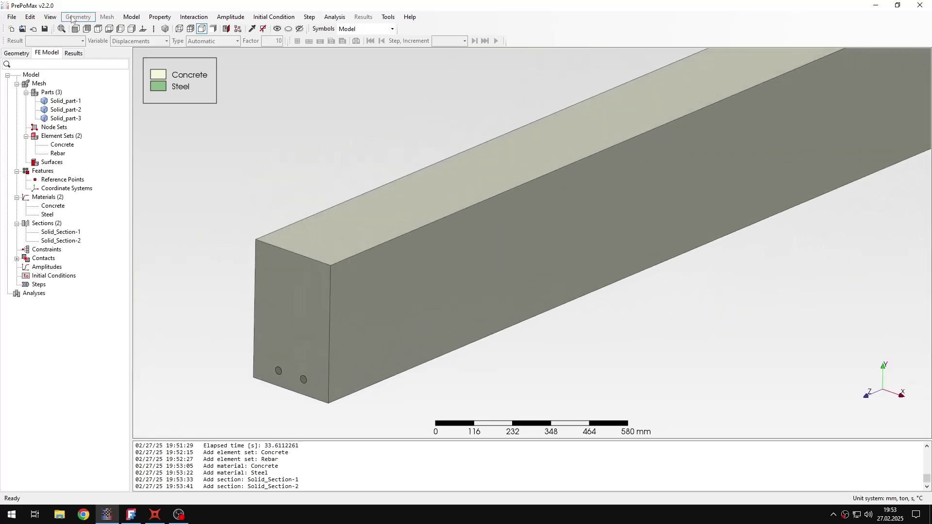
pyautogui.click(50, 16)
pyautogui.moveTo(122, 214)
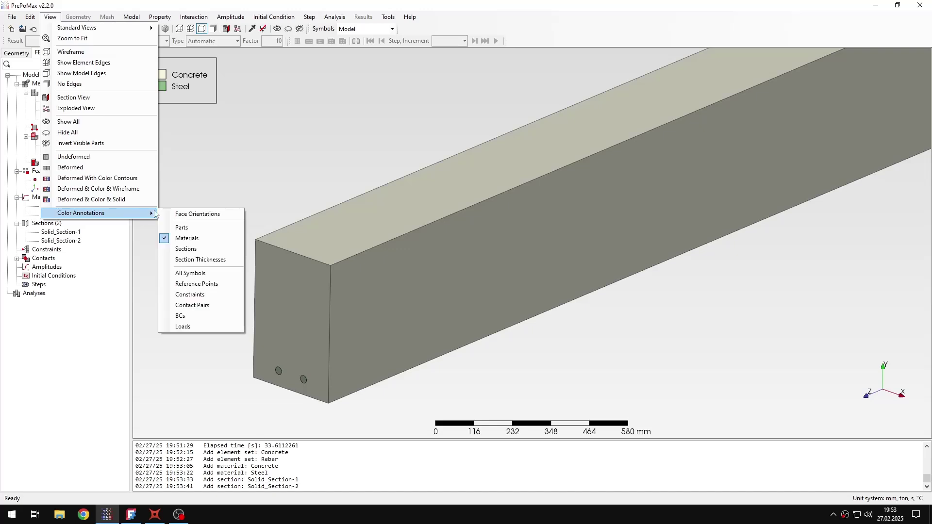
pyautogui.click(187, 238)
pyautogui.moveTo(310, 195)
pyautogui.mouseDown(button='middle')
pyautogui.moveTo(350, 204)
pyautogui.moveTo(337, 216)
pyautogui.moveTo(371, 217)
pyautogui.moveTo(389, 240)
pyautogui.mouseUp(button='middle')
pyautogui.scroll(-3, 374, 216)
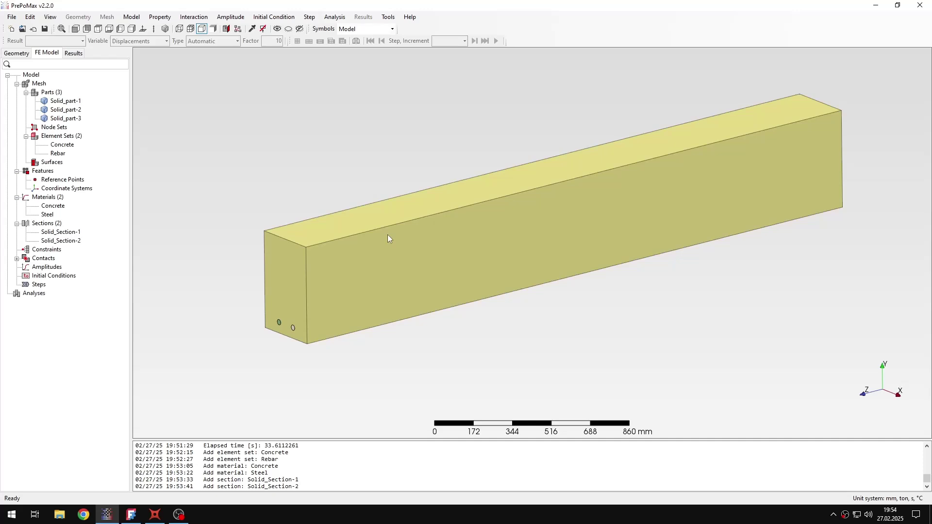
# In the CalculiX keywords, add "*Solid section, Elset=Concrete, Material=COMPRESSION_ONLY_concrete" as a user keyword under the Rebar solid section.
pyautogui.click(131, 17)
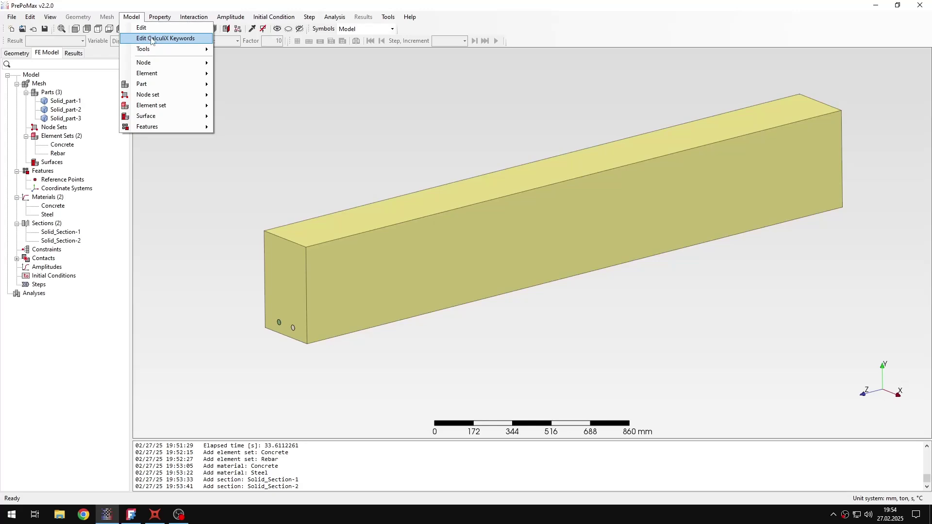
pyautogui.click(141, 39)
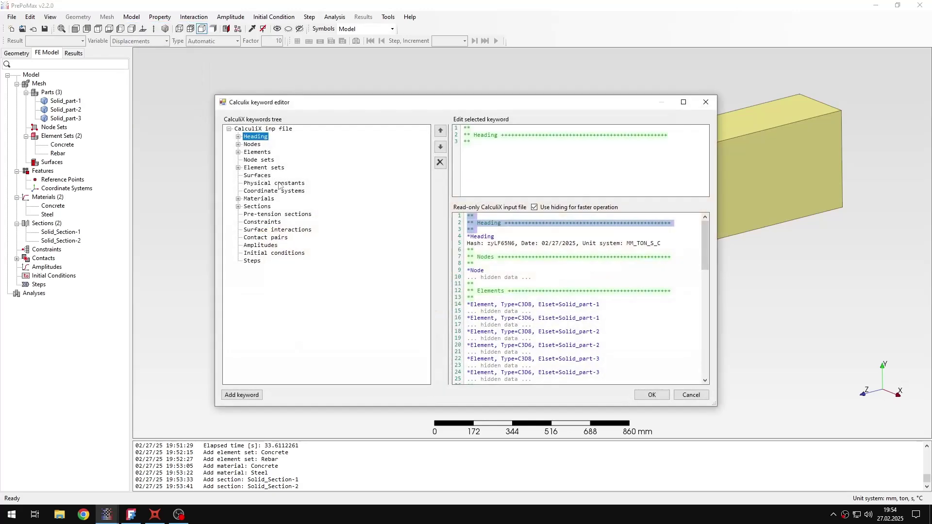
pyautogui.click(238, 207)
pyautogui.click(257, 207)
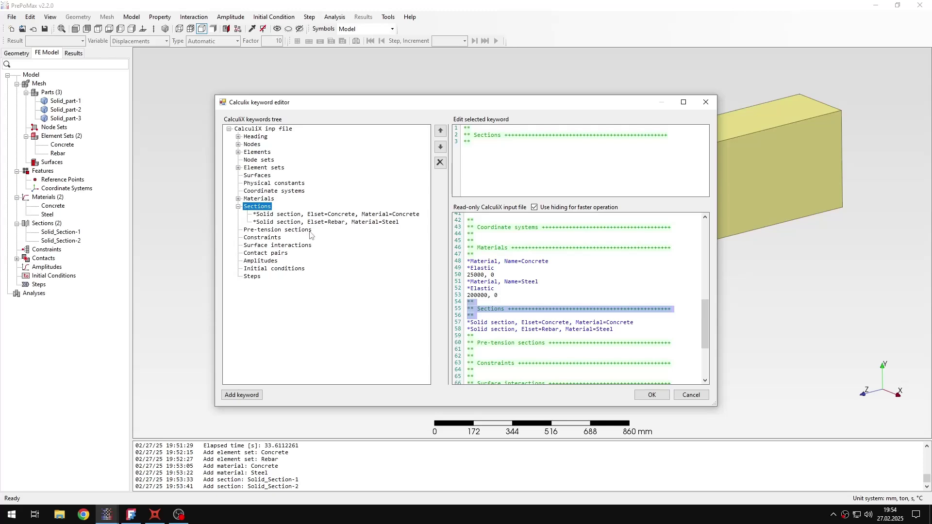
pyautogui.click(325, 224)
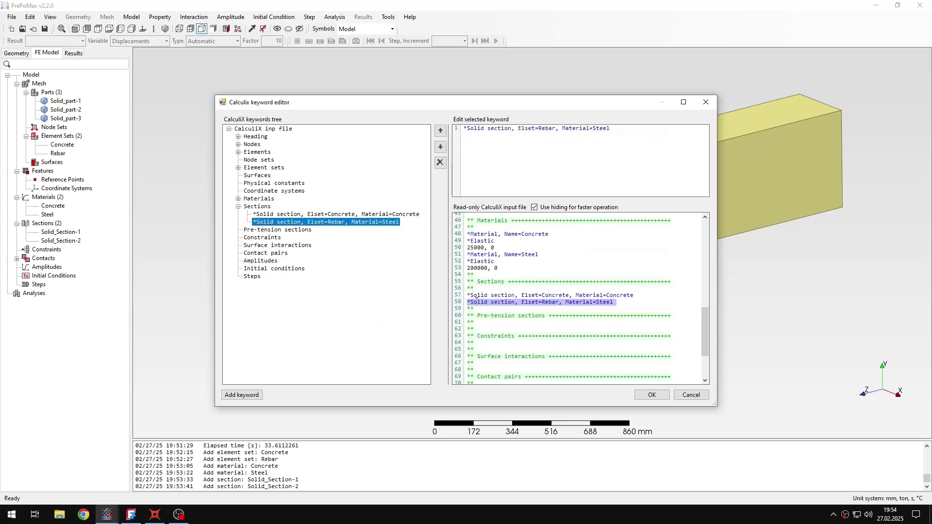
pyautogui.click(242, 395)
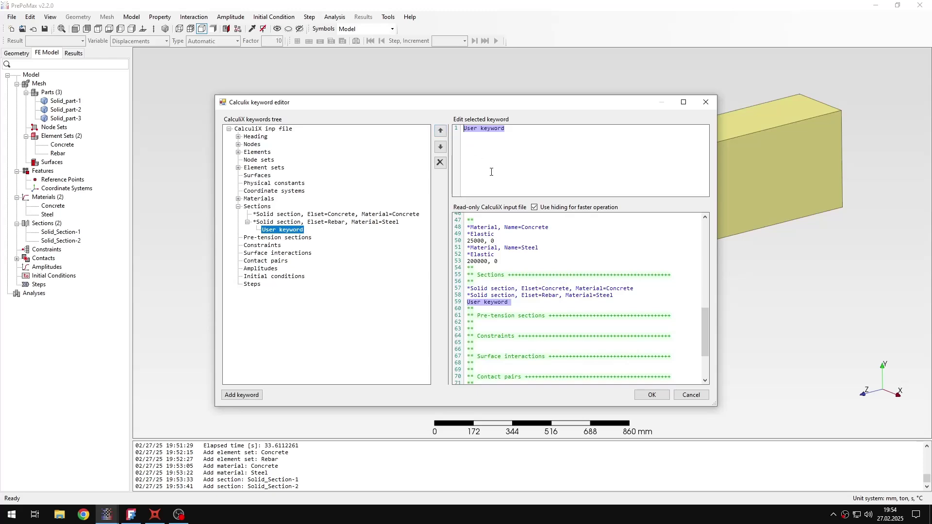
pyautogui.write('*Solid')
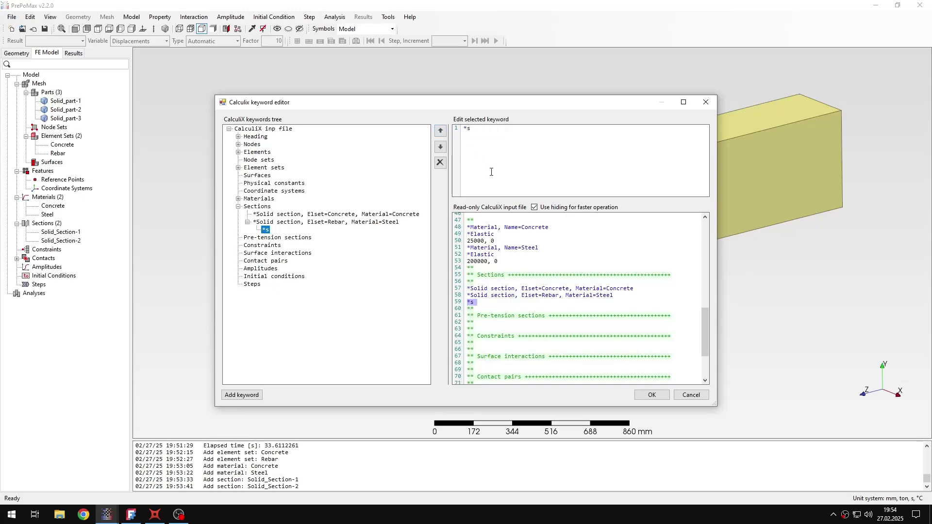
pyautogui.write(' section, Elset=Concrete,')
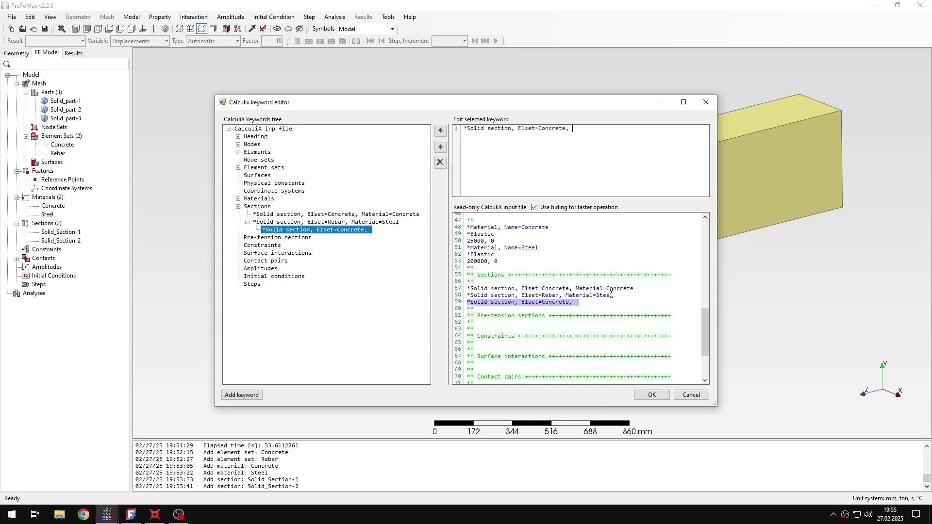
pyautogui.write('Material=')
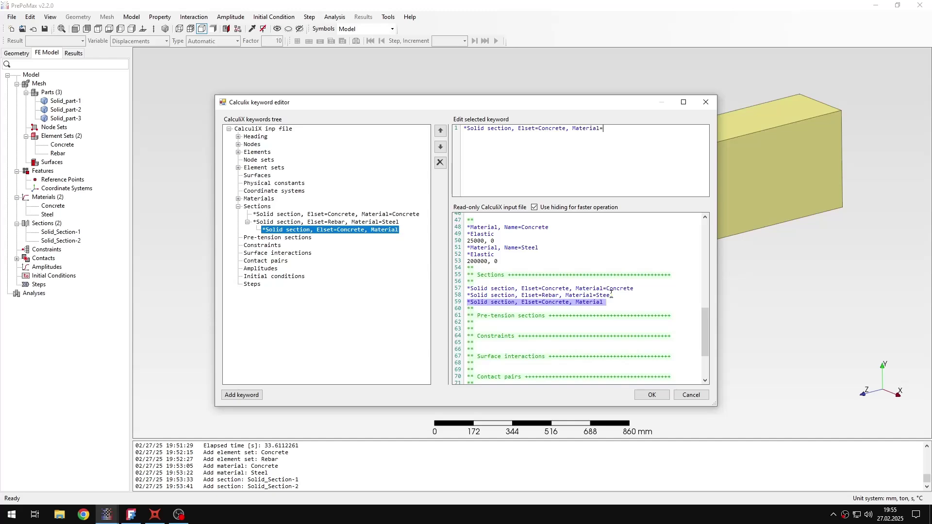
pyautogui.write('COMPRESSION')
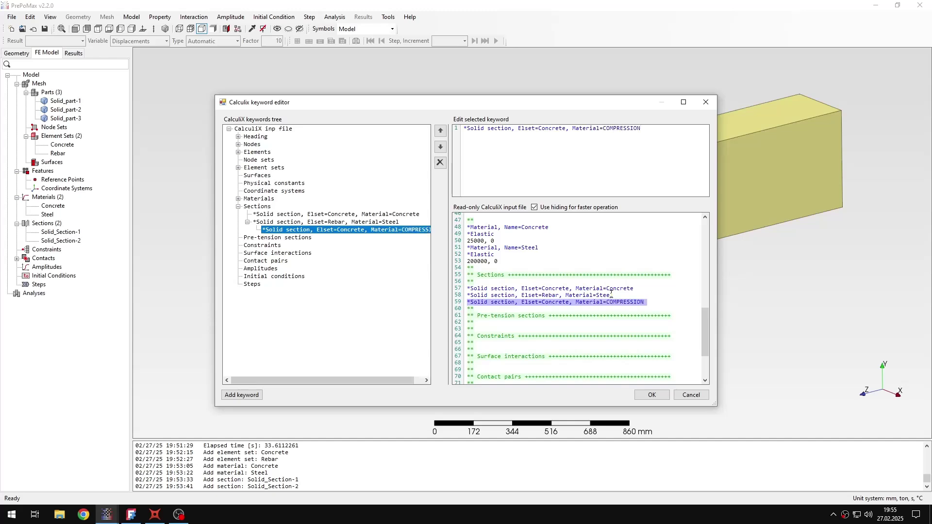
pyautogui.write('_ONLY_concrete')
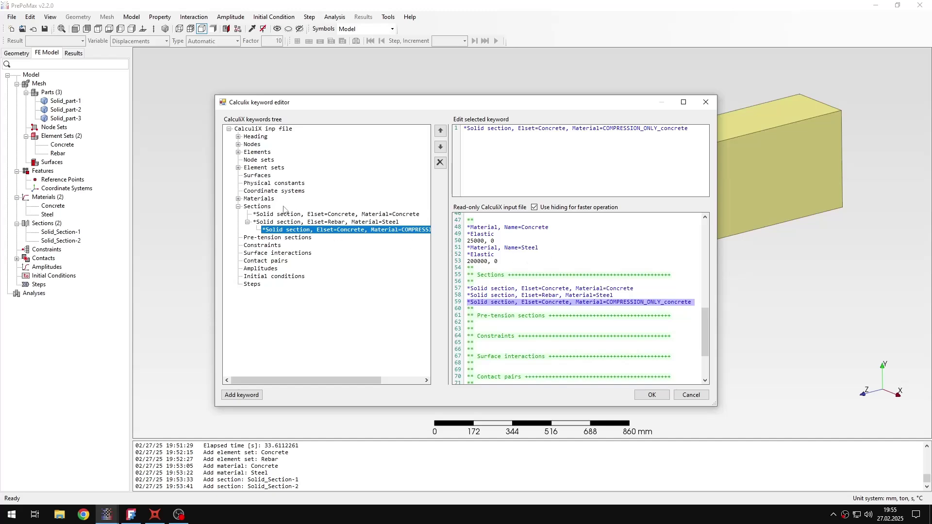
# Add a user keyword under the Steel material reading "*Material, Name=COMPRESSION_ONLY_concrete".
pyautogui.click(239, 198)
pyautogui.click(262, 200)
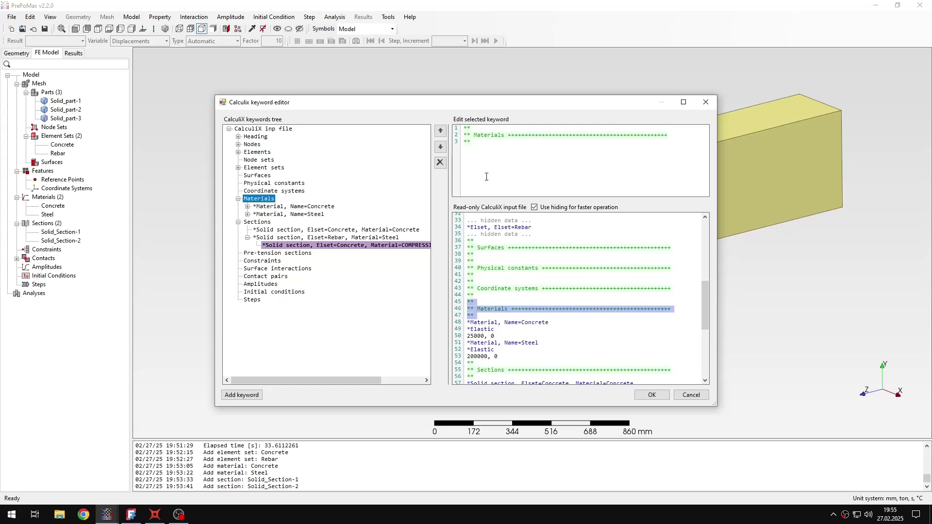
pyautogui.click(283, 214)
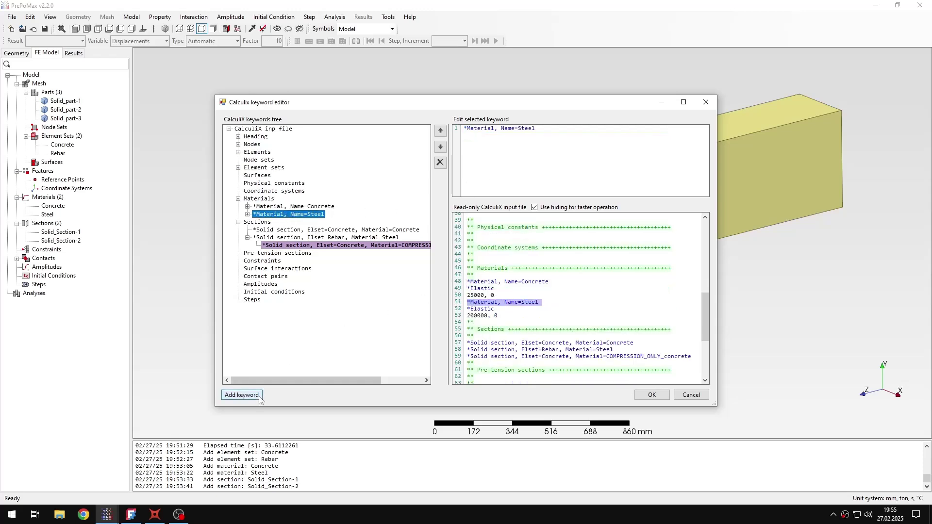
pyautogui.click(242, 395)
pyautogui.moveTo(530, 137); pyautogui.dragTo(449, 133)
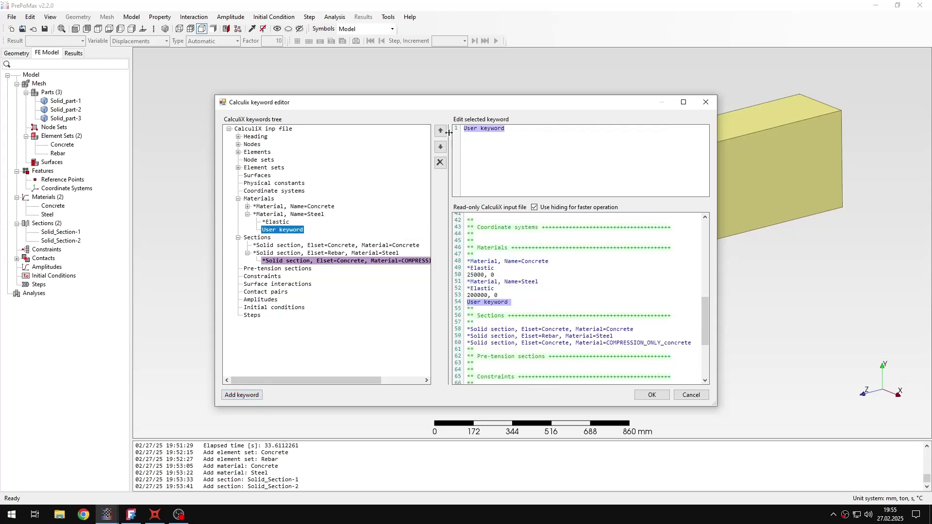
pyautogui.write('*Mat')
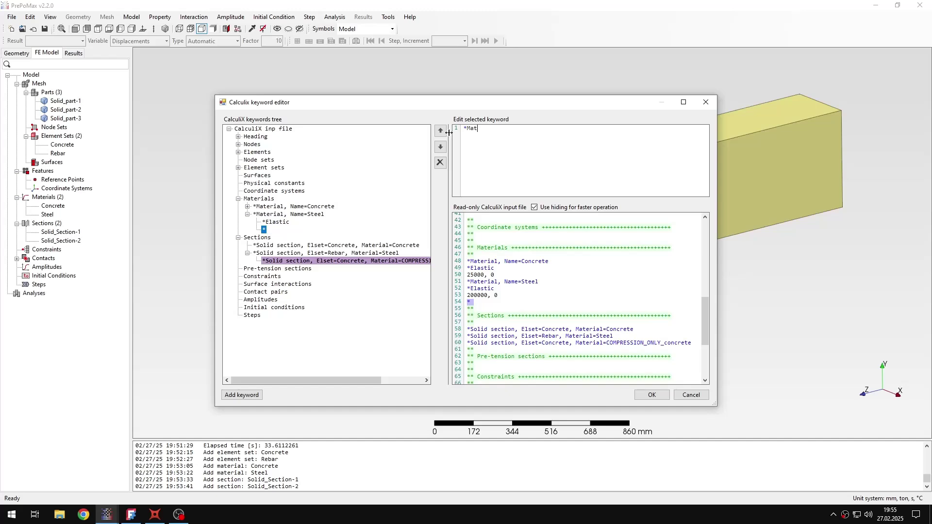
pyautogui.write('erial, N')
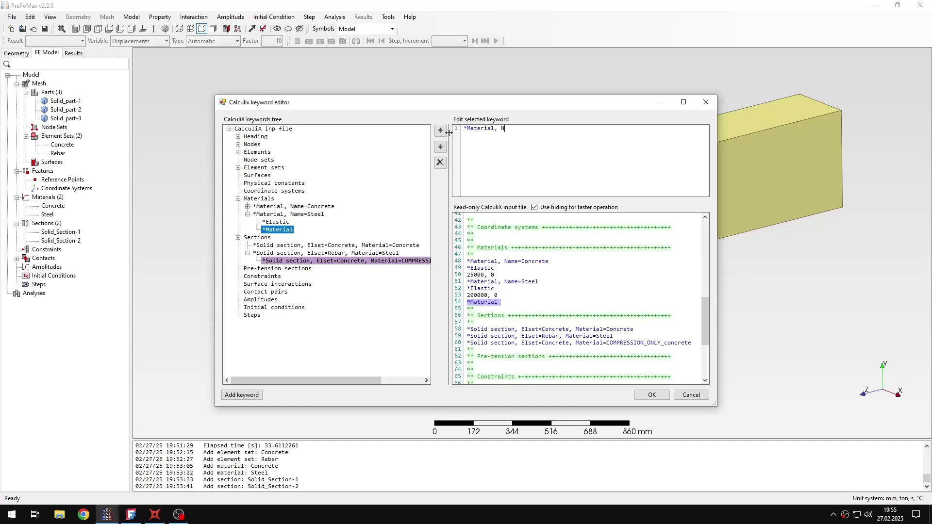
pyautogui.write('ame=COMPRE')
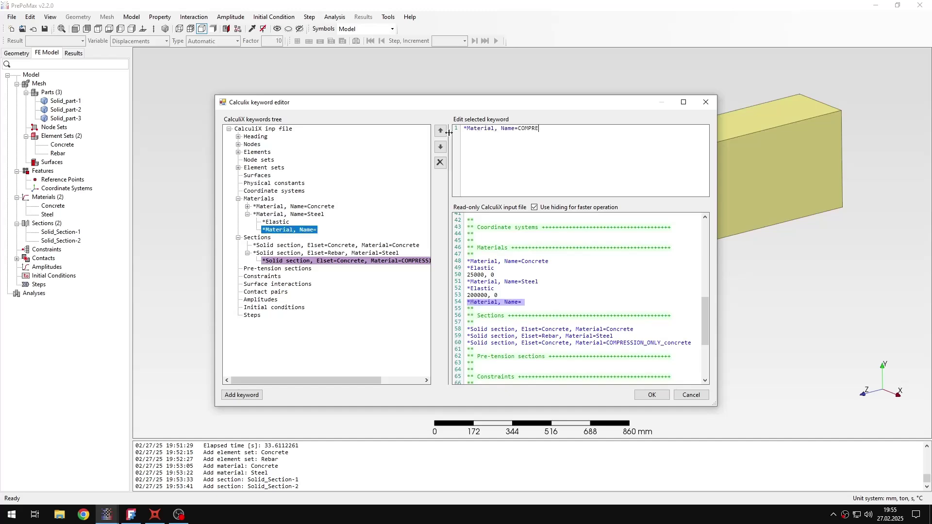
pyautogui.write('SSION_ONLY_concrete')
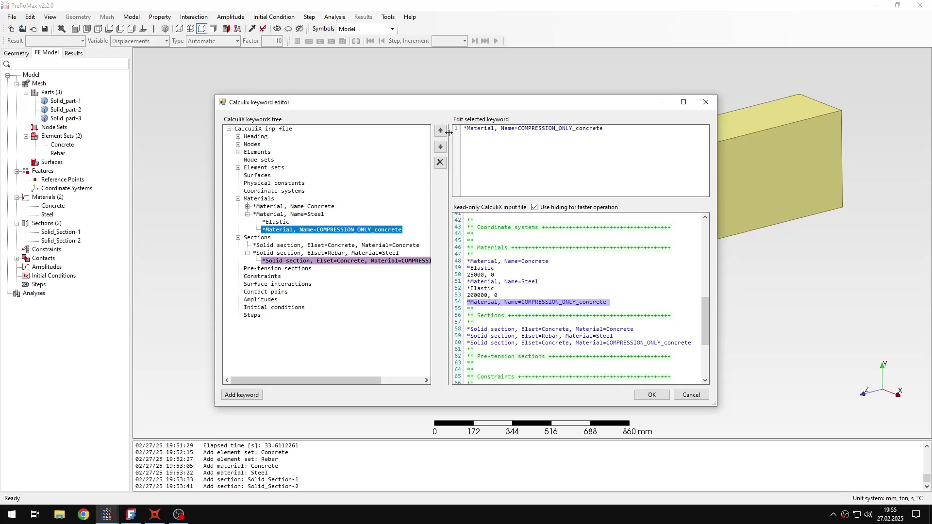
pyautogui.moveTo(519, 130)
pyautogui.mouseDown()
pyautogui.moveTo(579, 132)
pyautogui.moveTo(517, 131)
pyautogui.mouseUp()
pyautogui.click(621, 132)
# Extend the compression-only material keyword with the line "*User material, constants=2" and the values "25000, 0.1".
pyautogui.press('Return')
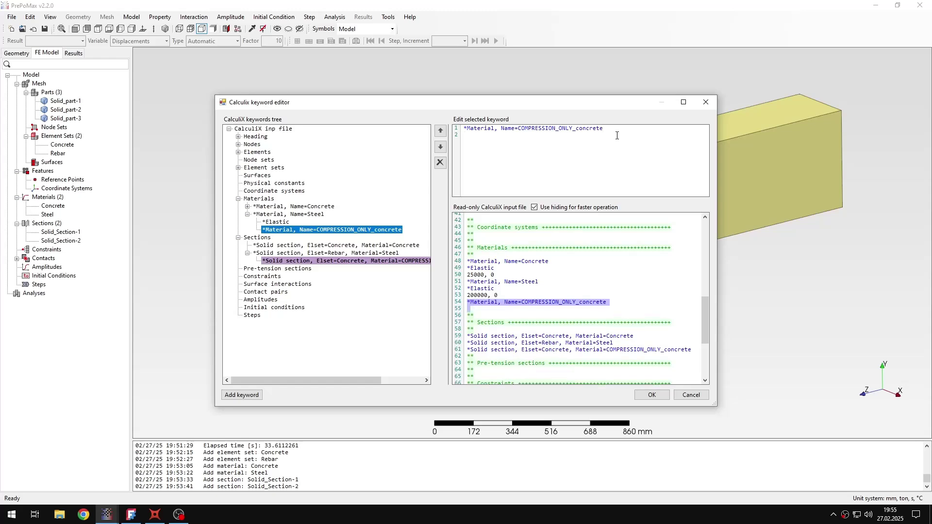
pyautogui.write('*User material, constants=2')
pyautogui.press('Return')
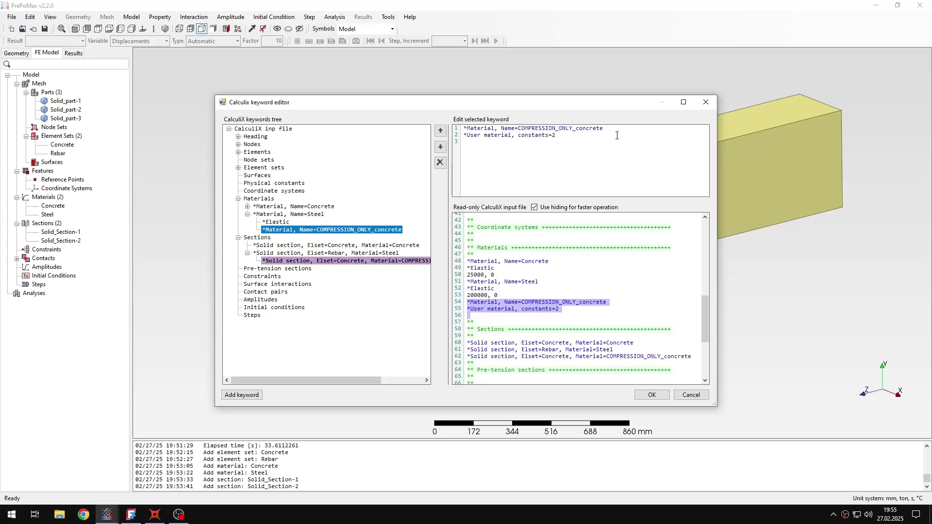
pyautogui.write('25000, 0.1')
# Check the compression-only material and the concrete section definitions in the CalculiX input file, and save the user keywords.
pyautogui.moveTo(487, 141); pyautogui.dragTo(498, 142)
pyautogui.click(487, 320)
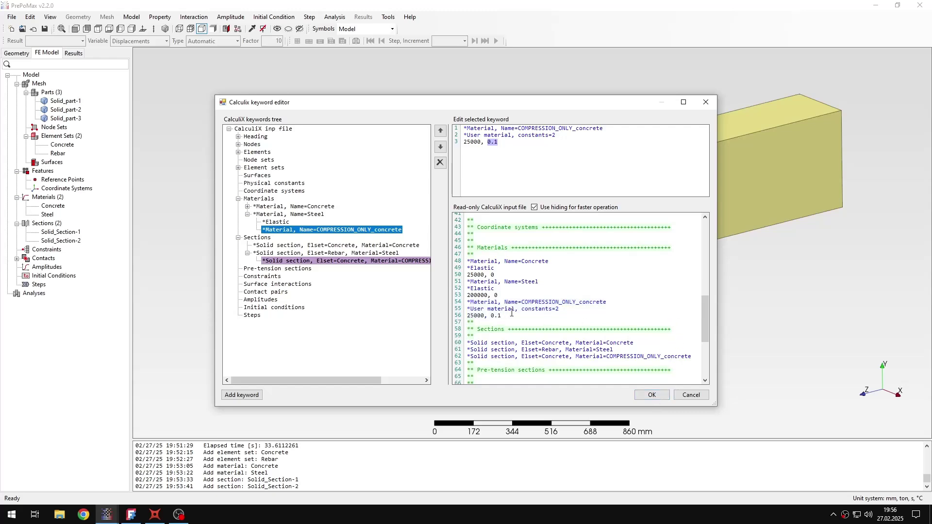
pyautogui.moveTo(519, 301); pyautogui.dragTo(612, 302)
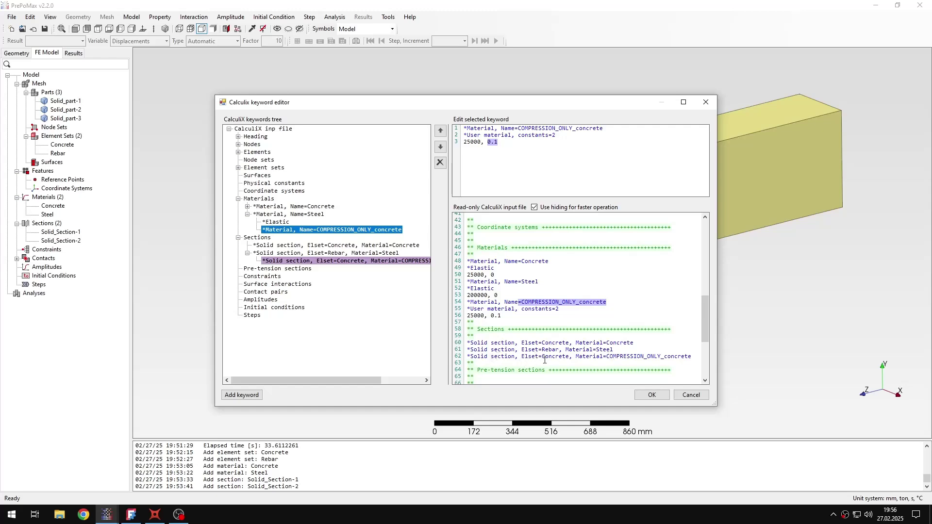
pyautogui.moveTo(542, 356); pyautogui.dragTo(570, 356)
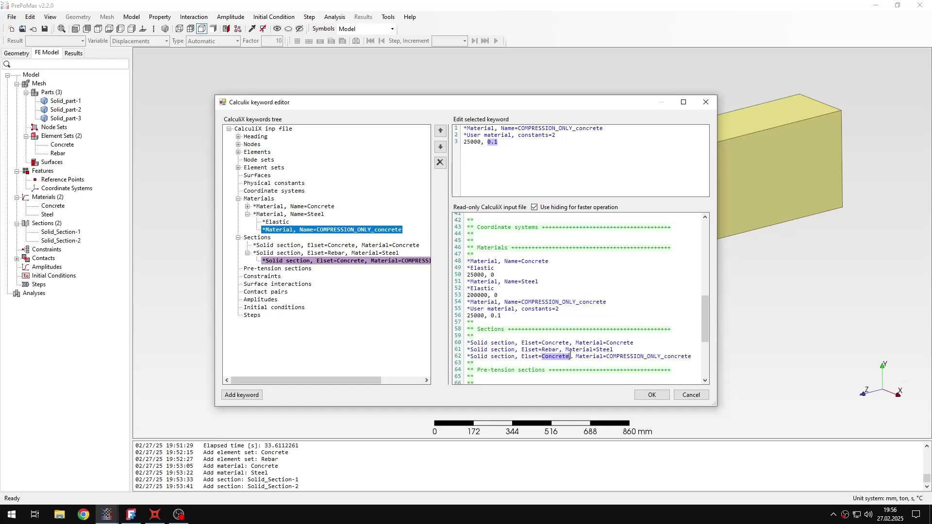
pyautogui.moveTo(469, 343); pyautogui.dragTo(636, 342)
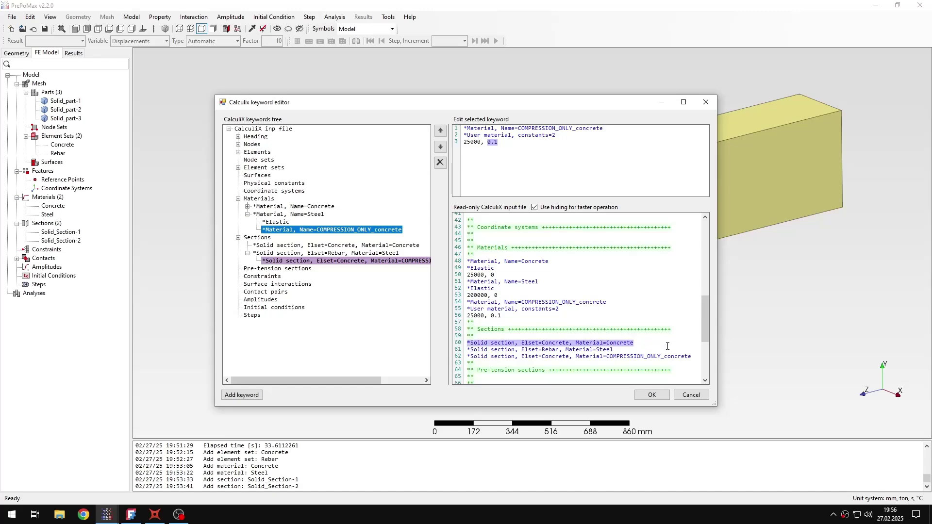
pyautogui.click(660, 396)
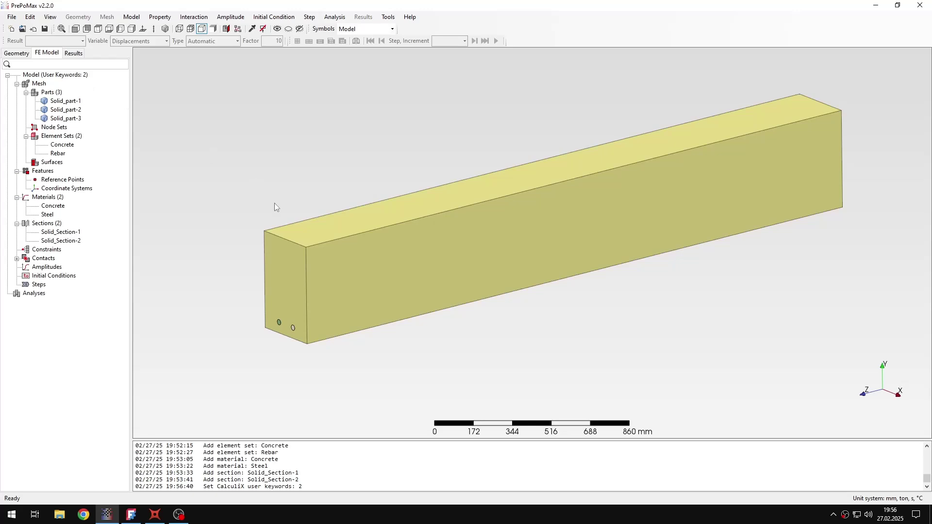
pyautogui.scroll(1, 274, 314)
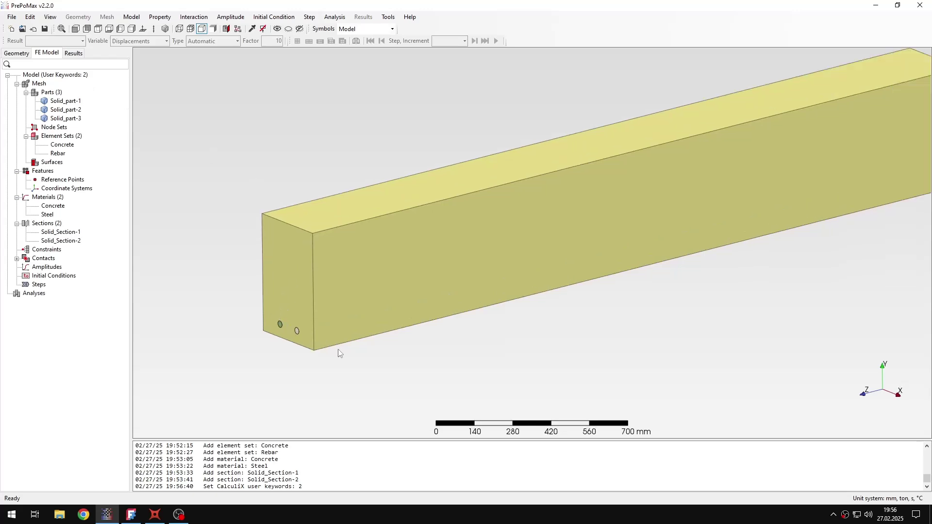
pyautogui.moveTo(375, 348); pyautogui.dragTo(474, 253, button='middle')
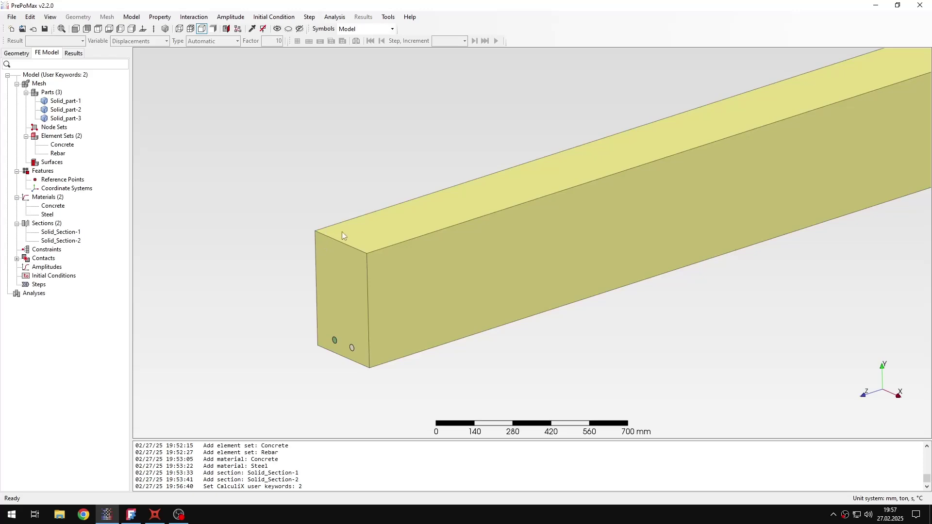
# Turn on the exploded view of the beam and bars, and start a Tie constraint.
pyautogui.click(238, 29)
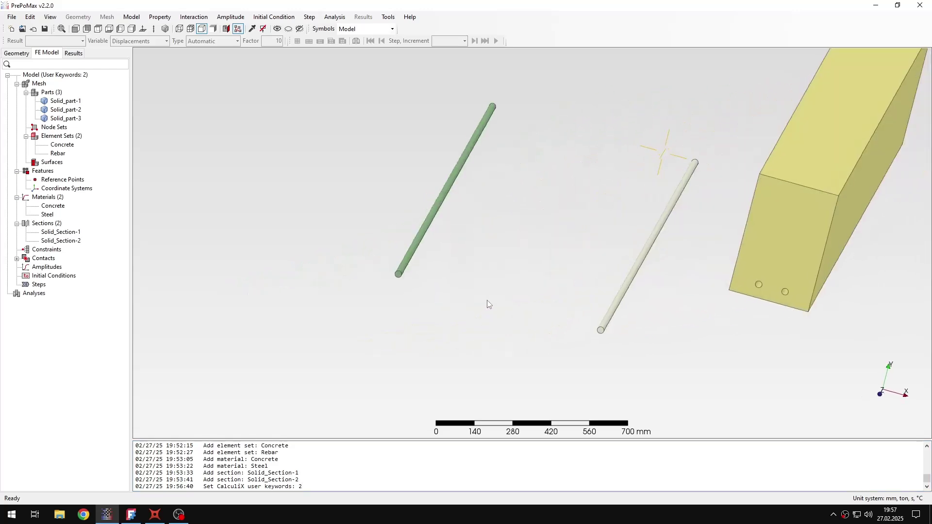
pyautogui.moveTo(549, 281); pyautogui.dragTo(492, 282, button='middle')
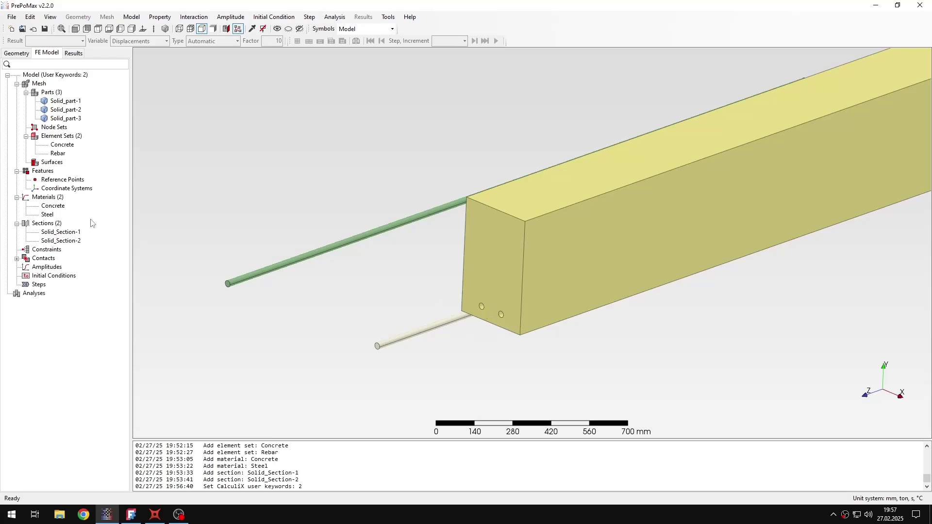
pyautogui.doubleClick(54, 251)
pyautogui.scroll(-1, 57, 103)
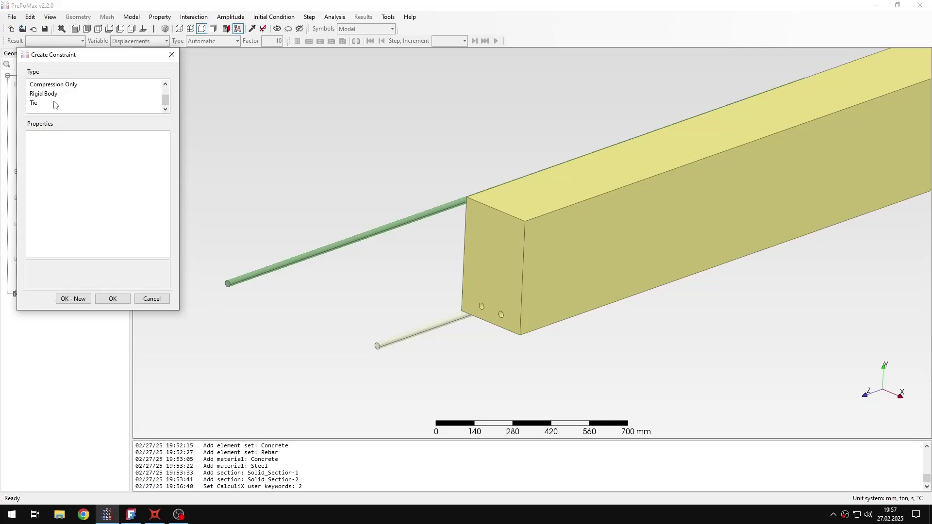
pyautogui.click(53, 103)
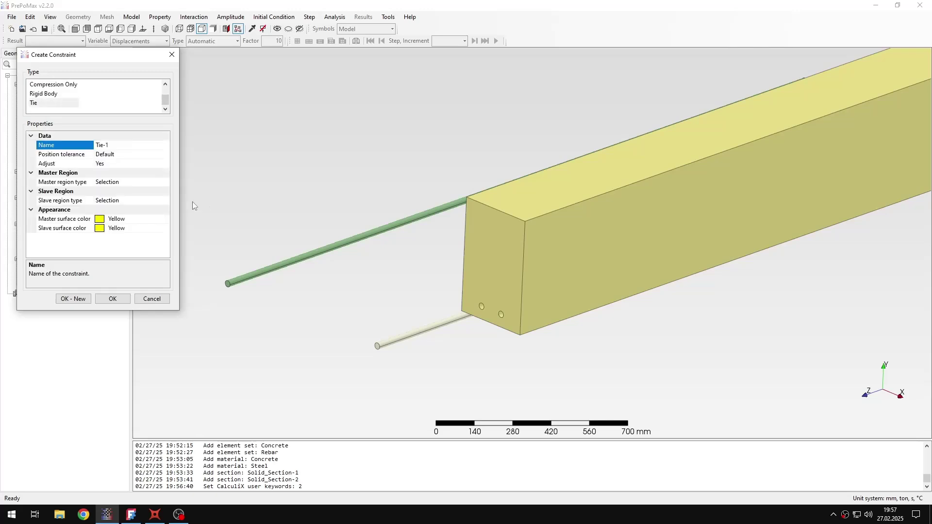
# Set the tie's master region to the inner surfaces of both bar holes in the concrete beam.
pyautogui.click(129, 183)
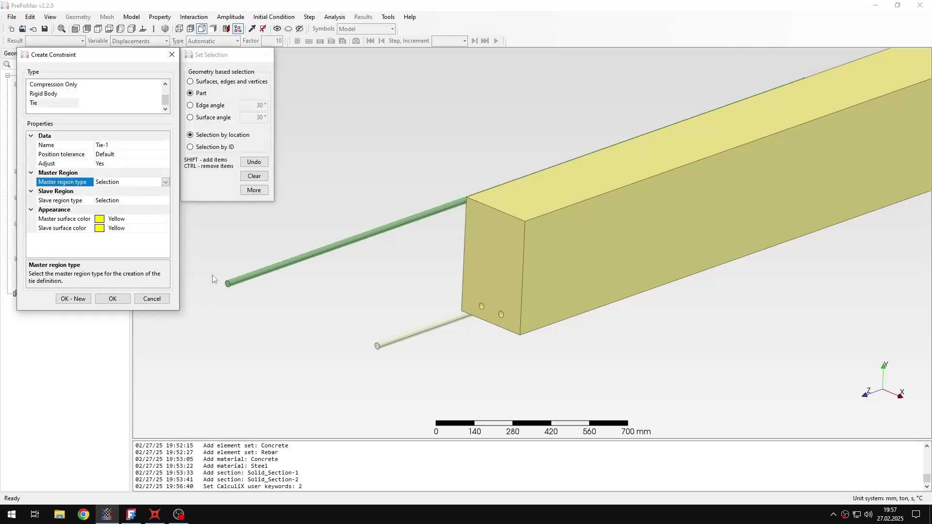
pyautogui.scroll(10, 492, 321)
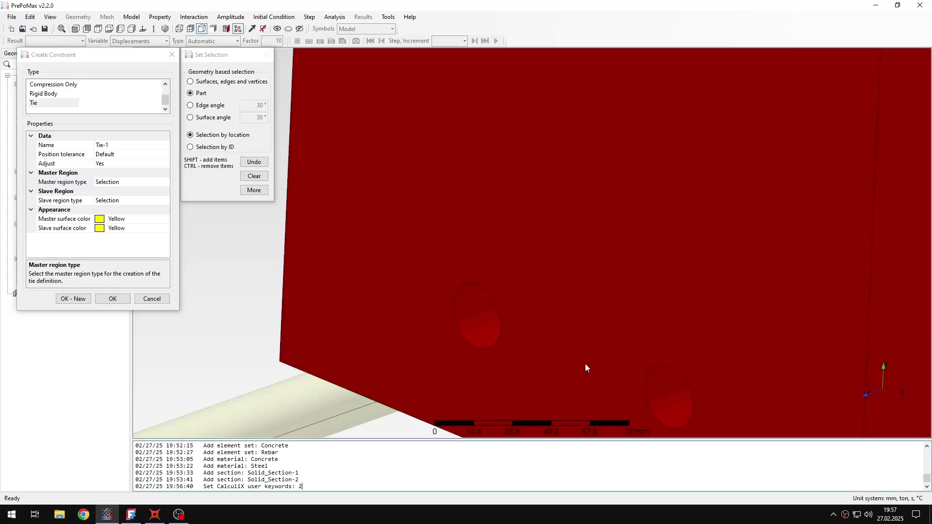
pyautogui.scroll(-6, 585, 364)
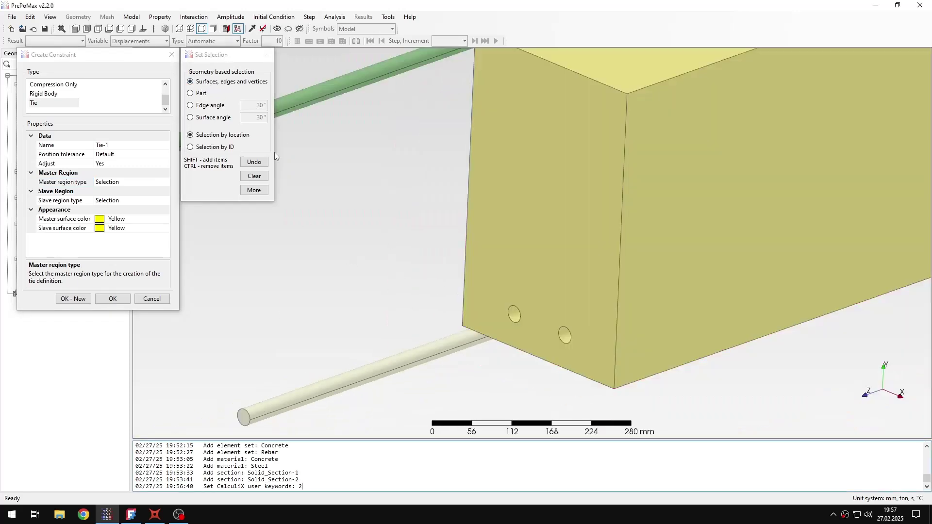
pyautogui.scroll(5, 403, 274)
pyautogui.moveTo(660, 324); pyautogui.dragTo(369, 229, button='middle')
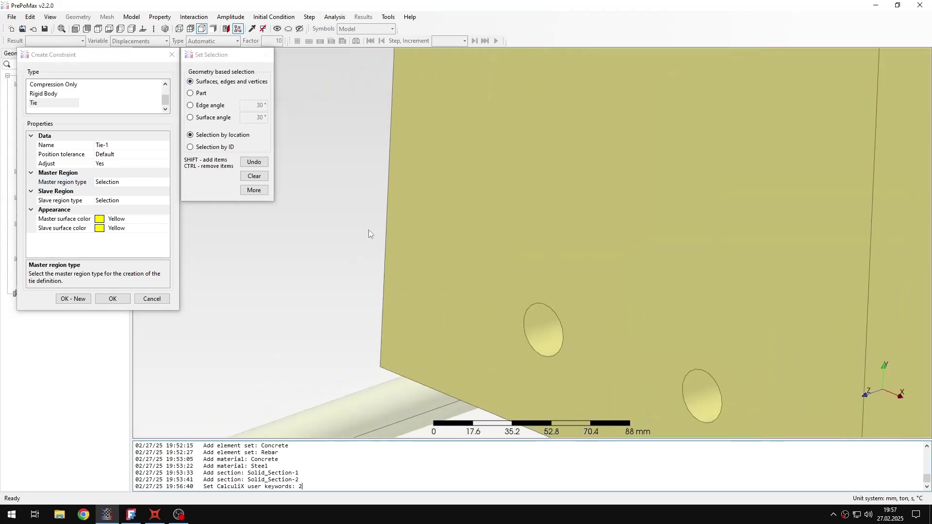
pyautogui.click(538, 322)
pyautogui.keyDown('shift'); pyautogui.click(692, 388); pyautogui.keyUp('shift')
pyautogui.scroll(-12, 680, 350)
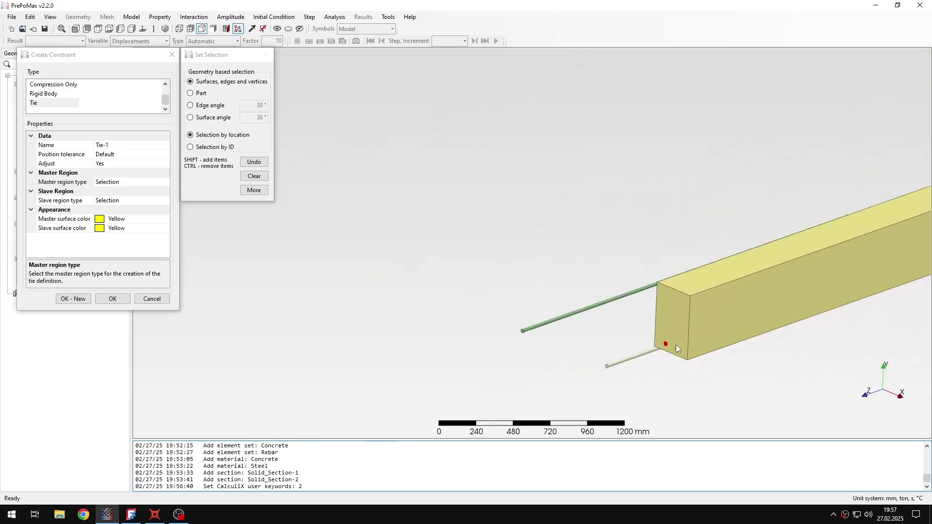
pyautogui.scroll(-3, 677, 348)
pyautogui.moveTo(705, 319); pyautogui.dragTo(574, 325, button='middle')
pyautogui.scroll(3, 574, 335)
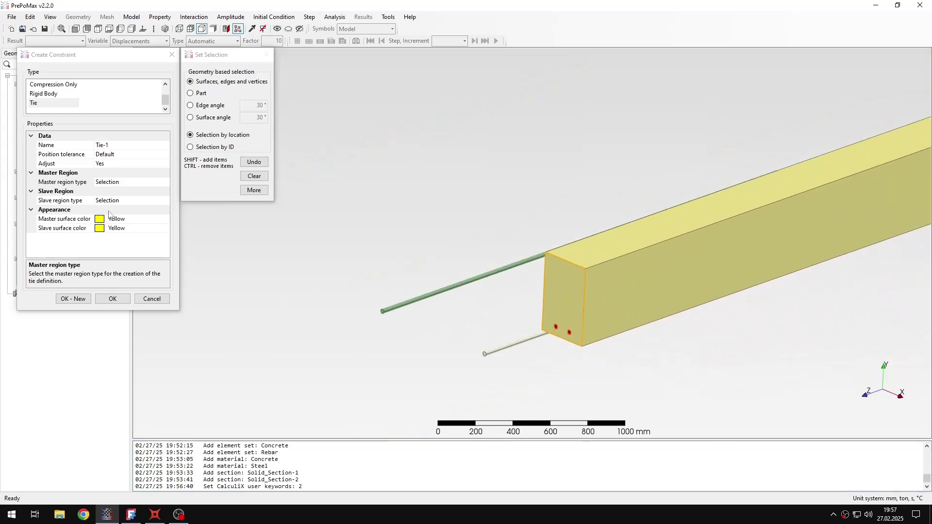
# Set the tie's slave region to the outer cylindrical surfaces of both steel bars, and create the constraint.
pyautogui.click(128, 201)
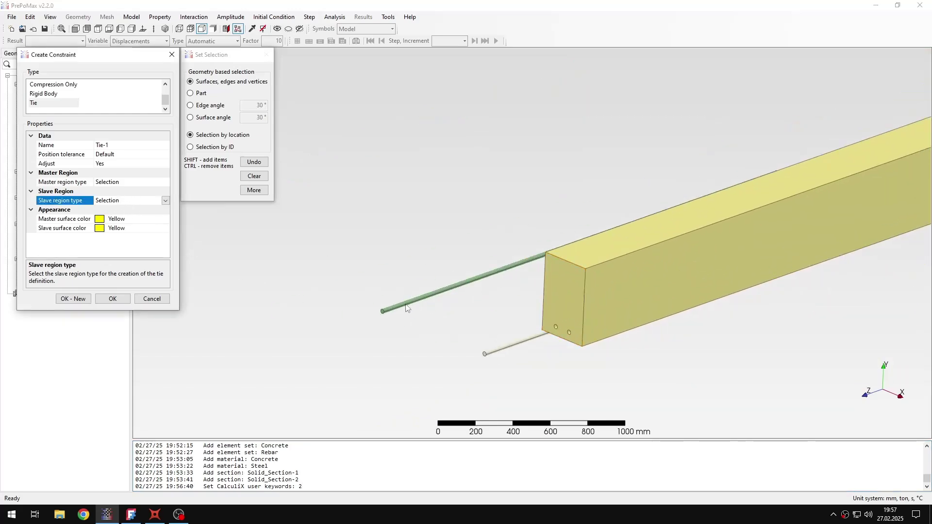
pyautogui.click(410, 300)
pyautogui.scroll(4, 409, 298)
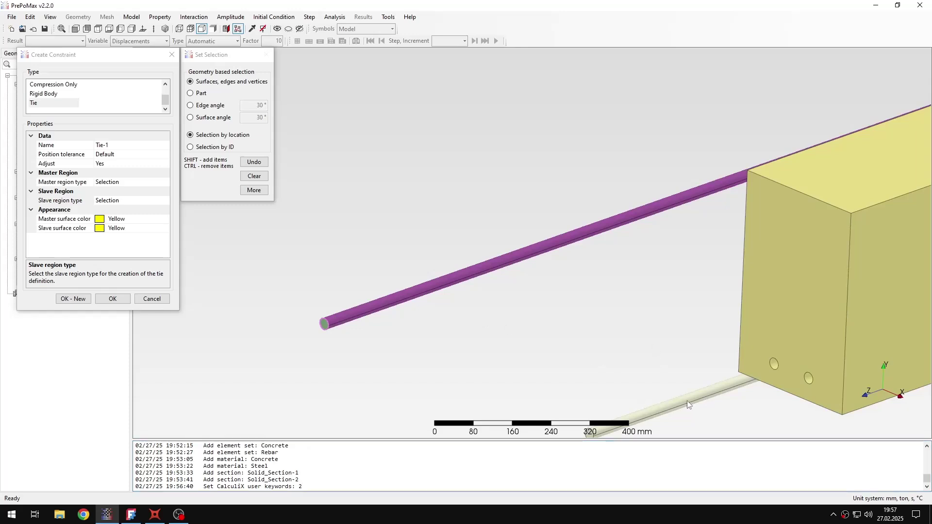
pyautogui.moveTo(650, 331); pyautogui.dragTo(552, 299, button='middle')
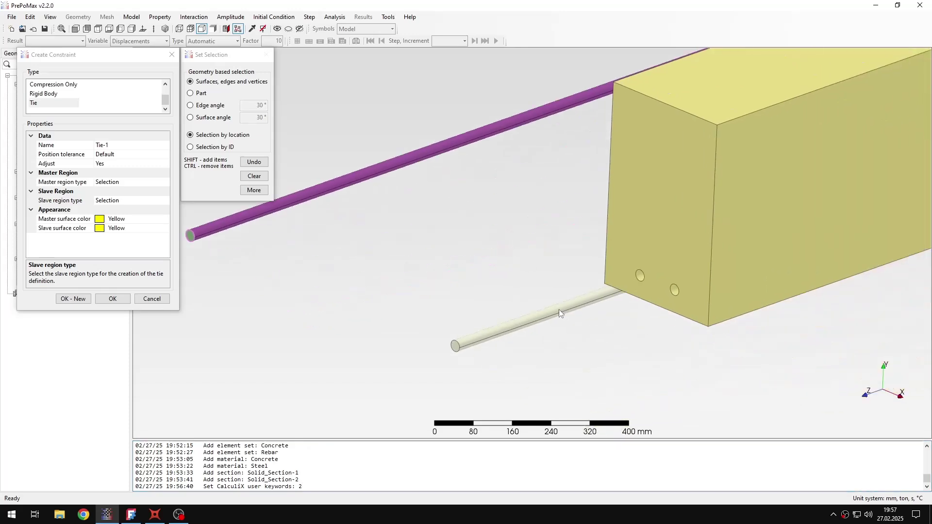
pyautogui.click(558, 309)
pyautogui.scroll(-3, 392, 263)
pyautogui.moveTo(438, 259); pyautogui.dragTo(398, 287, button='middle')
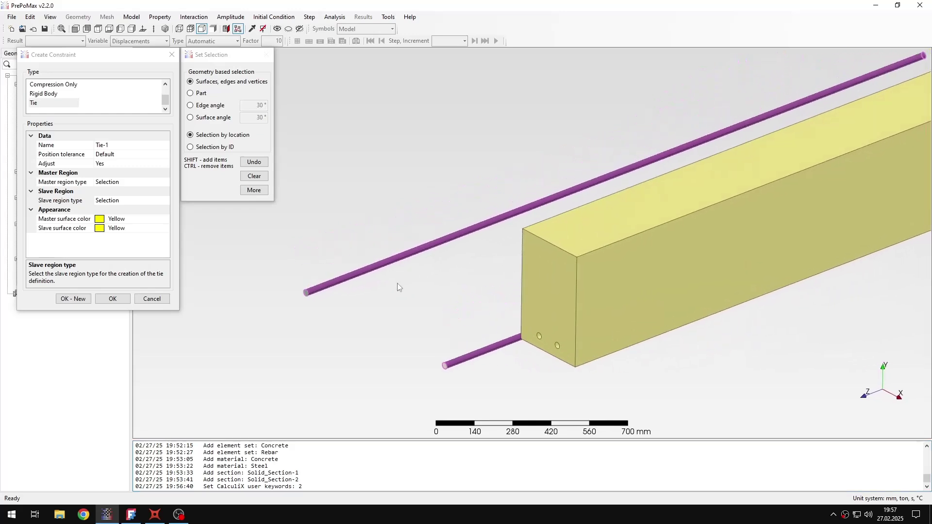
pyautogui.click(113, 298)
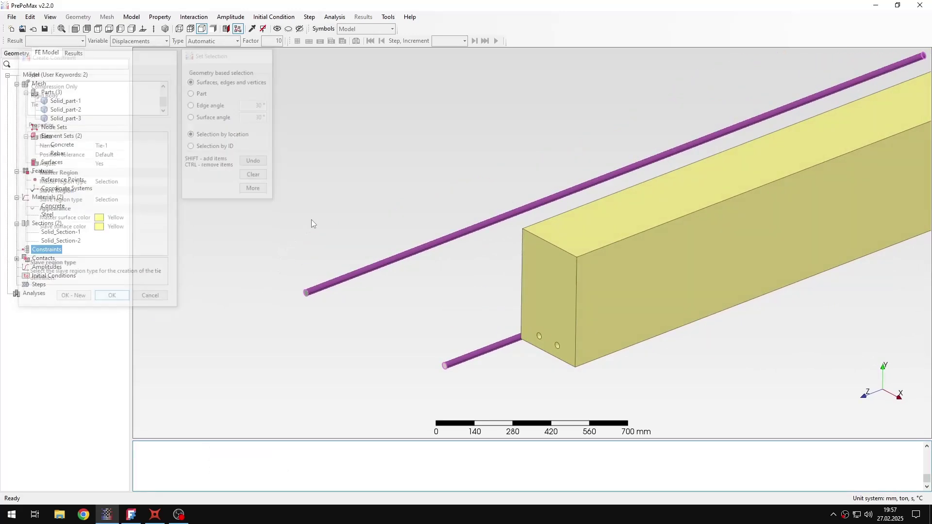
# Turn off the exploded view and check the tie constraint's surfaces on the assembled beam.
pyautogui.click(238, 28)
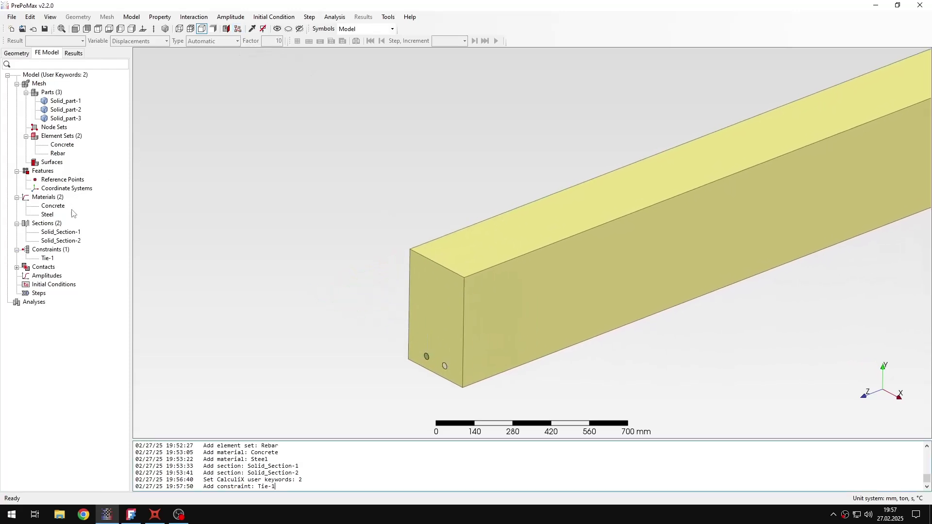
pyautogui.click(47, 260)
pyautogui.scroll(-3, 418, 280)
pyautogui.click(181, 248)
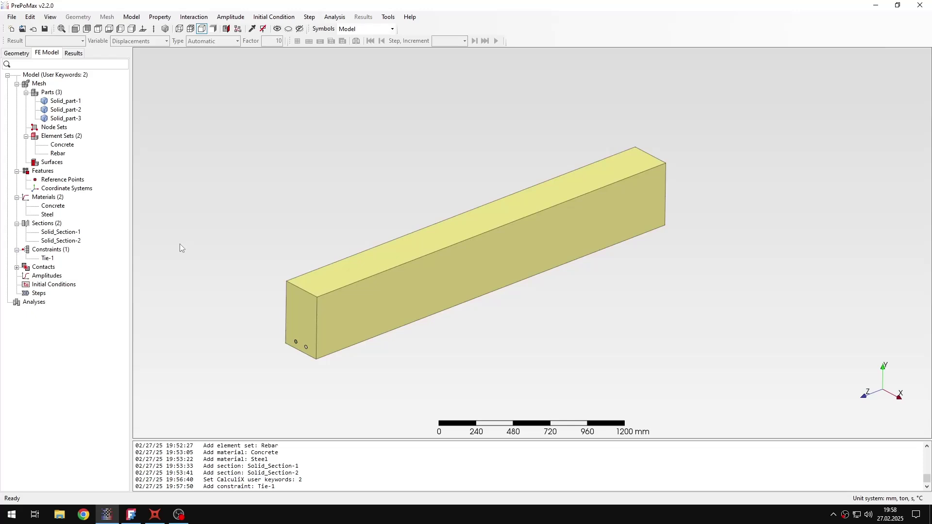
# Create a static step with Nlgeom set to On.
pyautogui.click(40, 296)
pyautogui.doubleClick(40, 297)
pyautogui.click(67, 86)
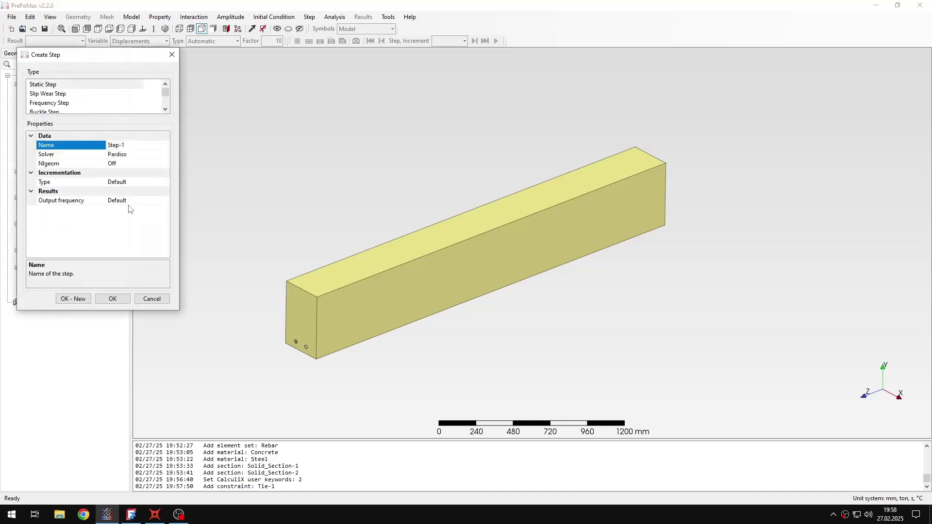
pyautogui.doubleClick(121, 166)
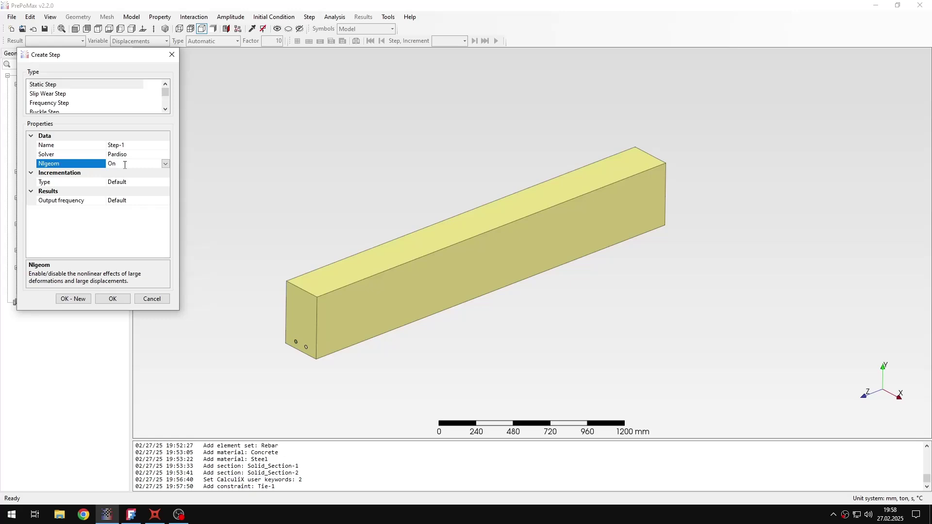
pyautogui.click(118, 302)
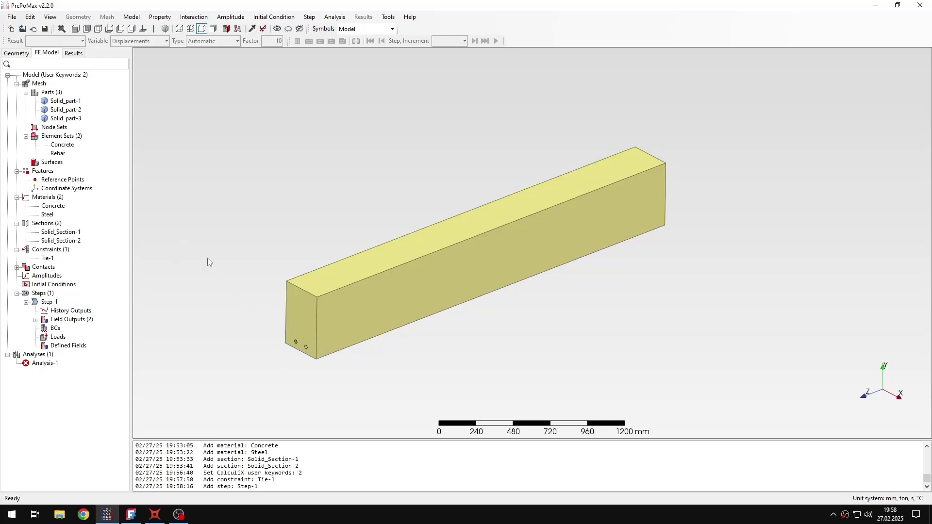
# Create a reference point between two diagonally opposite corners of the beam's near end face.
pyautogui.doubleClick(63, 180)
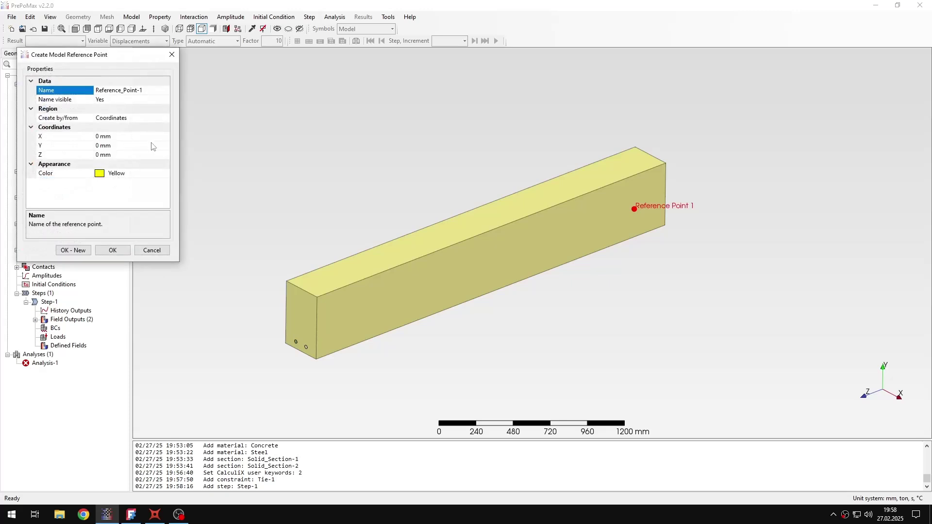
pyautogui.click(165, 119)
pyautogui.click(165, 118)
pyautogui.click(121, 145)
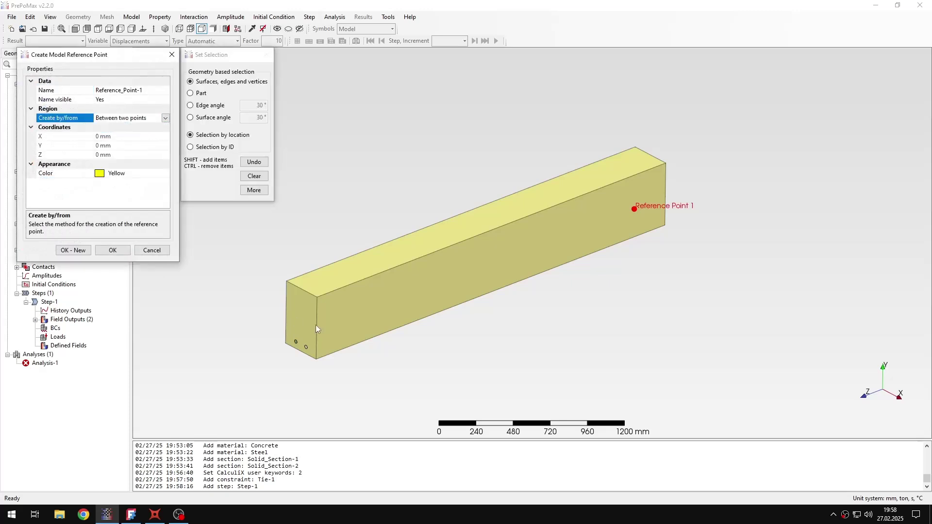
pyautogui.scroll(3, 316, 325)
pyautogui.click(316, 267)
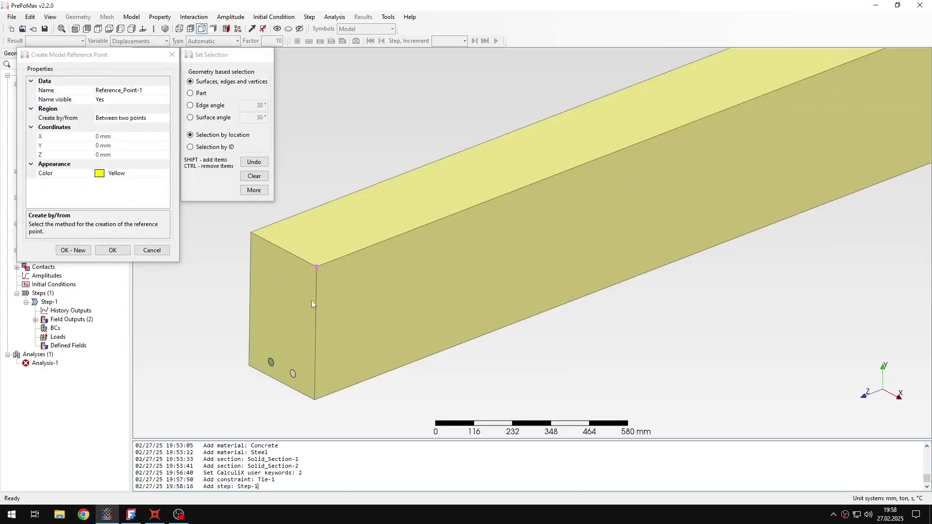
pyautogui.click(249, 365)
pyautogui.click(73, 250)
# Create a second reference point between two diagonally opposite corners of the beam's far end face.
pyautogui.scroll(-3, 285, 265)
pyautogui.moveTo(421, 299); pyautogui.dragTo(380, 335, button='middle')
pyautogui.scroll(5, 639, 167)
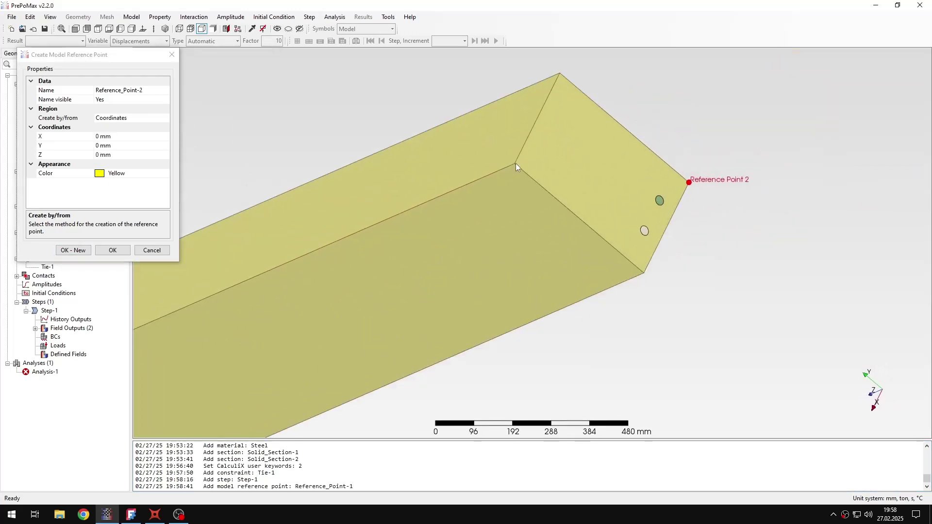
pyautogui.click(138, 118)
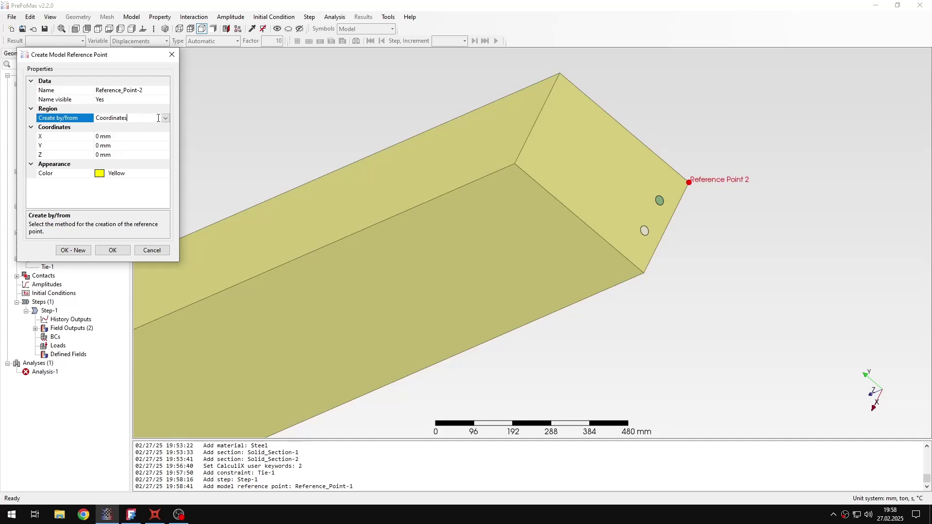
pyautogui.click(165, 118)
pyautogui.click(121, 134)
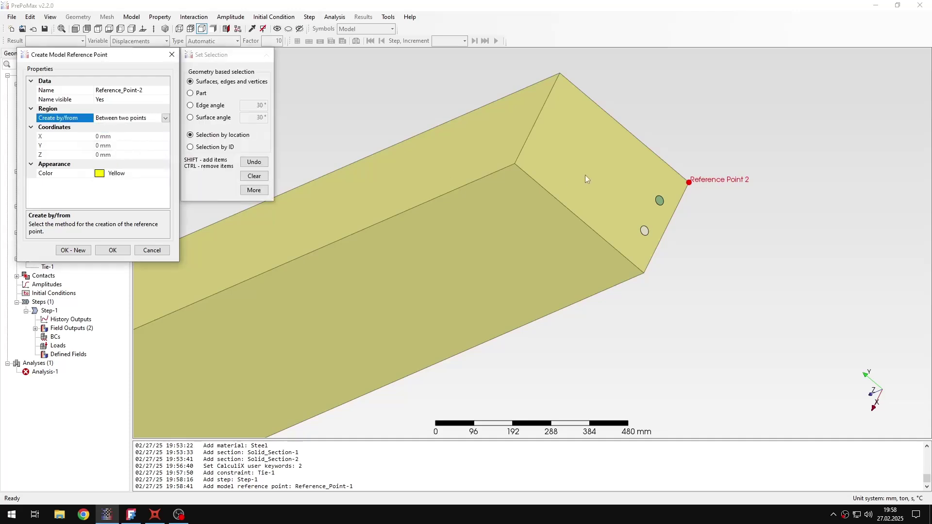
pyautogui.click(515, 164)
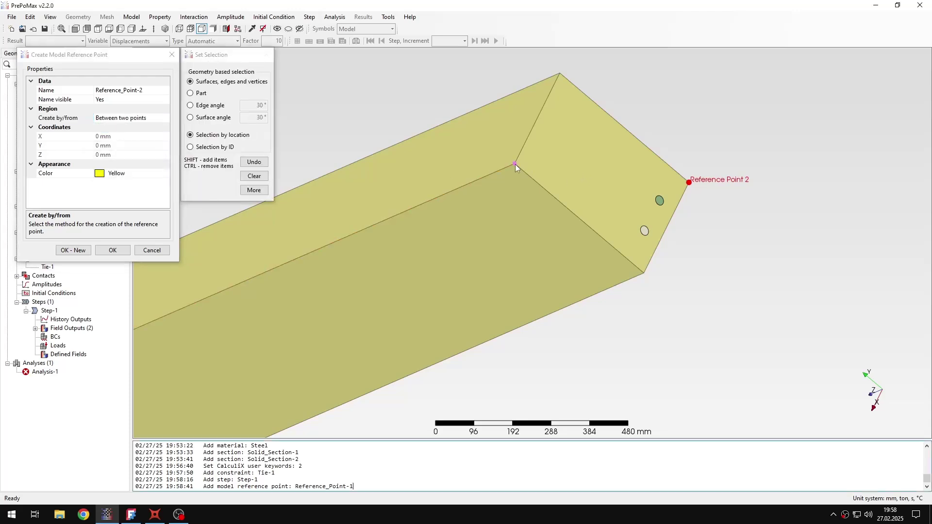
pyautogui.click(691, 184)
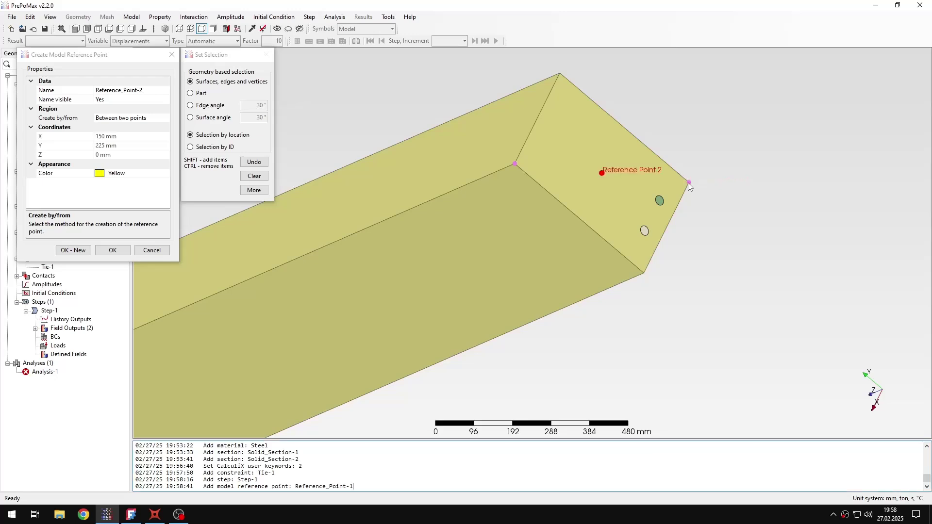
pyautogui.click(112, 250)
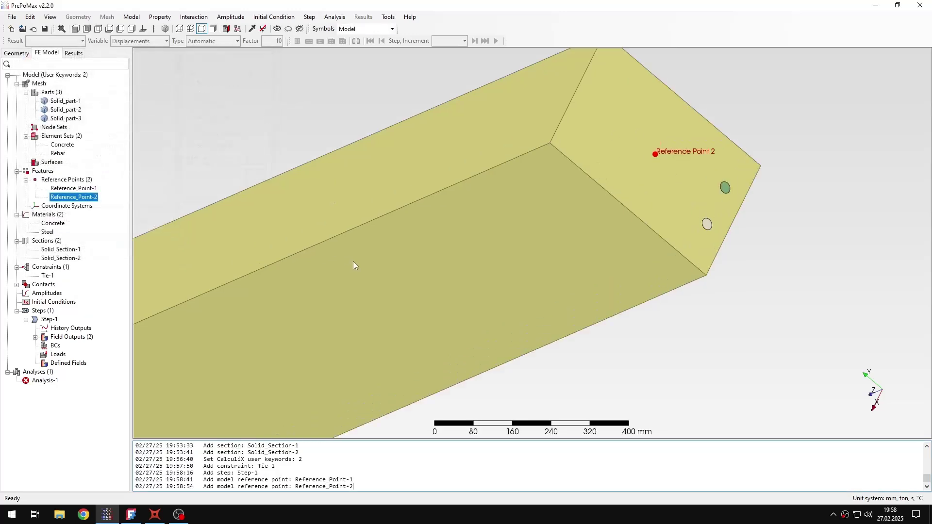
pyautogui.scroll(-3, 379, 262)
pyautogui.moveTo(379, 262); pyautogui.dragTo(520, 175, button='middle')
pyautogui.click(562, 178)
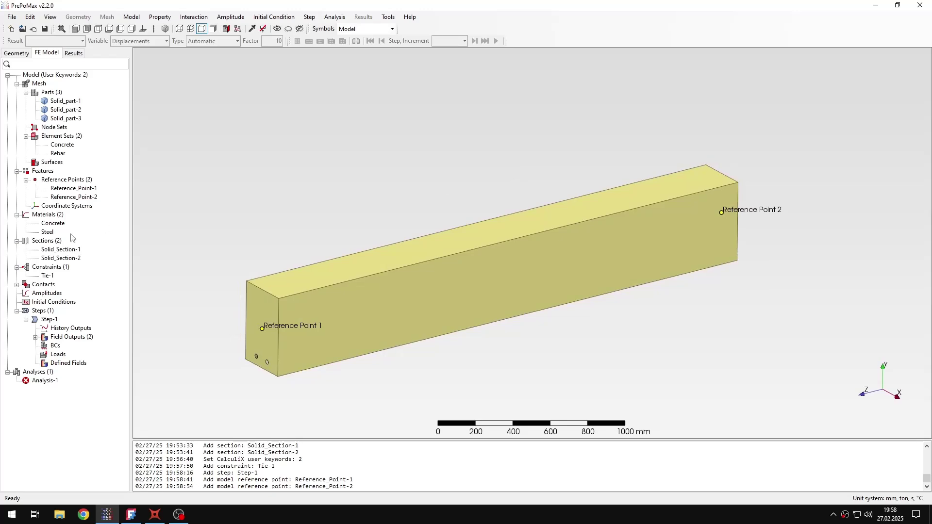
pyautogui.doubleClick(53, 241)
pyautogui.scroll(-1, 97, 103)
pyautogui.click(165, 58)
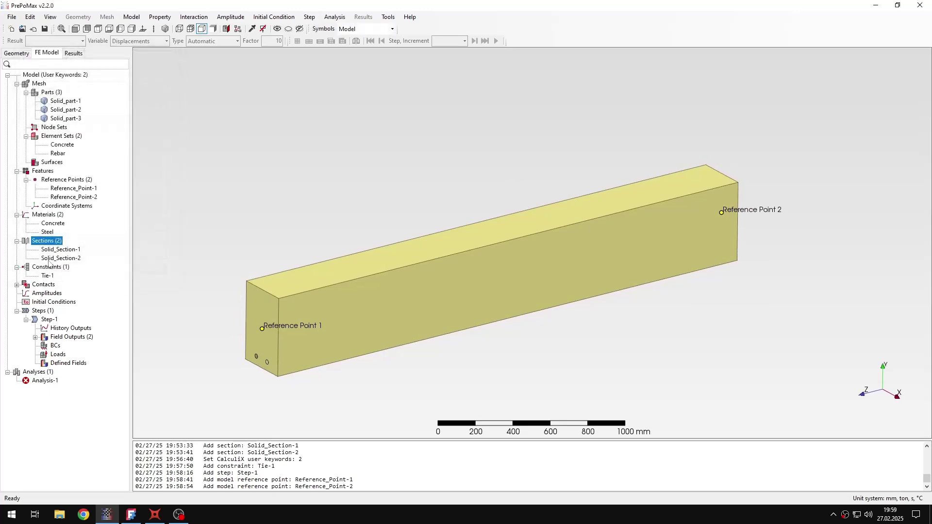
# Create a rigid body constraint linking the beam's near end face, including both bar ends, to Reference_Point-1.
pyautogui.doubleClick(63, 272)
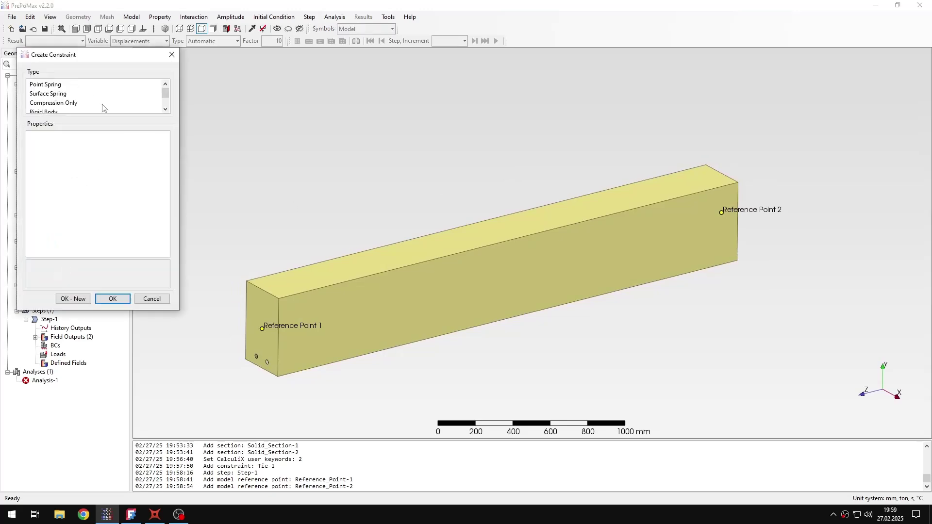
pyautogui.click(58, 111)
pyautogui.moveTo(284, 319); pyautogui.dragTo(351, 286, button='middle')
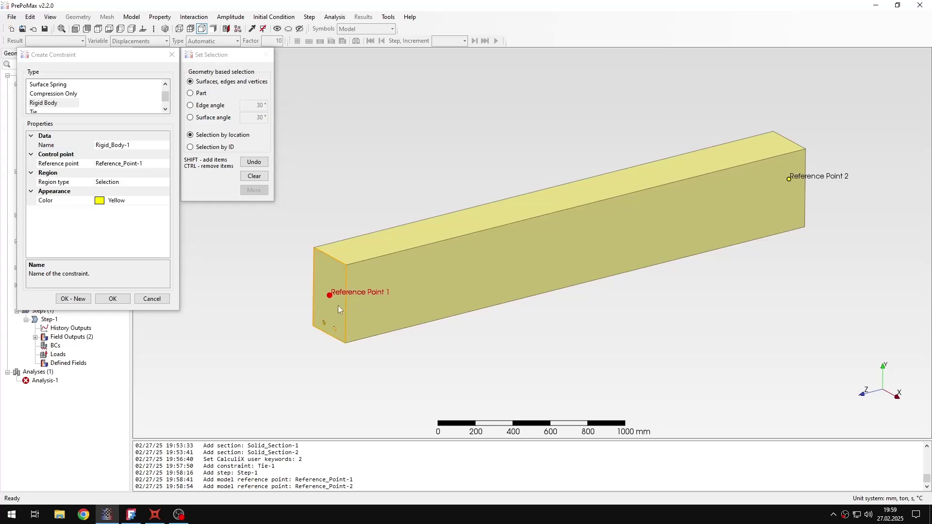
pyautogui.click(132, 181)
pyautogui.scroll(8, 320, 285)
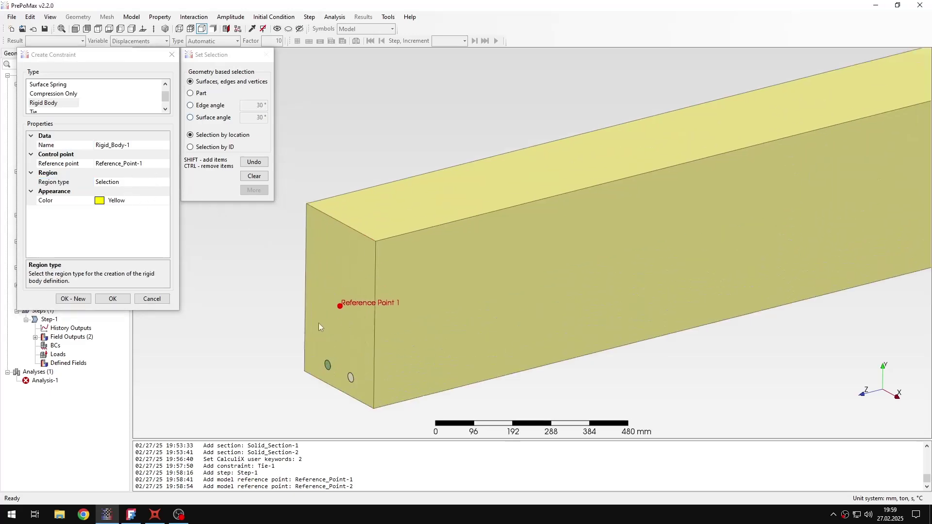
pyautogui.scroll(-8, 460, 309)
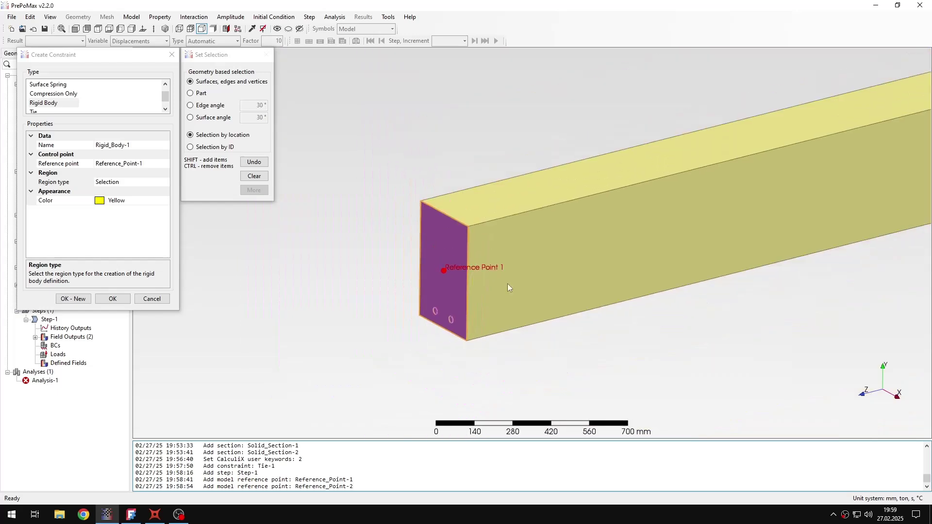
pyautogui.click(72, 299)
# Create a second rigid body constraint linking the beam's far end face, including both bar ends, to Reference_Point-2.
pyautogui.scroll(-5, 458, 242)
pyautogui.moveTo(458, 242); pyautogui.dragTo(505, 240, button='middle')
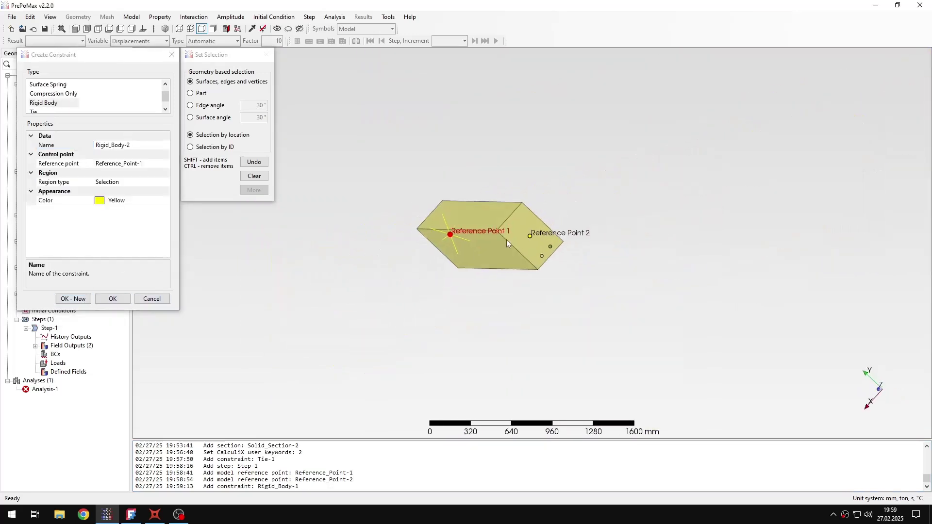
pyautogui.scroll(7, 506, 240)
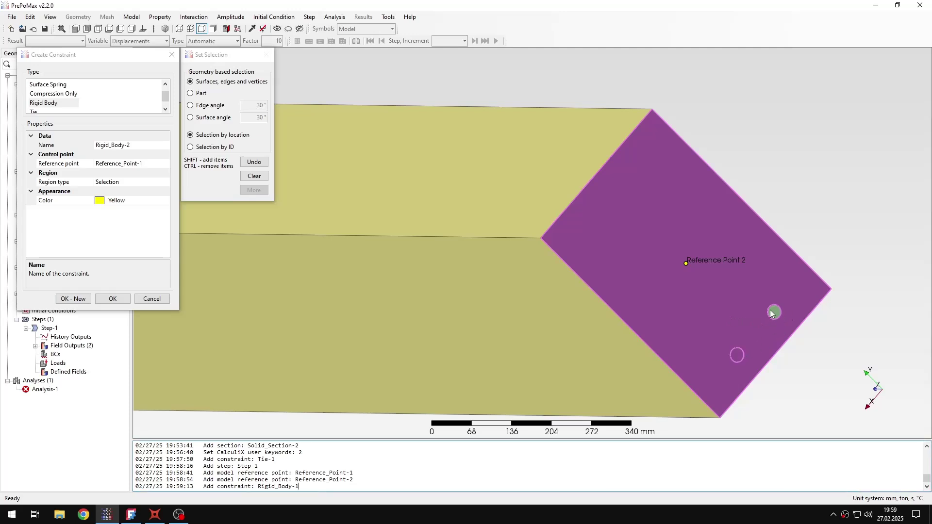
pyautogui.scroll(-2, 563, 270)
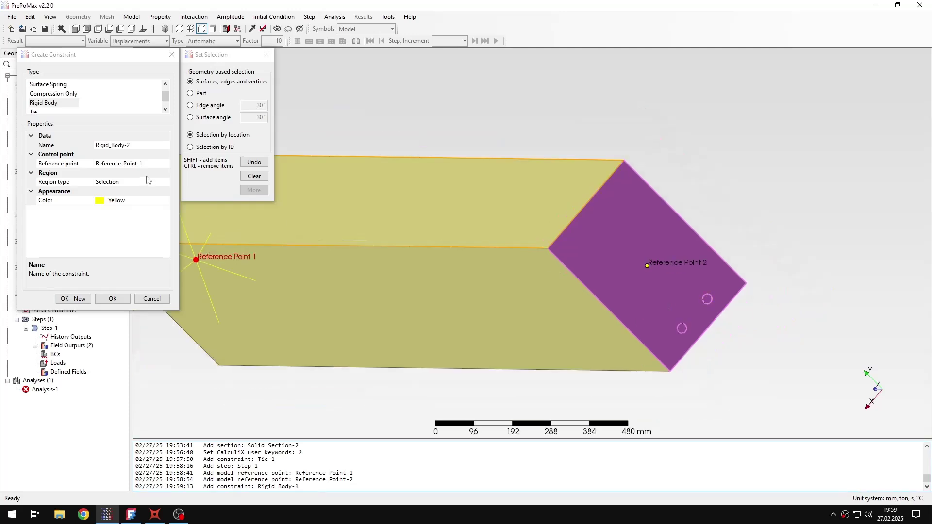
pyautogui.scroll(4, 706, 317)
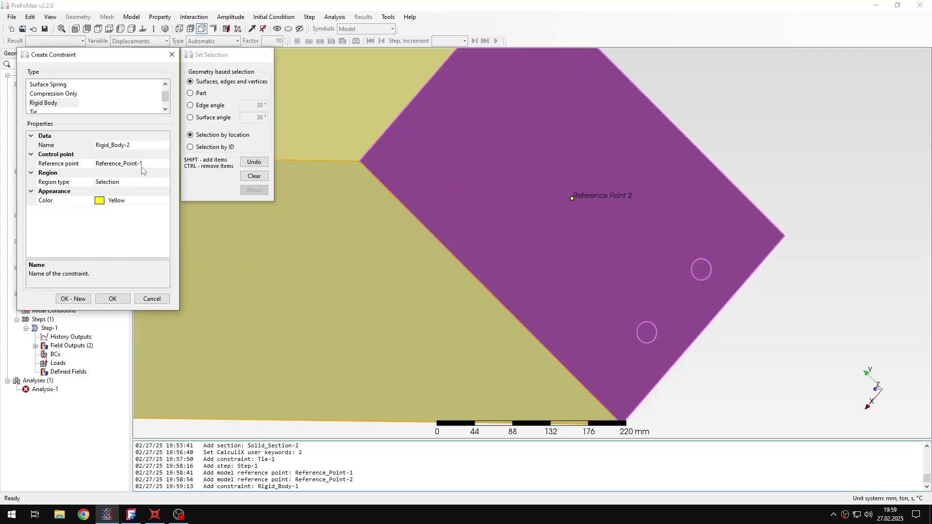
pyautogui.doubleClick(63, 163)
pyautogui.scroll(-3, 464, 273)
pyautogui.scroll(2, 533, 246)
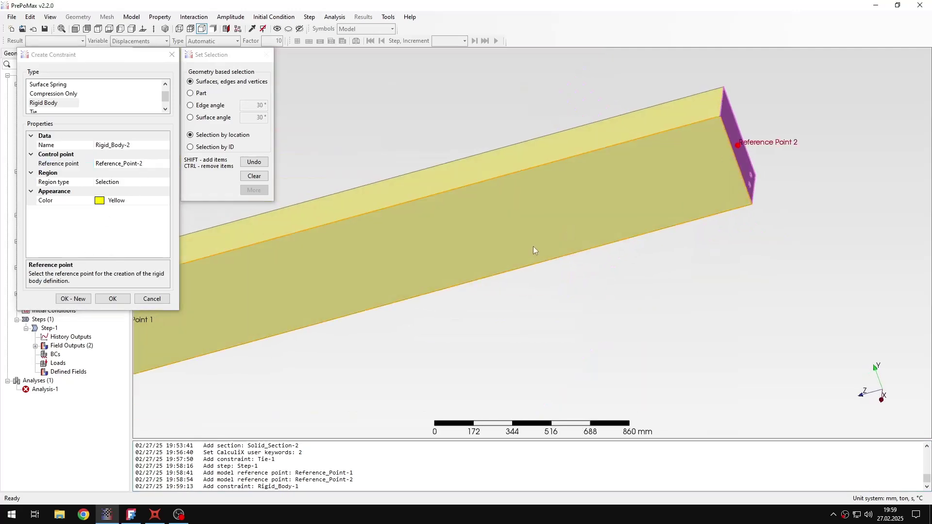
pyautogui.click(113, 298)
# Start a Displacement/Rotation boundary condition in Step-1 with its region set to Reference_Point-1 by reference point name.
pyautogui.scroll(-2, 430, 296)
pyautogui.moveTo(429, 296); pyautogui.dragTo(489, 287, button='middle')
pyautogui.click(342, 181)
pyautogui.moveTo(342, 181); pyautogui.dragTo(479, 215, button='middle')
pyautogui.scroll(2, 485, 238)
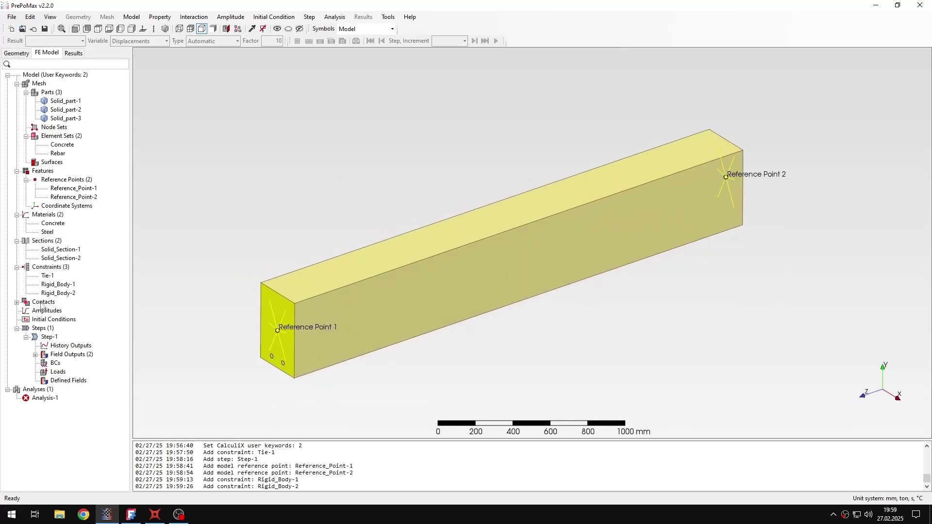
pyautogui.doubleClick(55, 363)
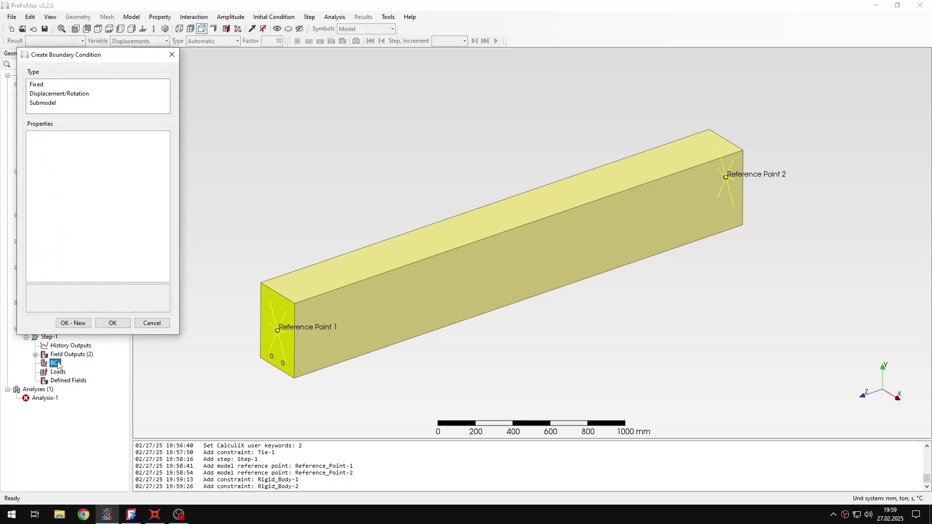
pyautogui.click(59, 94)
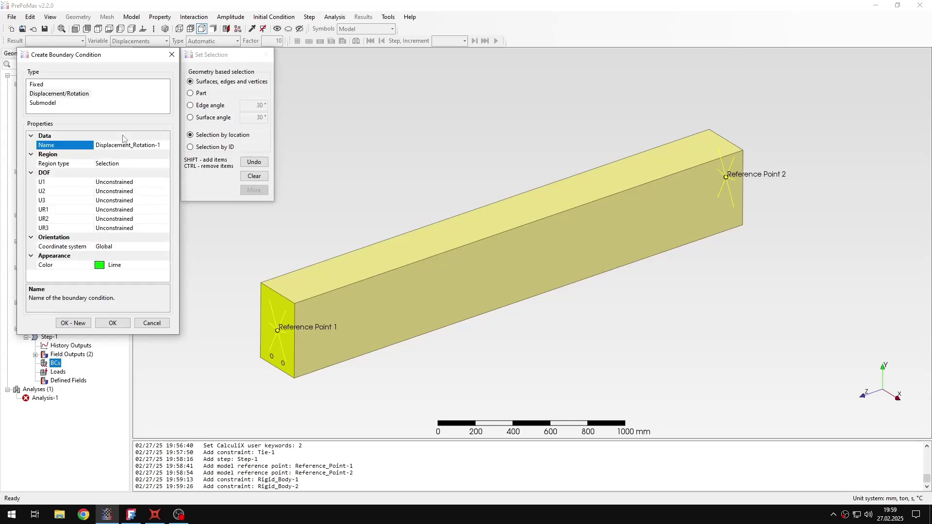
pyautogui.moveTo(258, 281); pyautogui.dragTo(302, 267, button='middle')
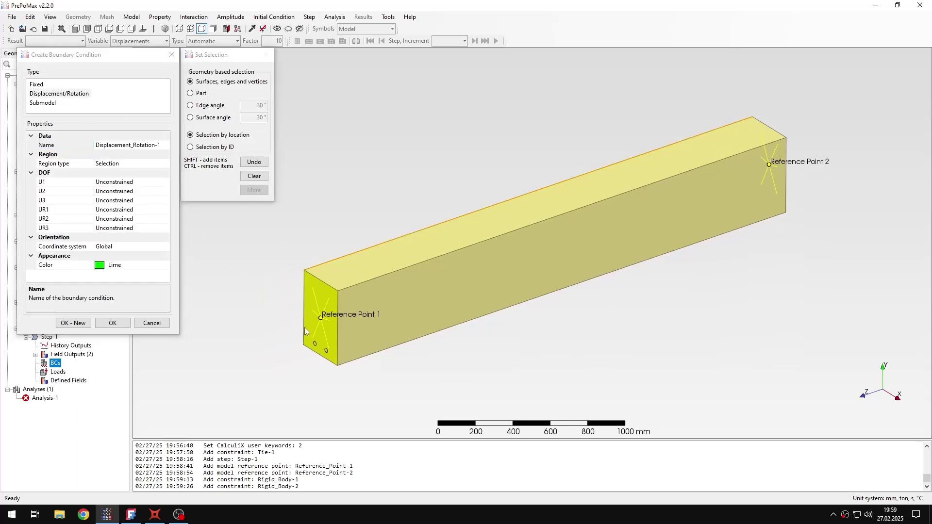
pyautogui.click(138, 164)
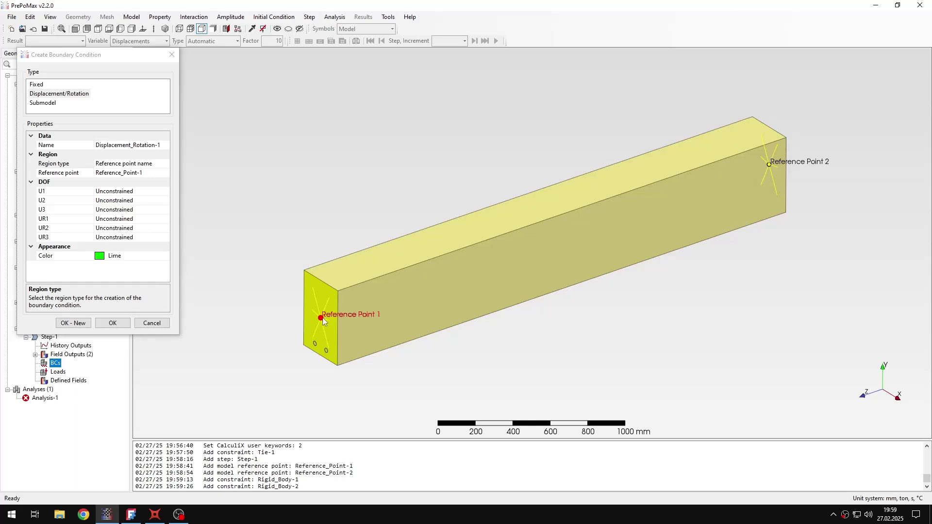
# Set U1 and U2 to 0 mm and UR2 and UR3 to 0 rad, and add the boundary condition.
pyautogui.click(135, 191)
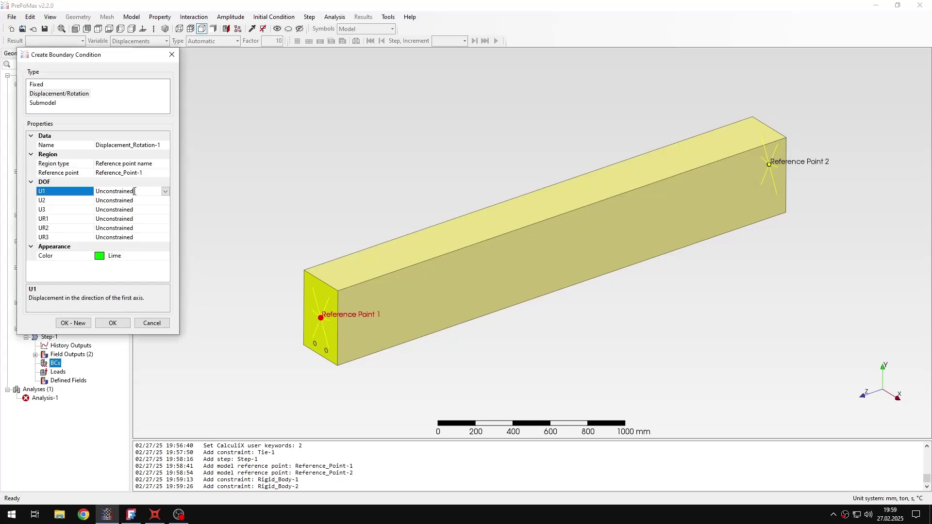
pyautogui.doubleClick(135, 192)
pyautogui.doubleClick(135, 191)
pyautogui.click(130, 201)
pyautogui.doubleClick(130, 201)
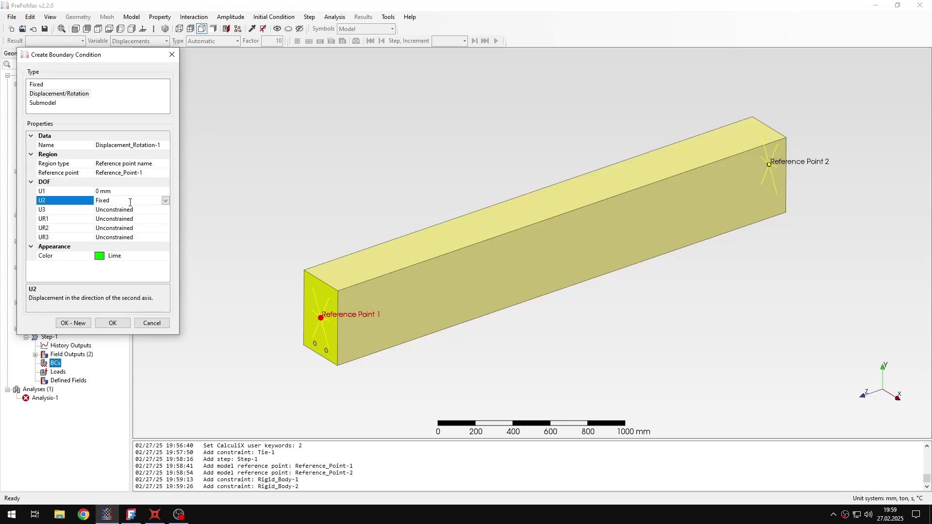
pyautogui.doubleClick(130, 201)
pyautogui.click(134, 229)
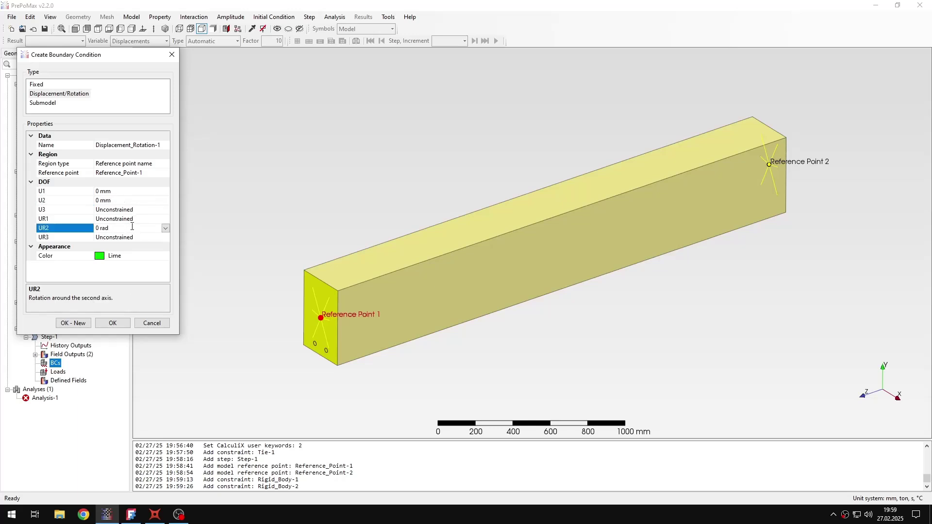
pyautogui.doubleClick(135, 228)
pyautogui.doubleClick(135, 228)
pyautogui.click(136, 238)
pyautogui.doubleClick(137, 238)
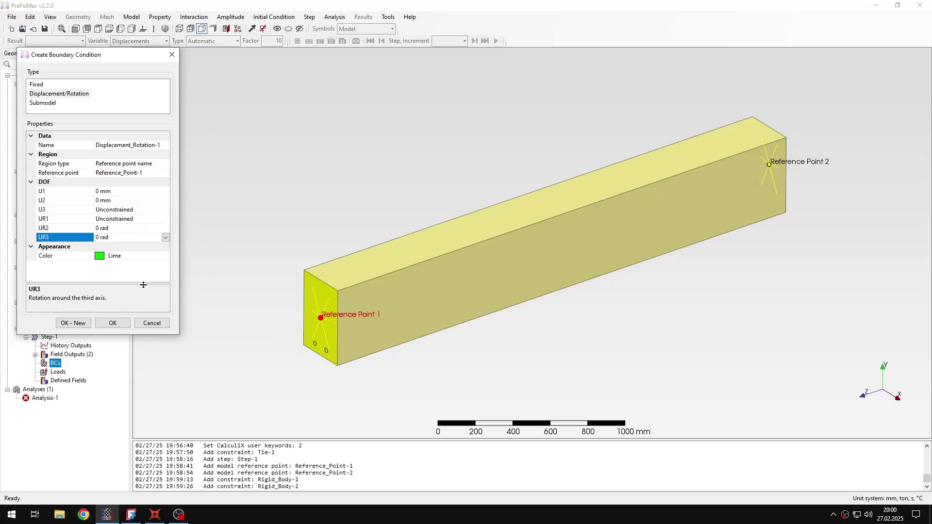
pyautogui.click(74, 323)
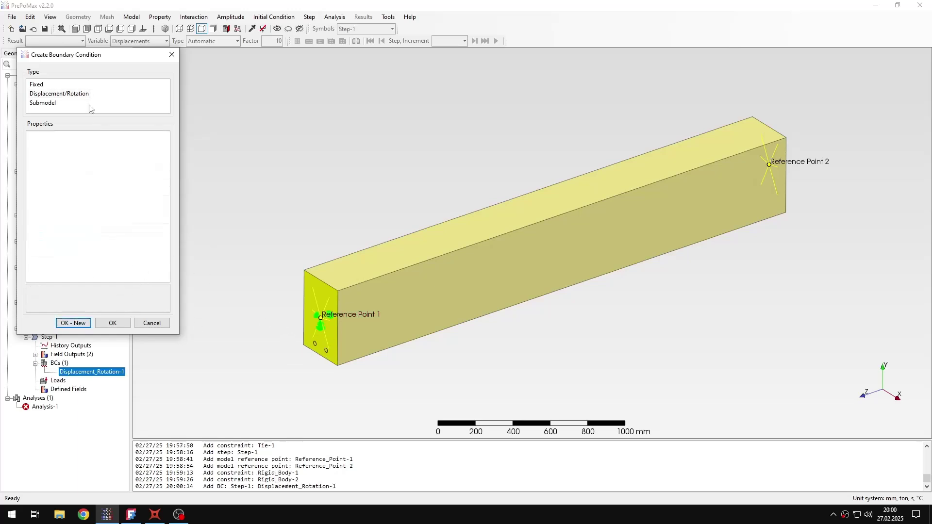
# Add a Displacement/Rotation boundary condition at Reference_Point-2 with U1, U2 and U3 at 0 mm, UR2 and UR3 at 0 rad, and UR1 unconstrained.
pyautogui.doubleClick(144, 166)
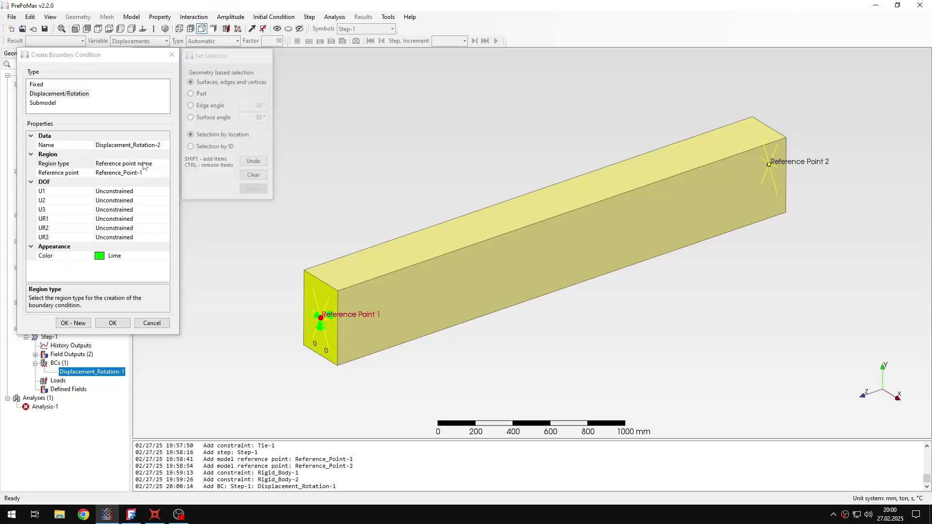
pyautogui.click(146, 173)
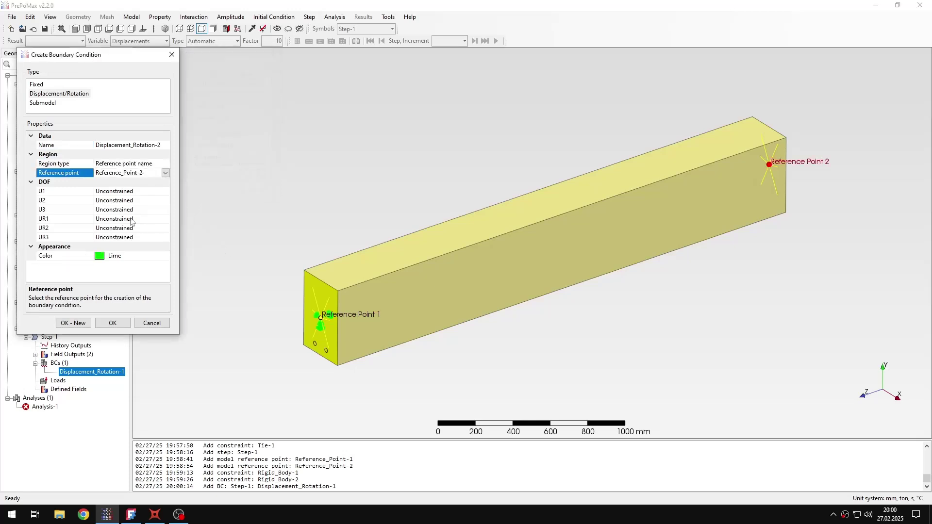
pyautogui.doubleClick(137, 191)
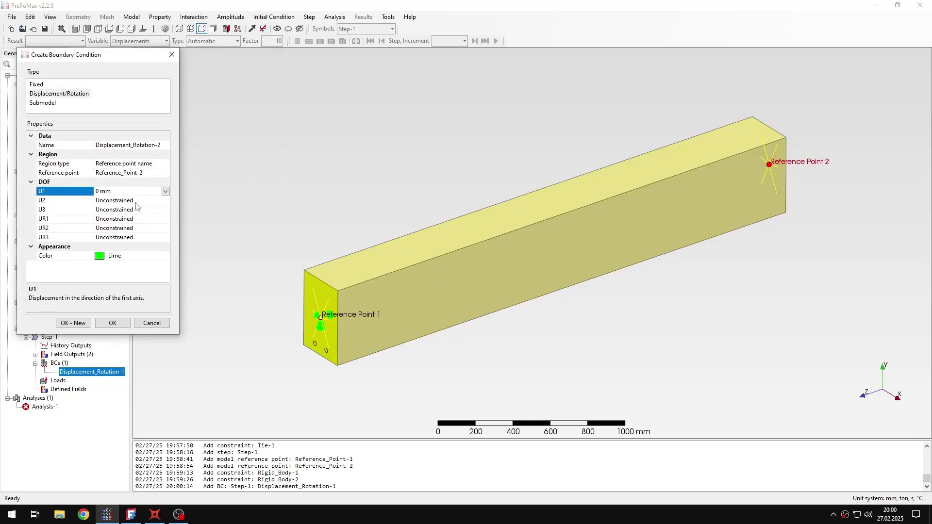
pyautogui.doubleClick(137, 201)
pyautogui.doubleClick(146, 218)
pyautogui.doubleClick(148, 209)
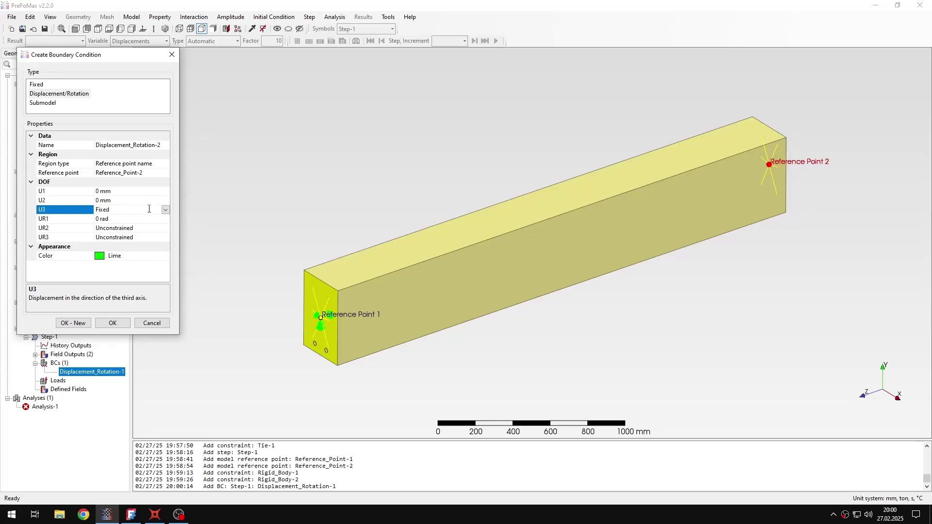
pyautogui.doubleClick(145, 217)
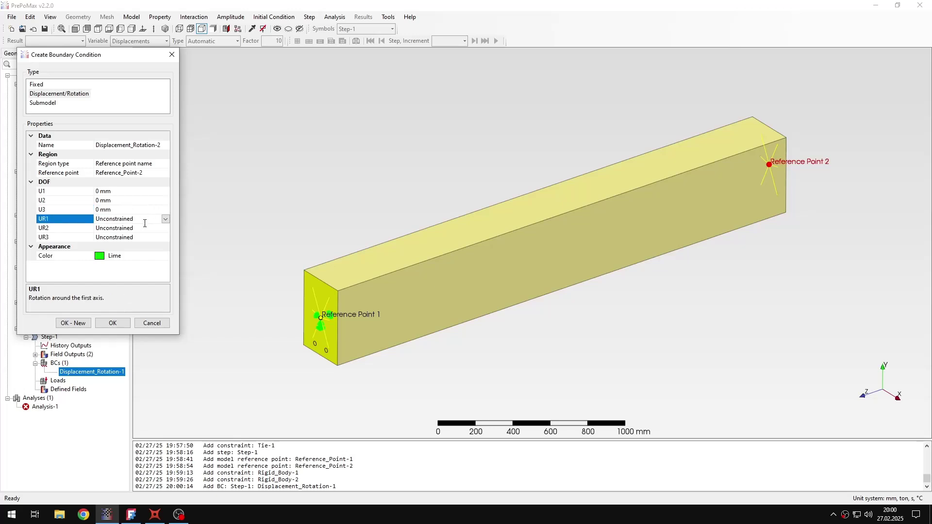
pyautogui.doubleClick(145, 228)
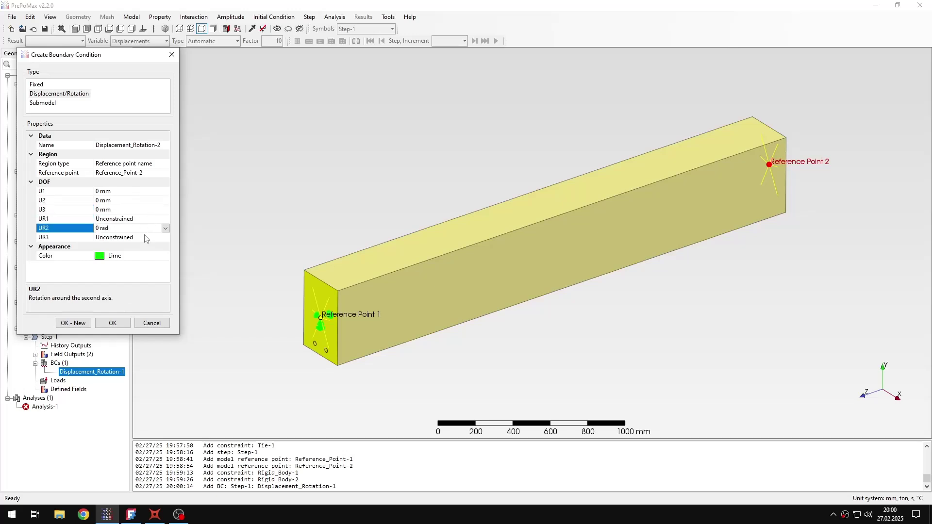
pyautogui.doubleClick(145, 237)
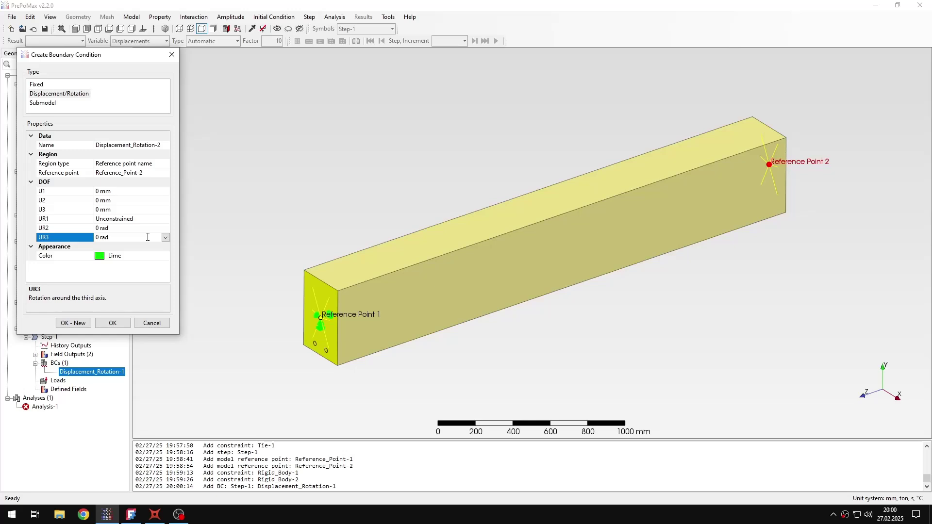
pyautogui.click(111, 323)
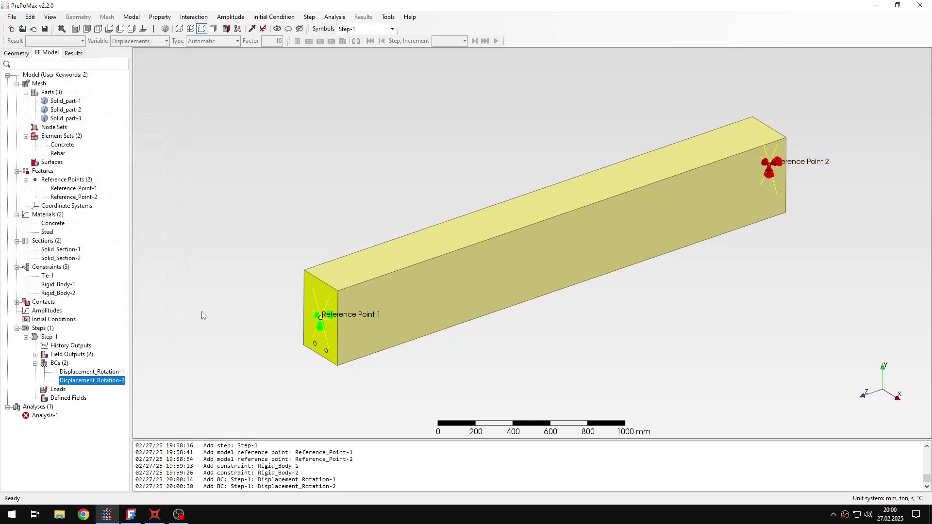
pyautogui.click(225, 288)
# Add a moment load at Reference_Point-1 with M1 set to -50000000 N·mm.
pyautogui.doubleClick(58, 389)
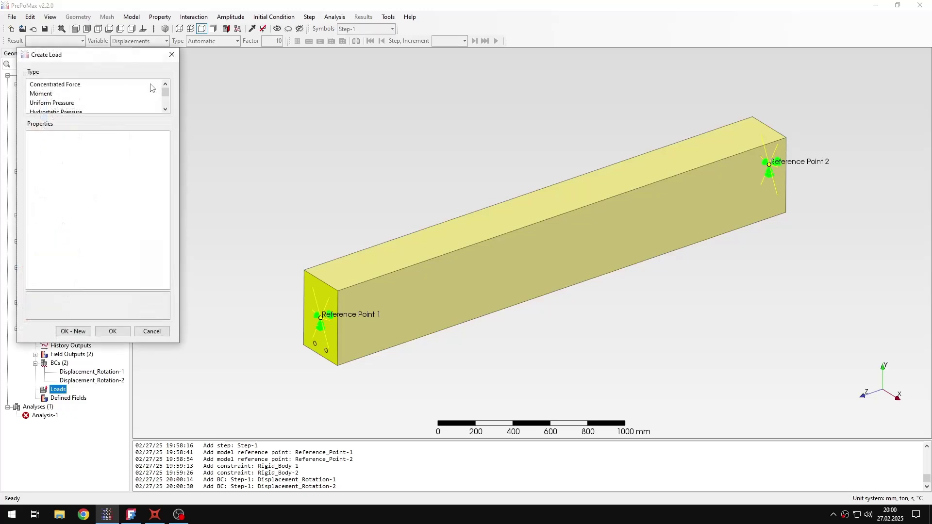
pyautogui.click(48, 95)
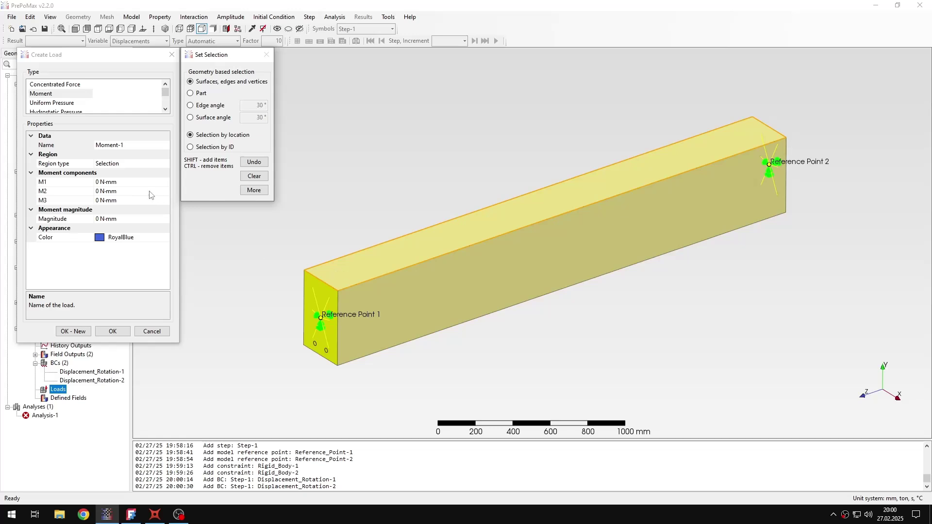
pyautogui.click(126, 163)
pyautogui.doubleClick(127, 165)
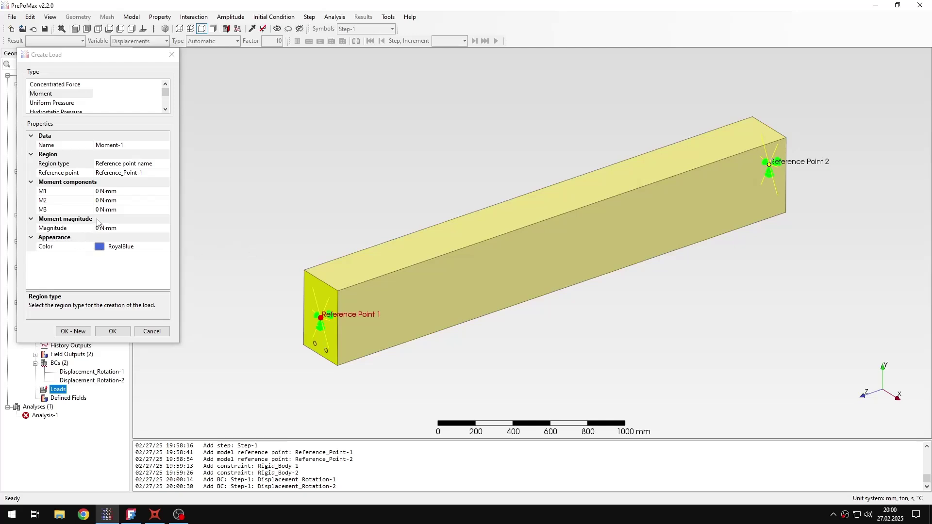
pyautogui.click(95, 191)
pyautogui.click(96, 191)
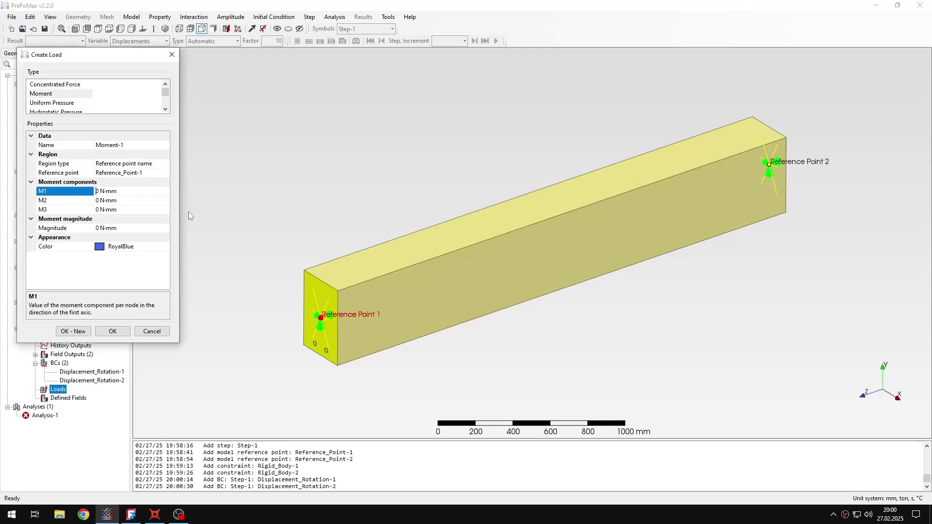
pyautogui.write('-50 k')
pyautogui.click(136, 202)
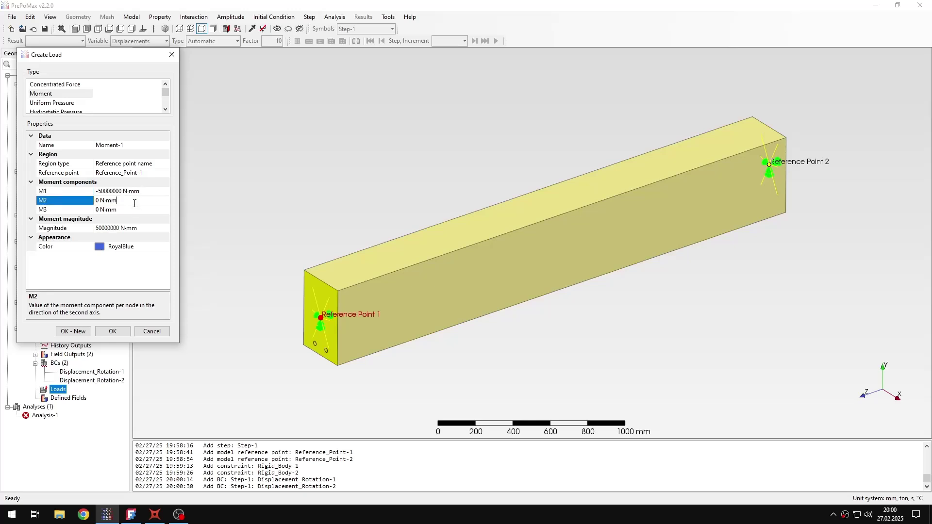
pyautogui.click(80, 331)
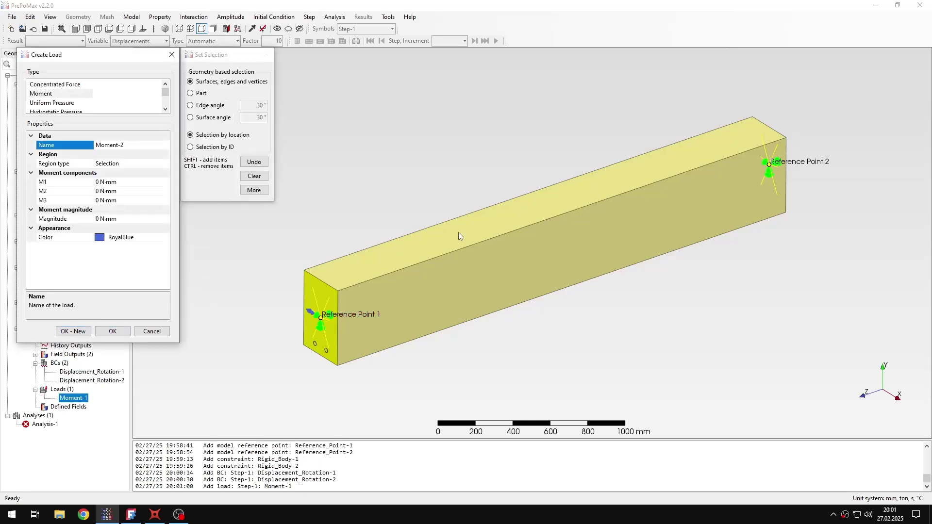
# Add a moment load at Reference_Point-2, selected by reference point name, with M1 set to 50 kNm.
pyautogui.doubleClick(112, 163)
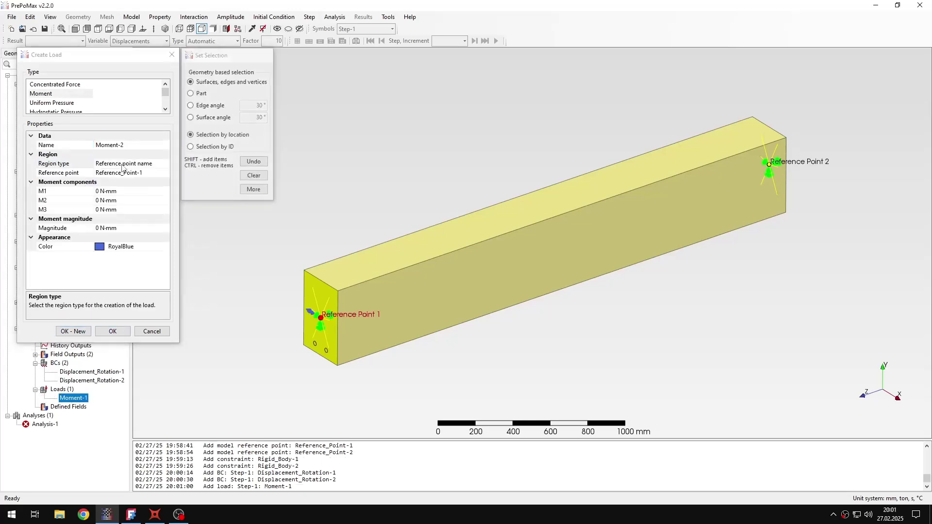
pyautogui.click(104, 192)
pyautogui.write('5')
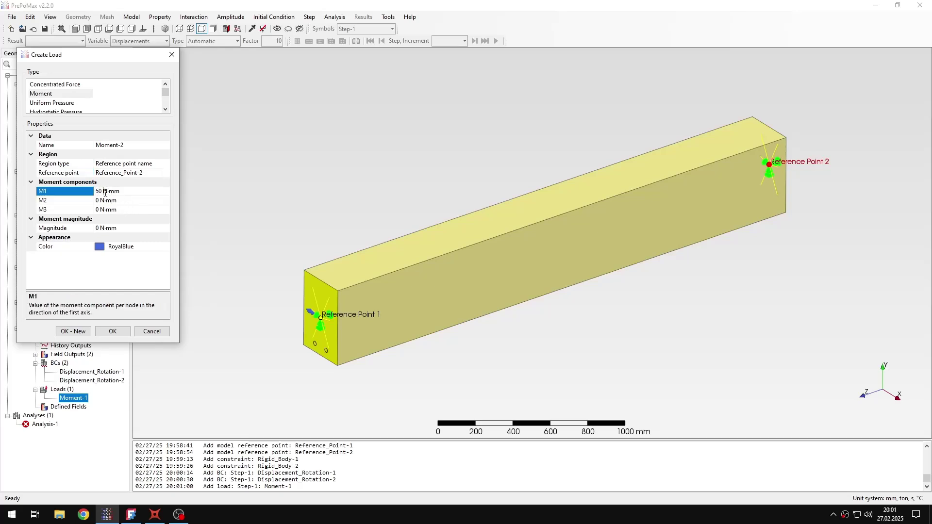
pyautogui.write('50 kNm')
pyautogui.press('Return')
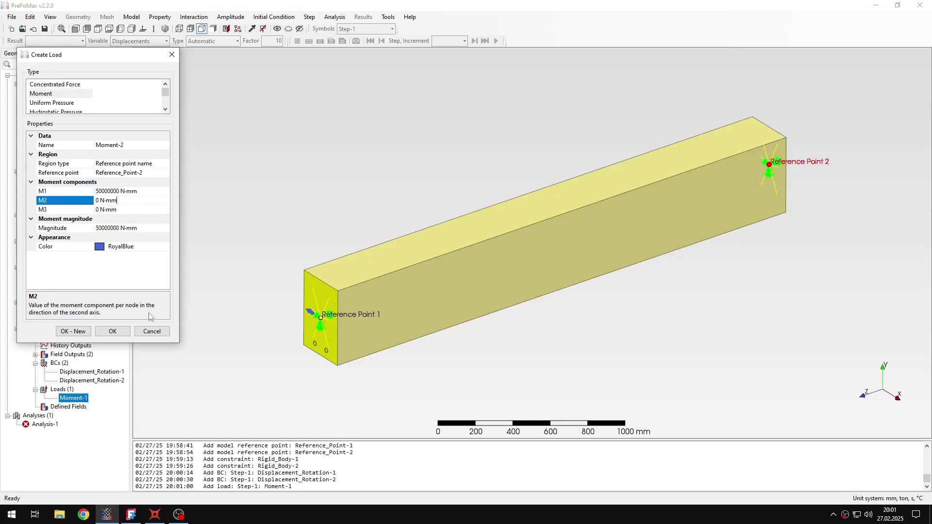
pyautogui.click(113, 331)
pyautogui.click(287, 197)
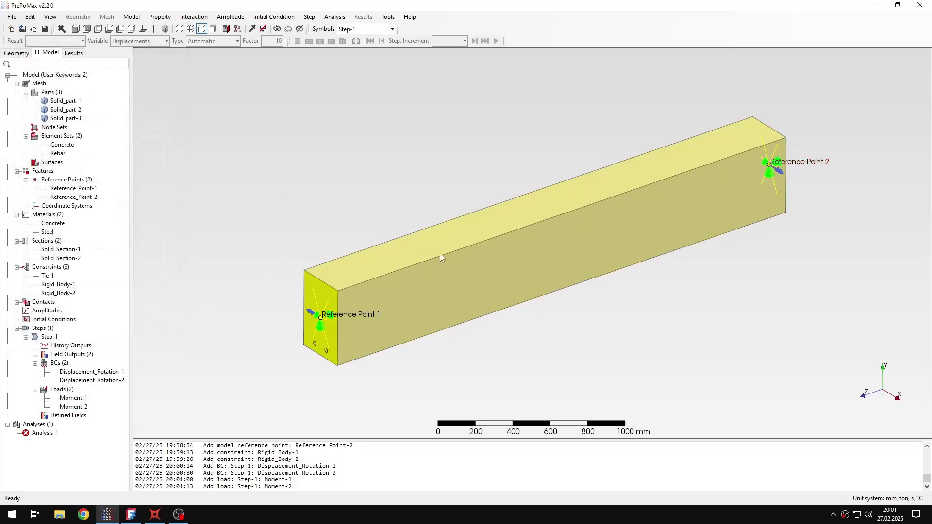
# Run Analysis-1, overwriting the existing analysis files, and open its results with the model mesh properties applied to the result mesh.
pyautogui.moveTo(440, 255); pyautogui.dragTo(415, 264)
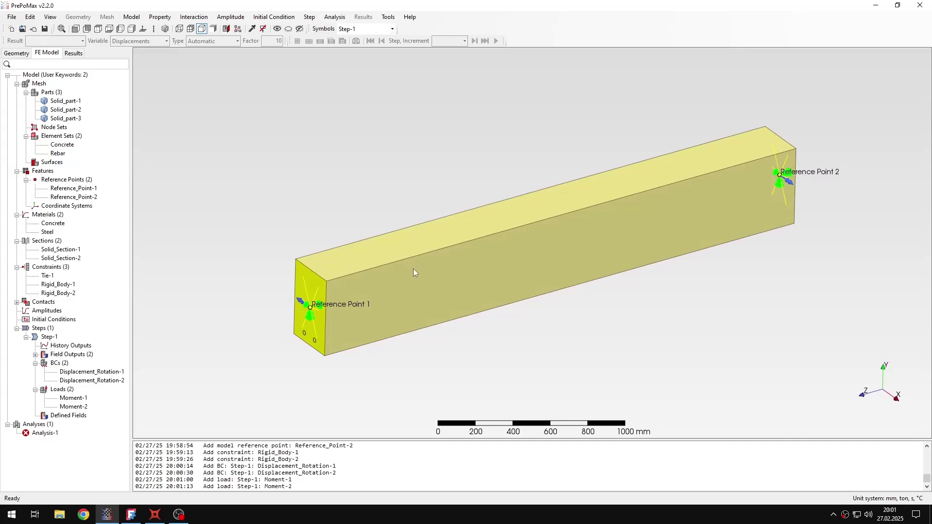
pyautogui.moveTo(466, 261); pyautogui.dragTo(462, 258)
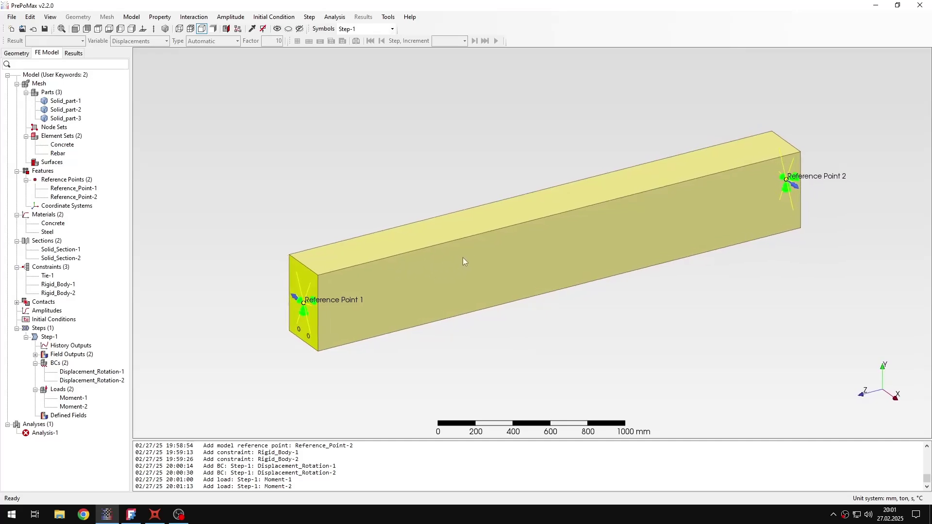
pyautogui.rightClick(57, 434)
pyautogui.click(76, 418)
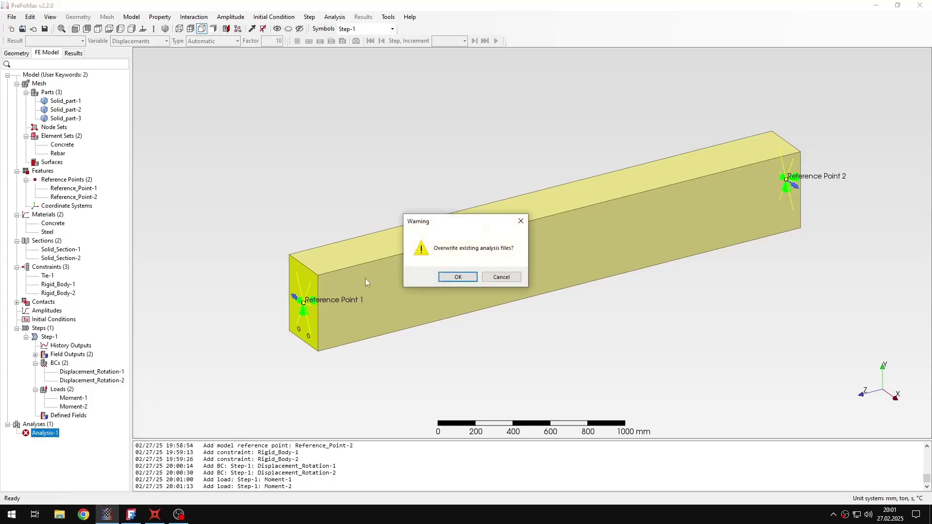
pyautogui.click(457, 277)
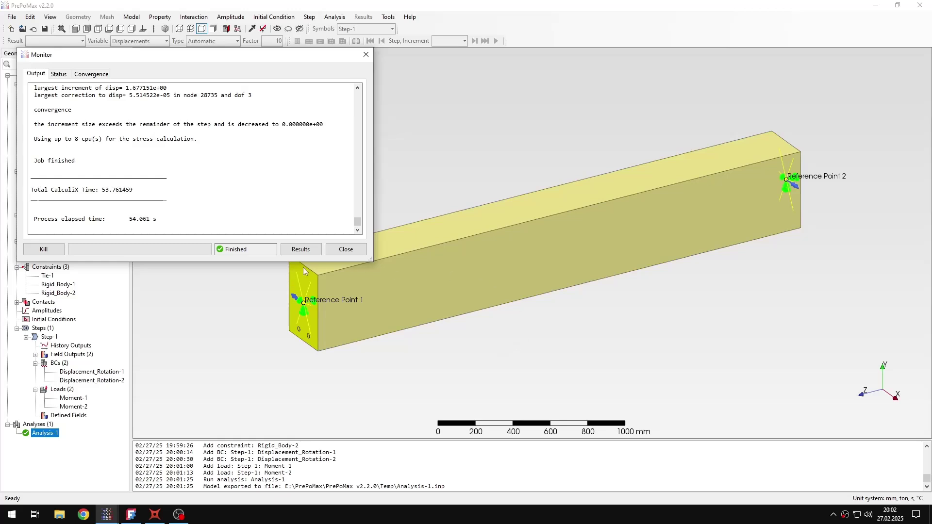
pyautogui.click(305, 250)
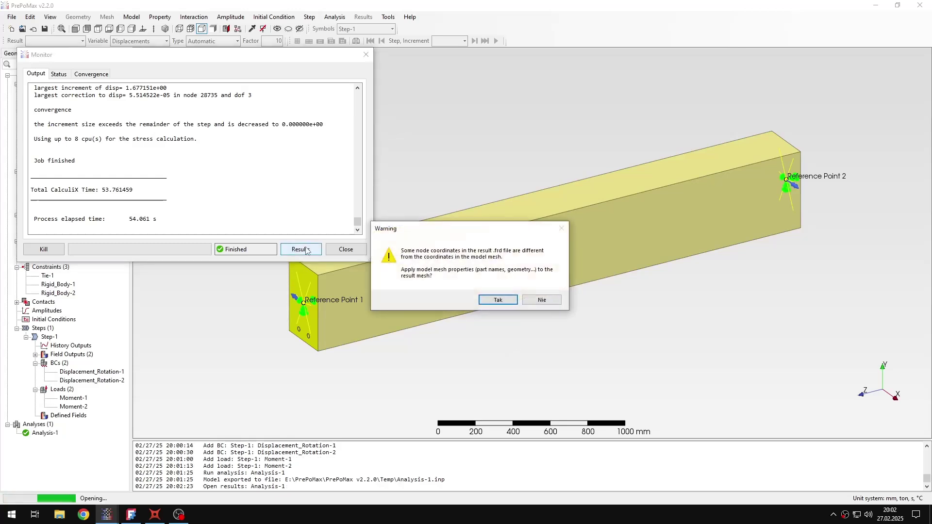
pyautogui.click(484, 295)
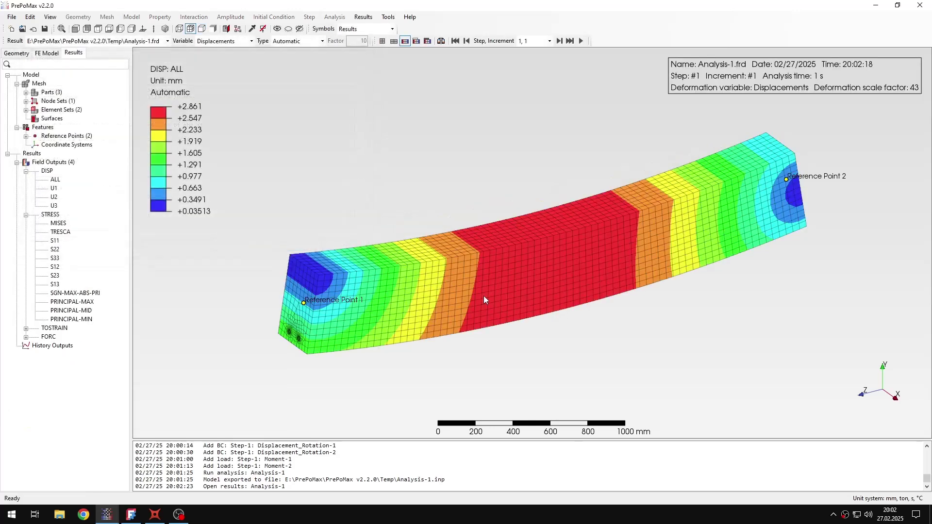
# Hide Reference_Point-1 and Reference_Point-2 in the results.
pyautogui.click(26, 136)
pyautogui.click(62, 153)
pyautogui.keyDown('shift'); pyautogui.click(62, 145); pyautogui.keyUp('shift')
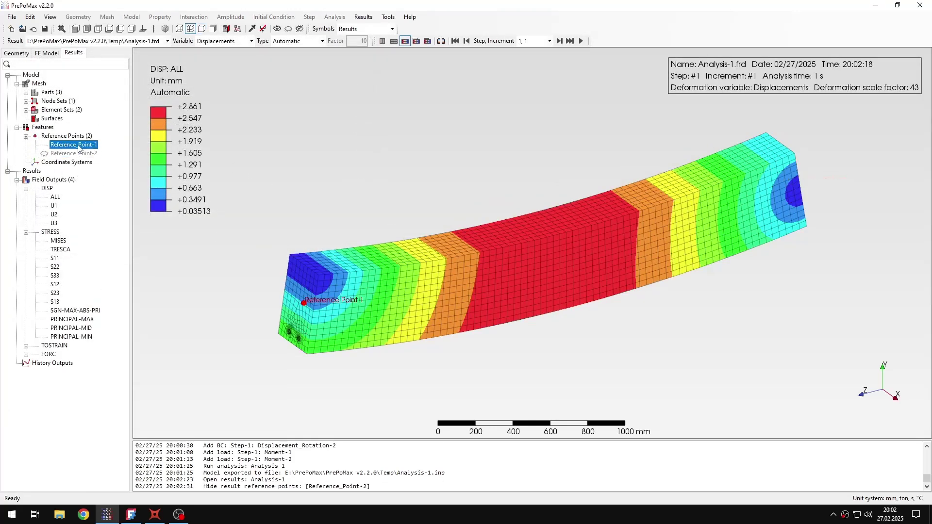
pyautogui.press('space')
pyautogui.click(26, 136)
pyautogui.click(374, 150)
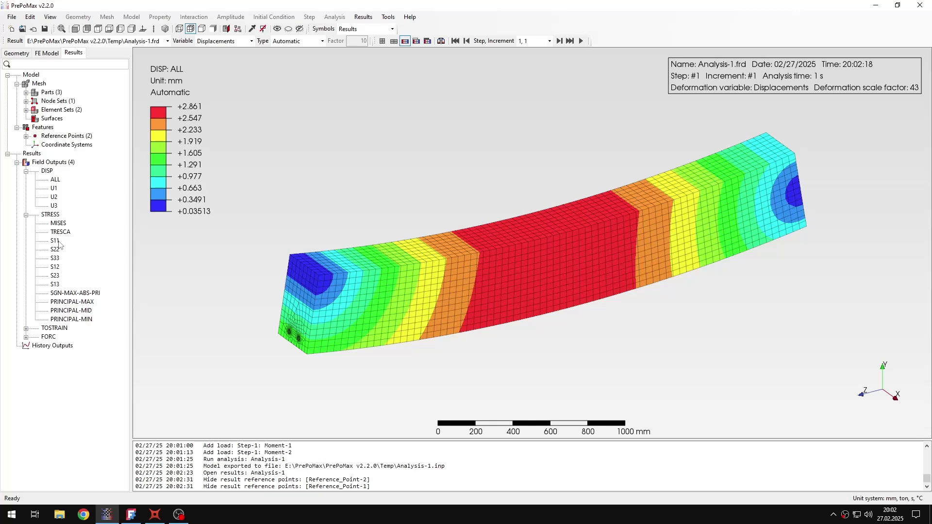
# Display the S33 stress results and inspect the two bars at the beam's end face.
pyautogui.click(55, 258)
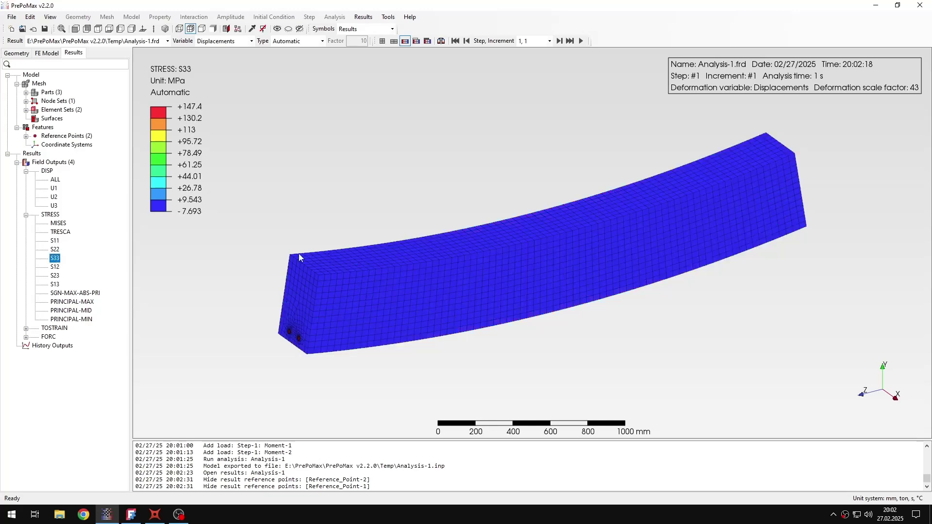
pyautogui.scroll(5, 296, 327)
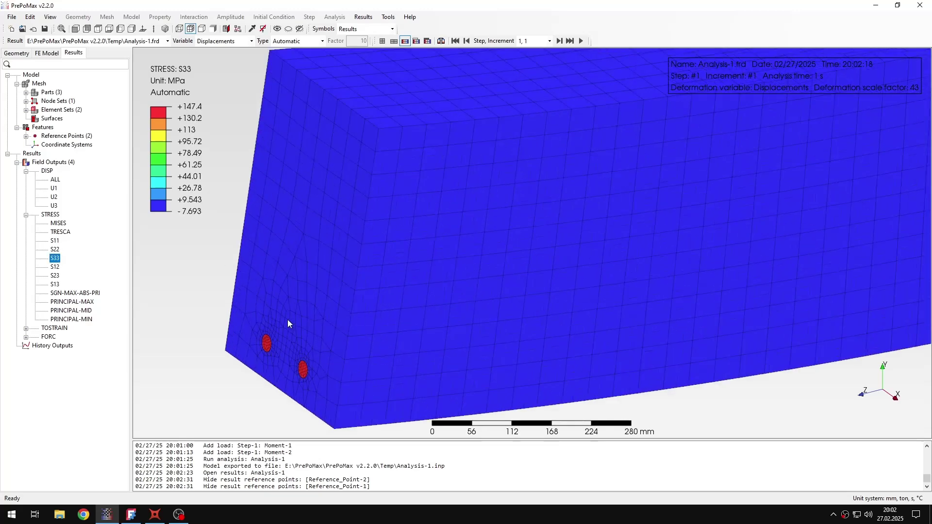
pyautogui.scroll(-3, 437, 279)
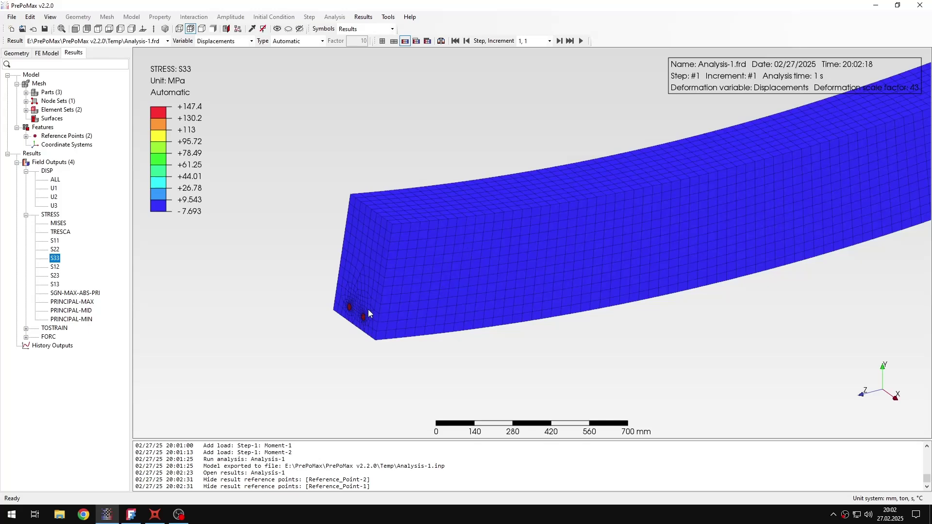
pyautogui.scroll(-4, 394, 257)
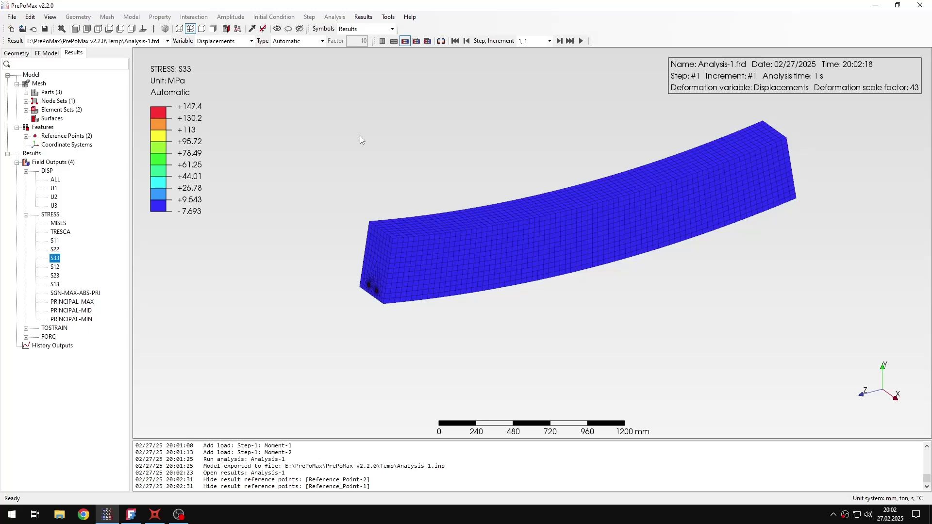
# Create a section view cutting across the beam with the normal direction set to X 0 mm and Z -1 mm.
pyautogui.click(226, 29)
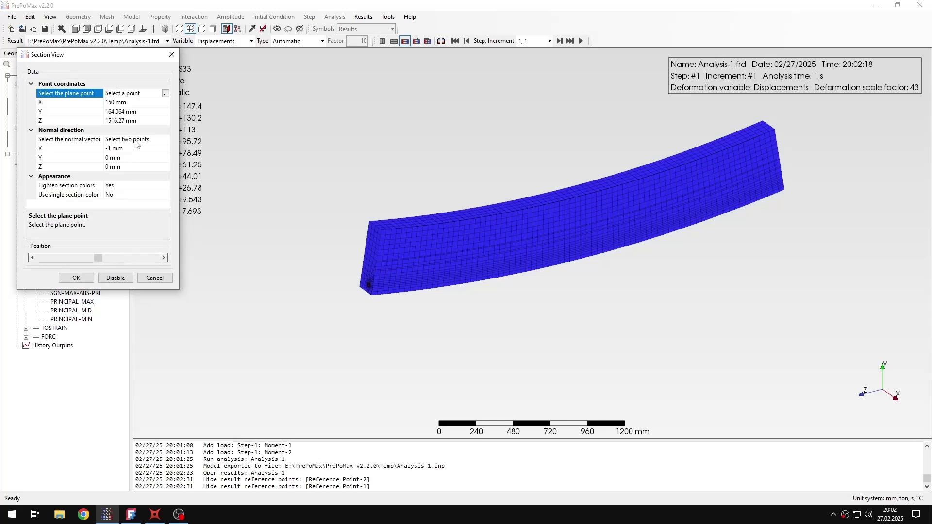
pyautogui.click(113, 148)
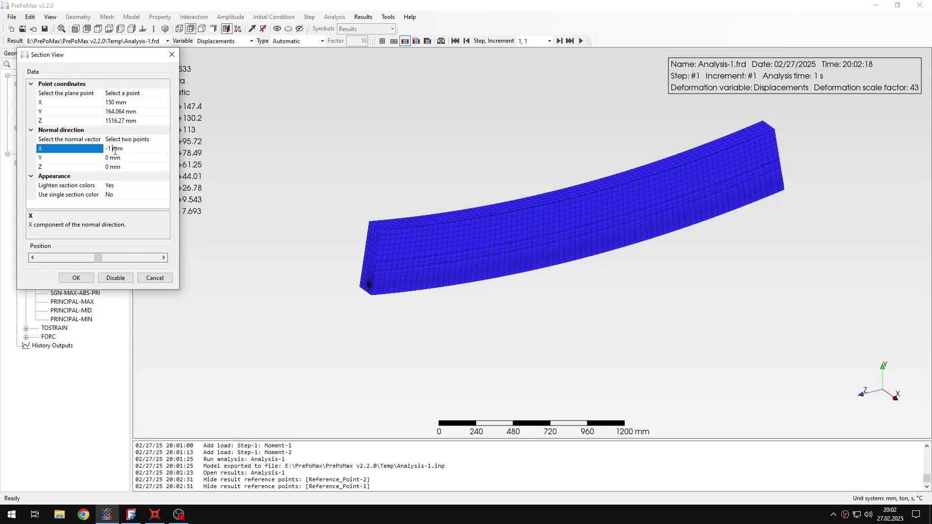
pyautogui.write('0')
pyautogui.click(111, 167)
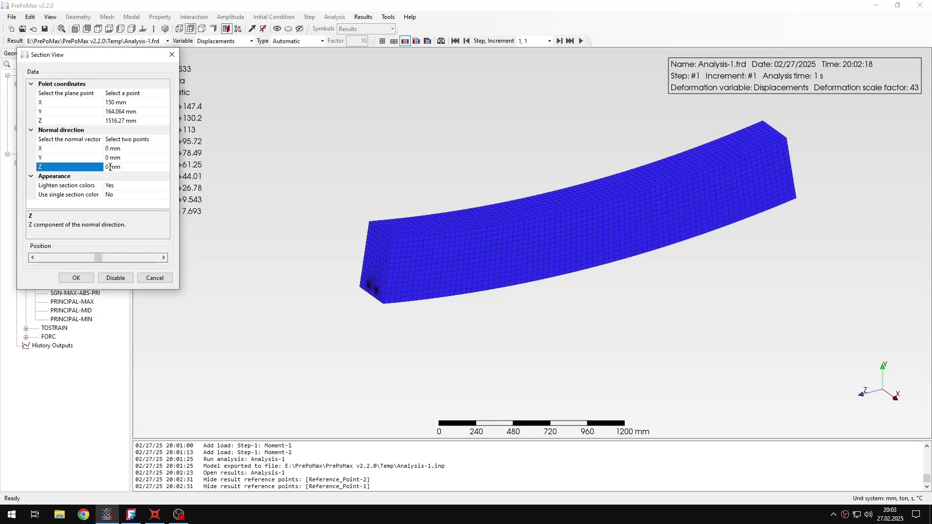
pyautogui.write('-1')
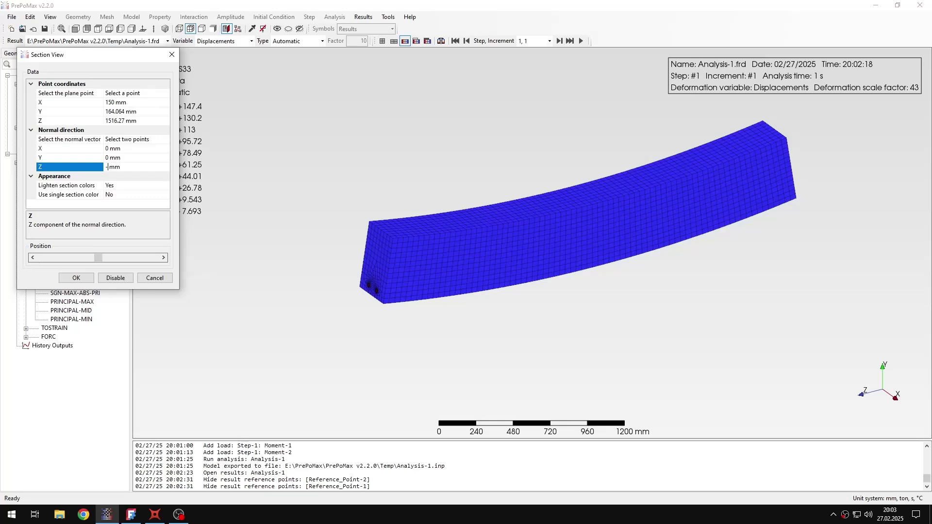
pyautogui.click(92, 278)
# Examine the S33 stress on the cut face with only the model edges shown, then restore the element edges.
pyautogui.scroll(5, 621, 241)
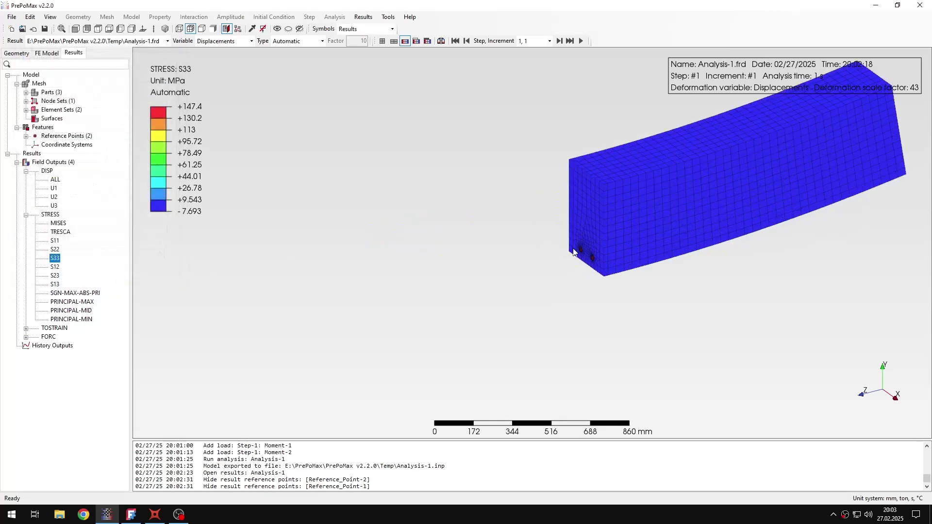
pyautogui.scroll(2, 525, 234)
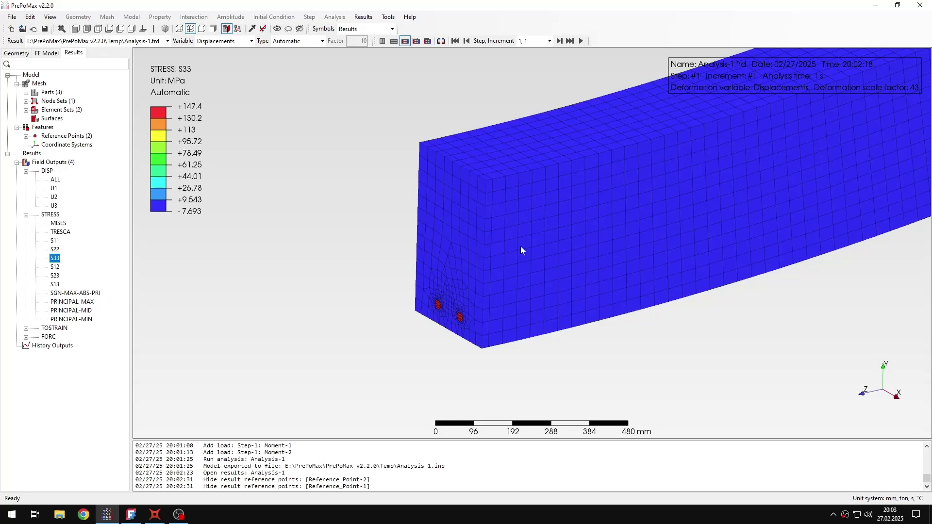
pyautogui.moveTo(524, 218); pyautogui.dragTo(496, 267)
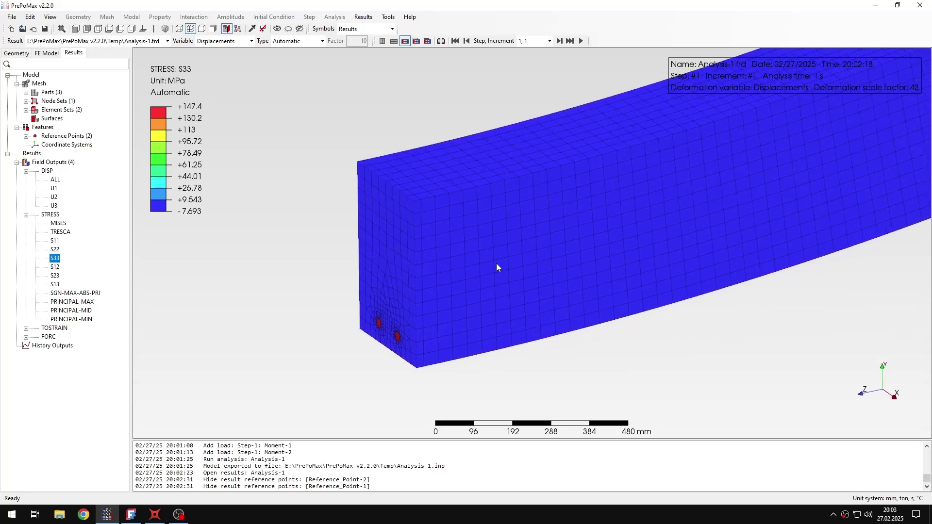
pyautogui.click(202, 28)
pyautogui.moveTo(408, 280)
pyautogui.mouseDown()
pyautogui.moveTo(464, 290)
pyautogui.moveTo(459, 246)
pyautogui.moveTo(421, 287)
pyautogui.mouseUp()
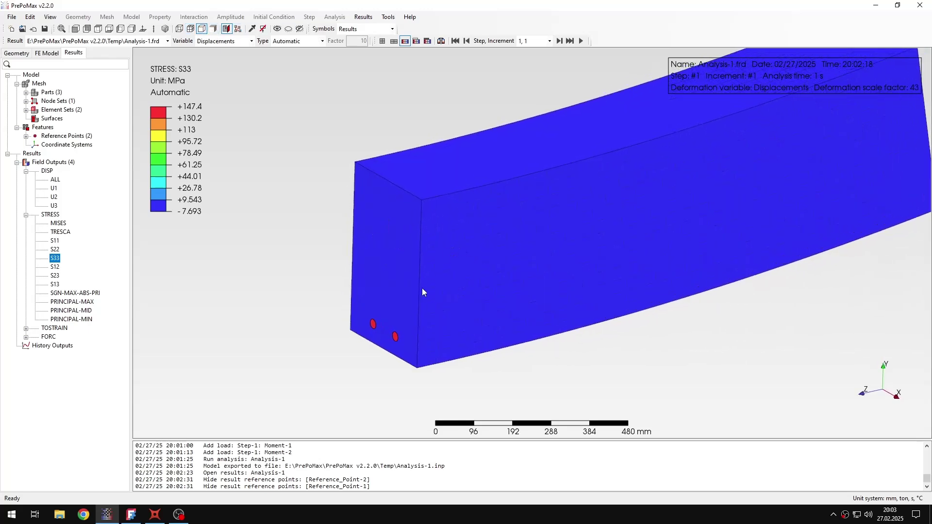
pyautogui.click(190, 29)
pyautogui.moveTo(383, 206); pyautogui.dragTo(459, 322)
# Switch to Calcpad and read the maximum concrete stress in the RC beam hand calculation.
pyautogui.hotkey('alt', 'Tab')
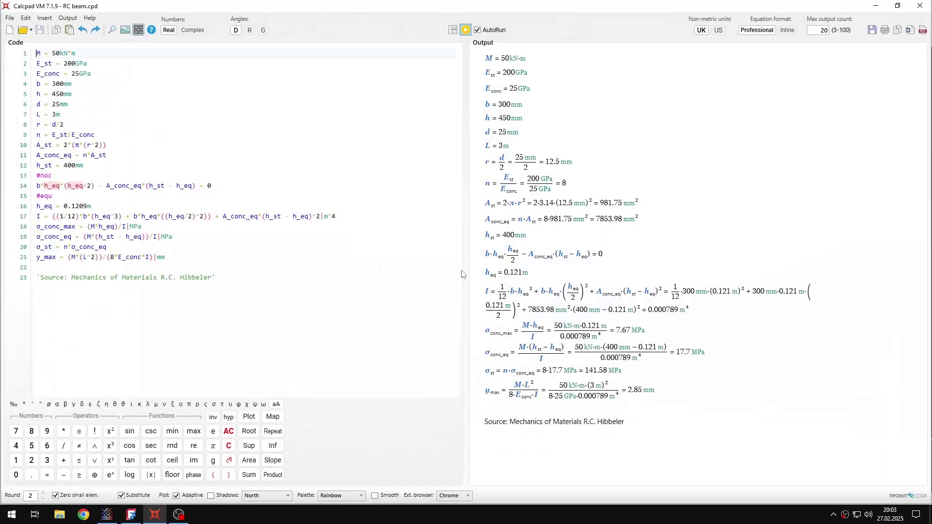
pyautogui.click(219, 184)
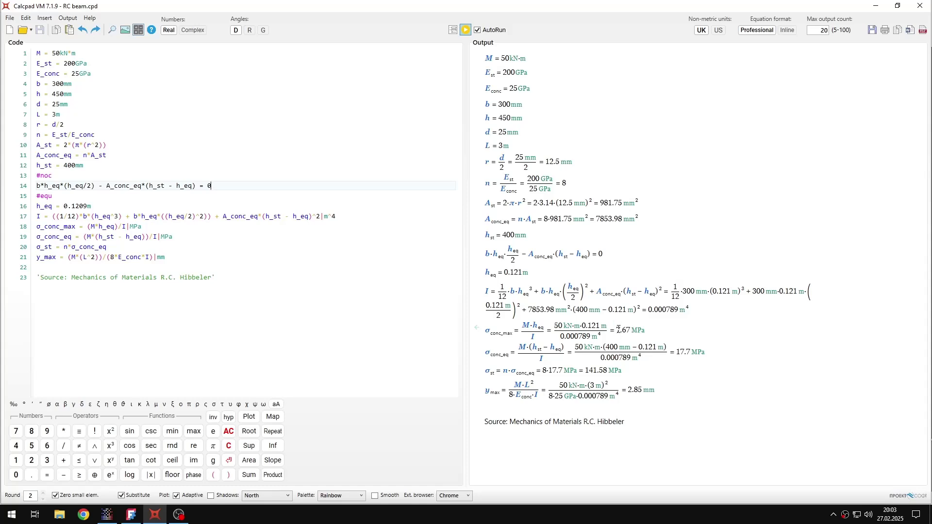
pyautogui.moveTo(616, 329); pyautogui.dragTo(630, 327)
# Switch to PrePoMax, query the S33 stress at a node on the cut face's upper edge, and place its label beside the beam.
pyautogui.click(106, 515)
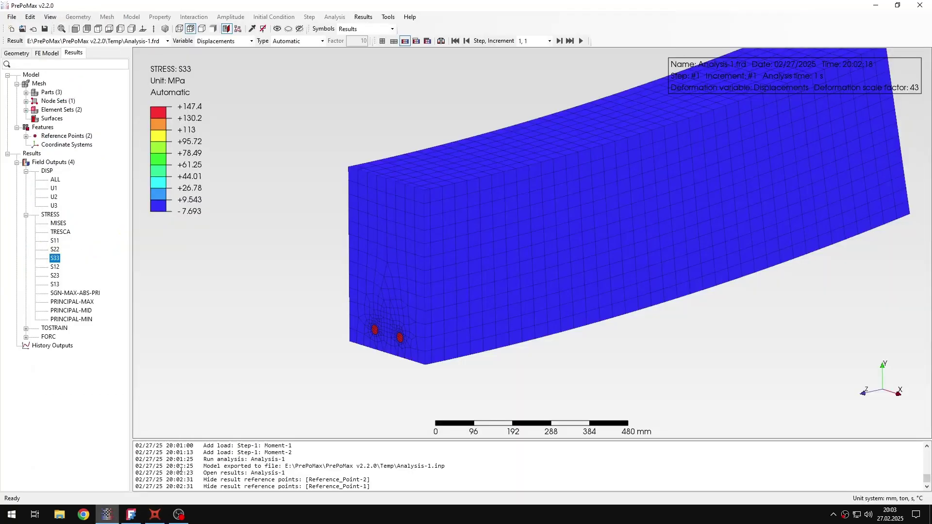
pyautogui.click(252, 28)
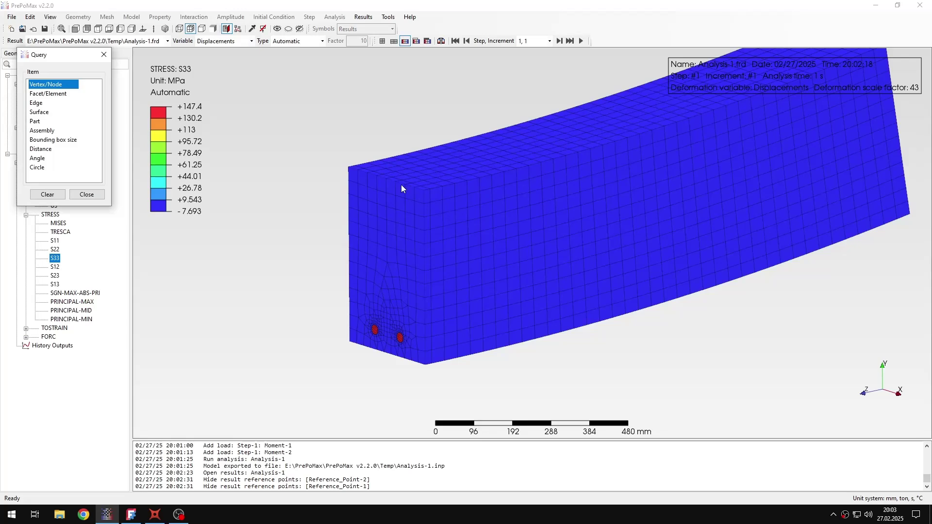
pyautogui.moveTo(394, 182); pyautogui.dragTo(412, 223, button='middle')
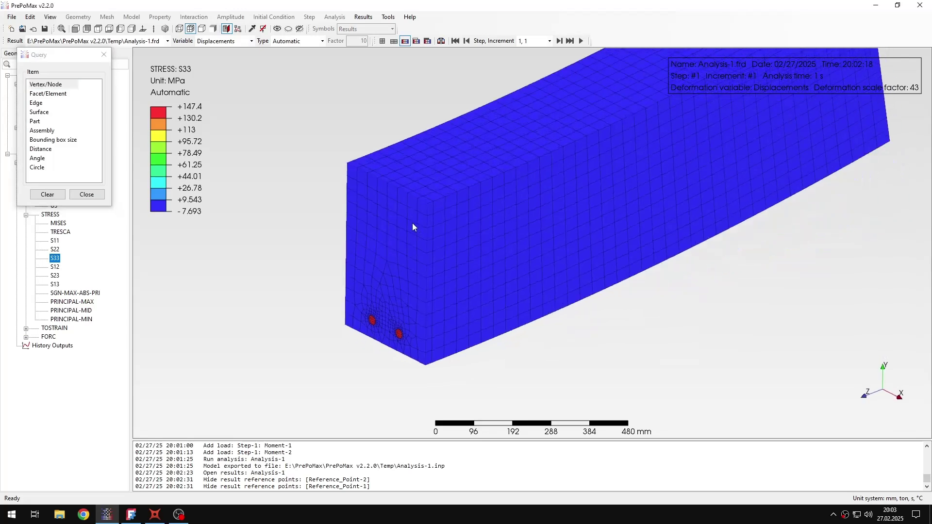
pyautogui.click(413, 181)
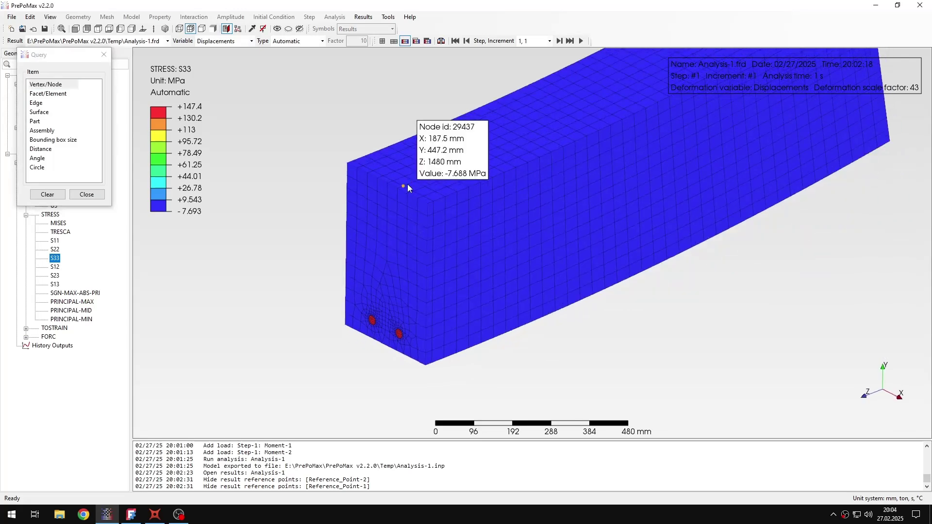
pyautogui.moveTo(452, 146); pyautogui.dragTo(316, 121)
# Switch to Calcpad and compare the calculated maximum concrete stress and steel stress with the simulation.
pyautogui.click(155, 515)
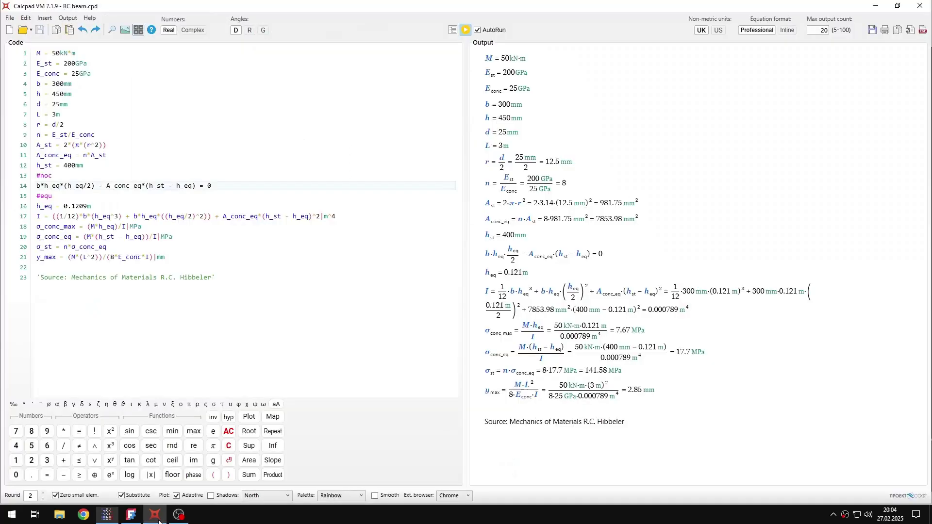
pyautogui.click(159, 522)
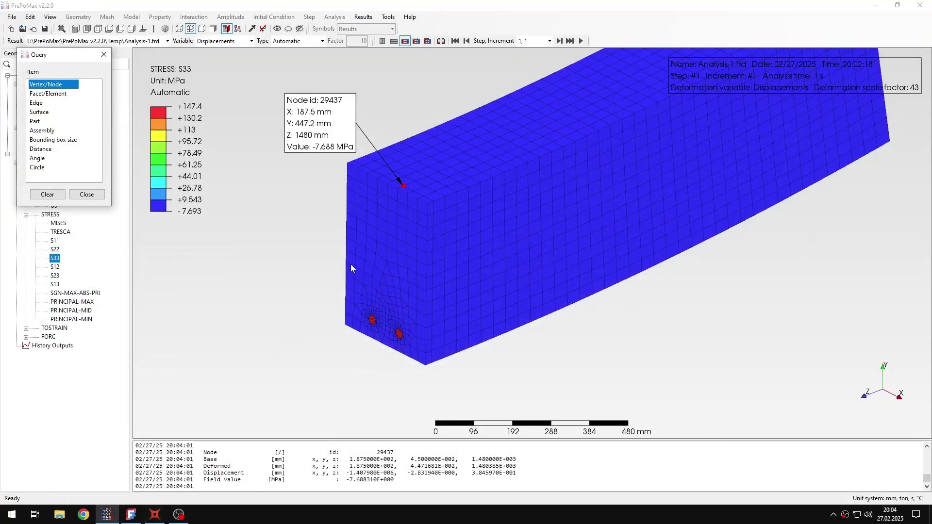
pyautogui.click(155, 515)
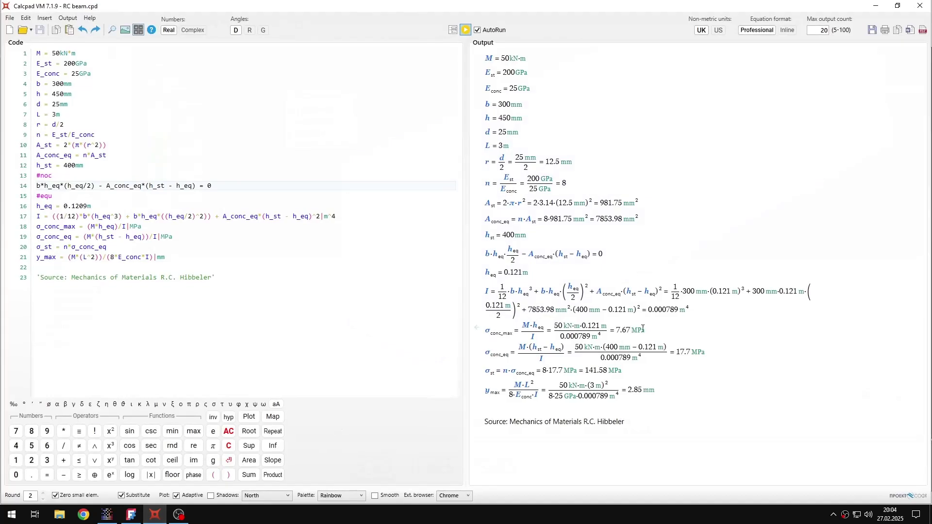
pyautogui.moveTo(586, 371); pyautogui.dragTo(622, 372)
# Switch to PrePoMax, probe the S33 stress at nodes on the steel bar ends, and close the query.
pyautogui.click(118, 517)
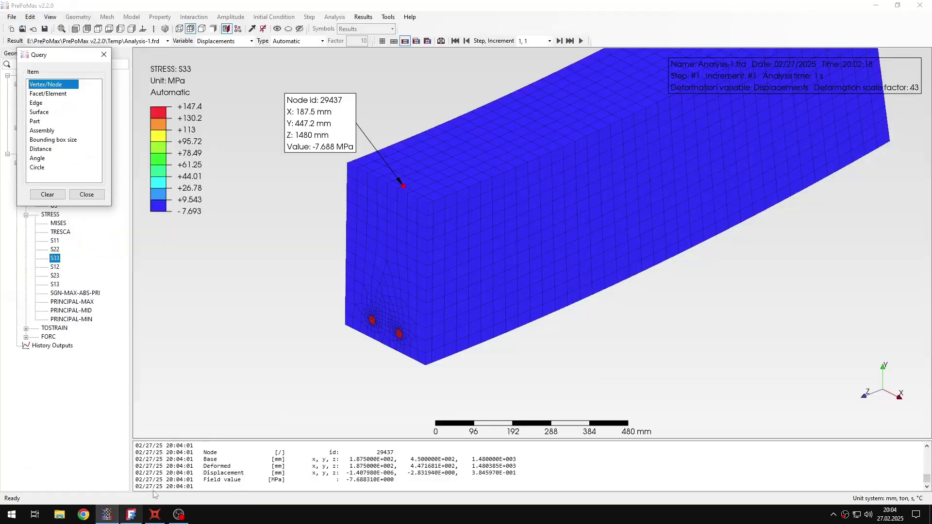
pyautogui.scroll(8, 374, 316)
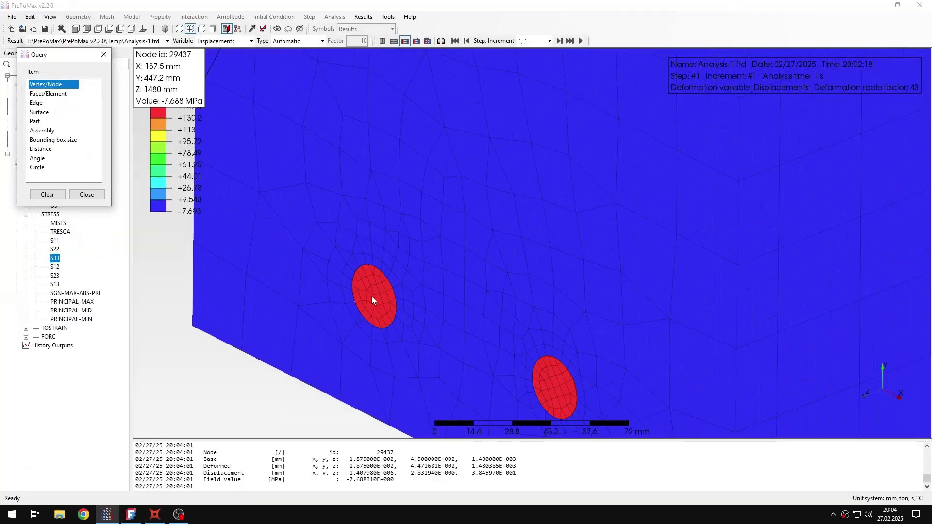
pyautogui.scroll(-6, 377, 300)
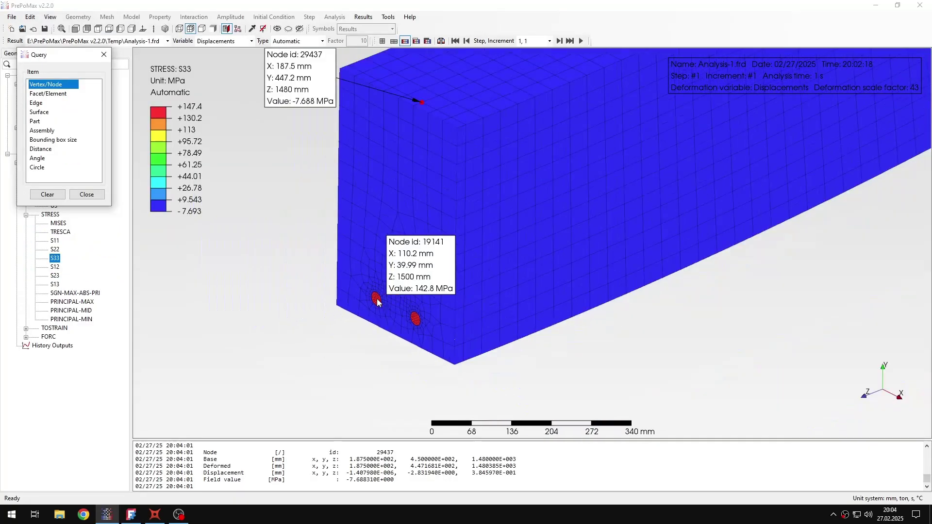
pyautogui.scroll(-2, 378, 302)
pyautogui.click(87, 194)
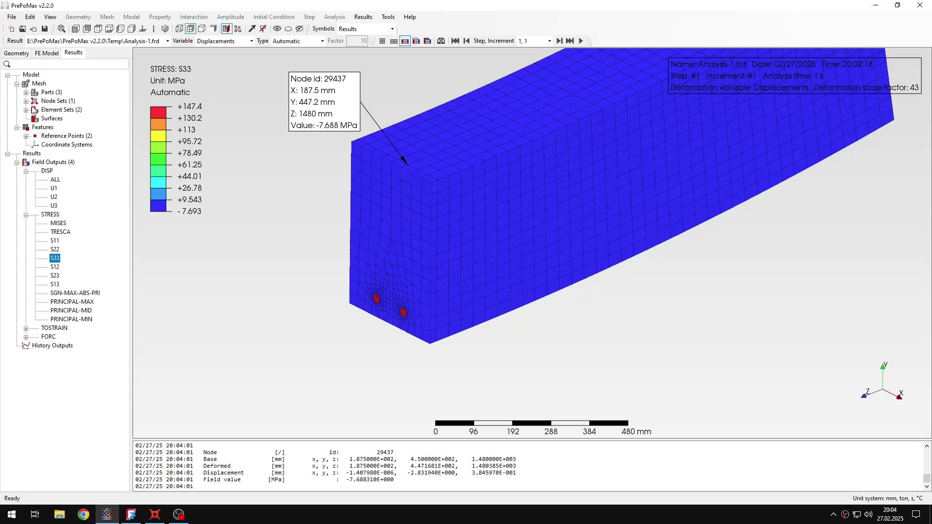
# Set the transparency of the concrete part Solid_part-3 to Semi-transparent and examine the embedded bars.
pyautogui.click(26, 92)
pyautogui.click(65, 109)
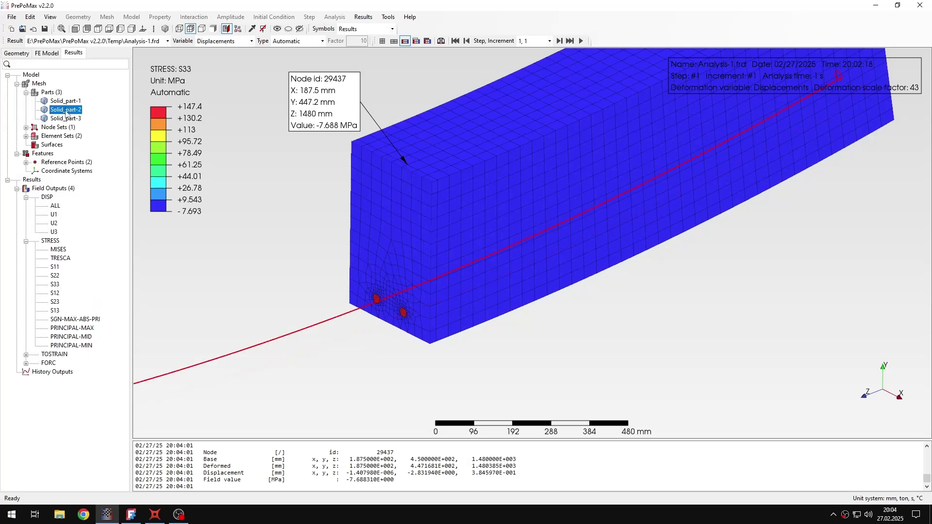
pyautogui.click(76, 119)
pyautogui.rightClick(75, 120)
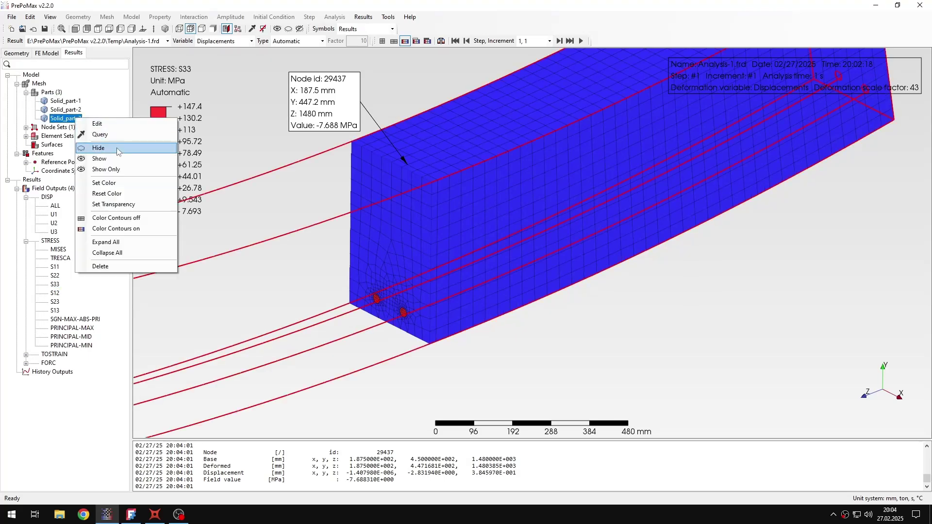
pyautogui.click(124, 204)
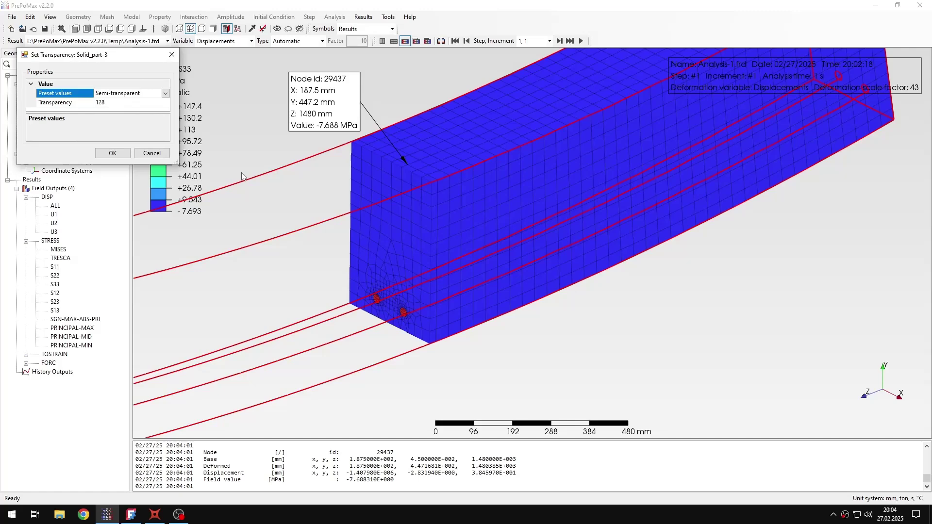
pyautogui.click(166, 93)
pyautogui.click(166, 93)
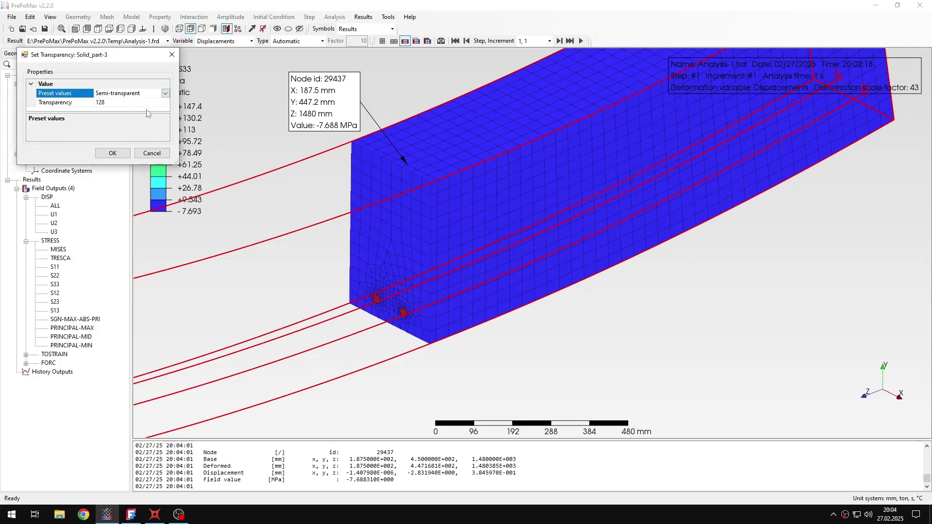
pyautogui.click(112, 152)
pyautogui.scroll(5, 490, 330)
pyautogui.scroll(-5, 388, 308)
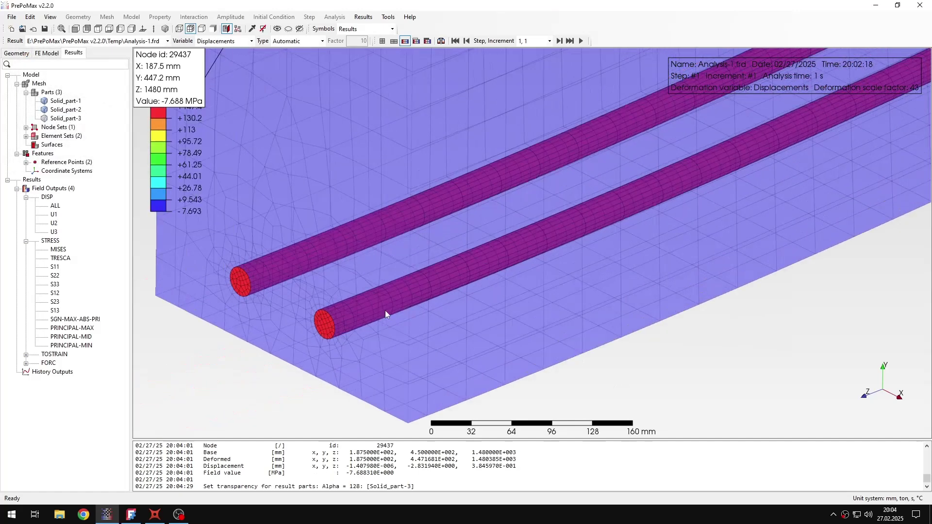
pyautogui.moveTo(394, 306); pyautogui.dragTo(467, 259, button='middle')
# Hide the concrete part Solid_part-3 so only the two steel bars show their S33 stress.
pyautogui.click(69, 120)
pyautogui.press('space')
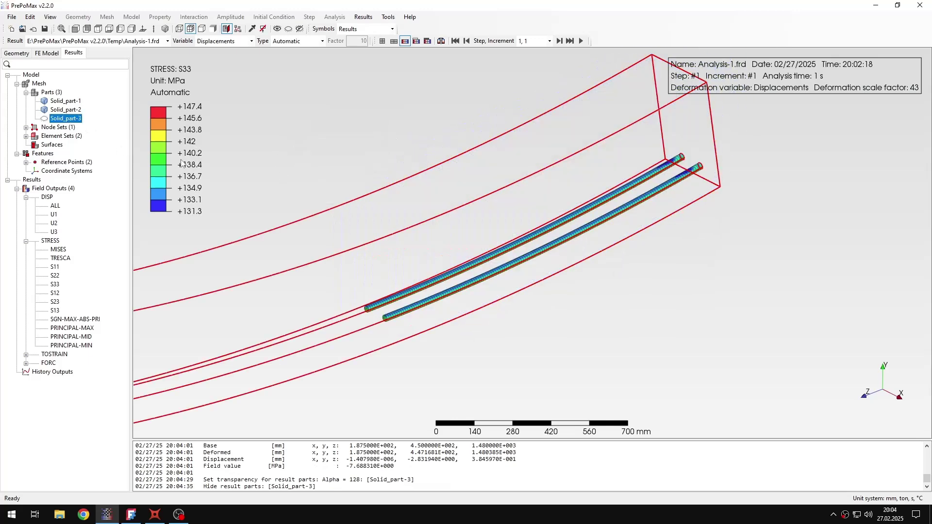
pyautogui.click(295, 222)
pyautogui.scroll(6, 388, 315)
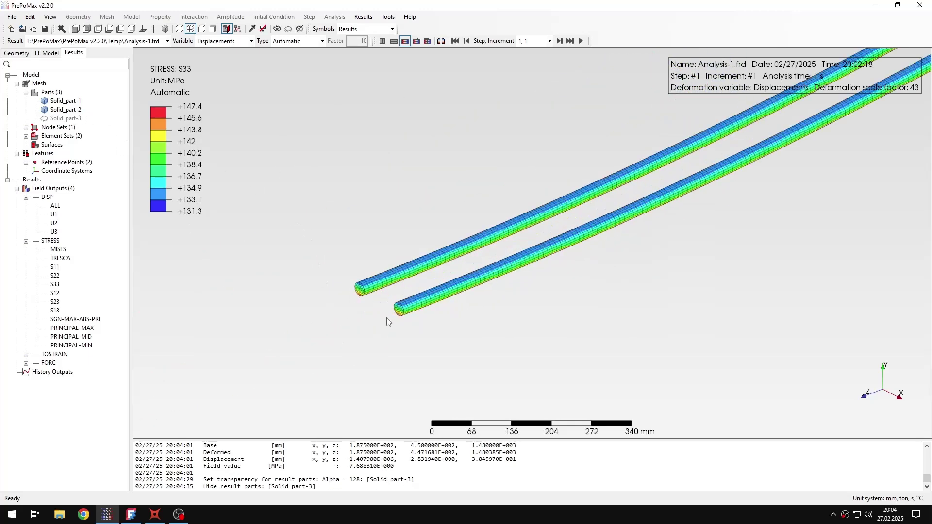
# Query the S33 stress at a node on the underside of a steel bar near its end.
pyautogui.click(262, 29)
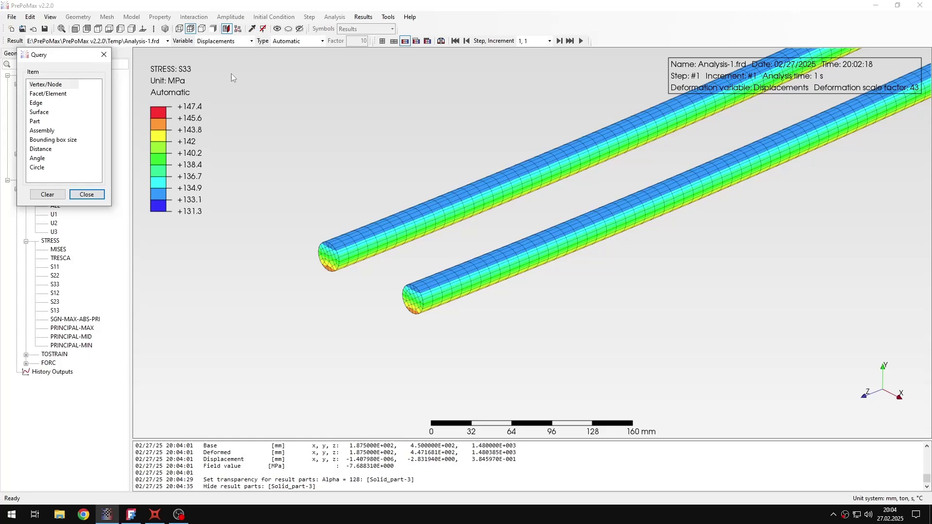
pyautogui.click(69, 86)
pyautogui.moveTo(429, 280); pyautogui.dragTo(455, 170, button='middle')
pyautogui.scroll(3, 455, 171)
pyautogui.moveTo(420, 142)
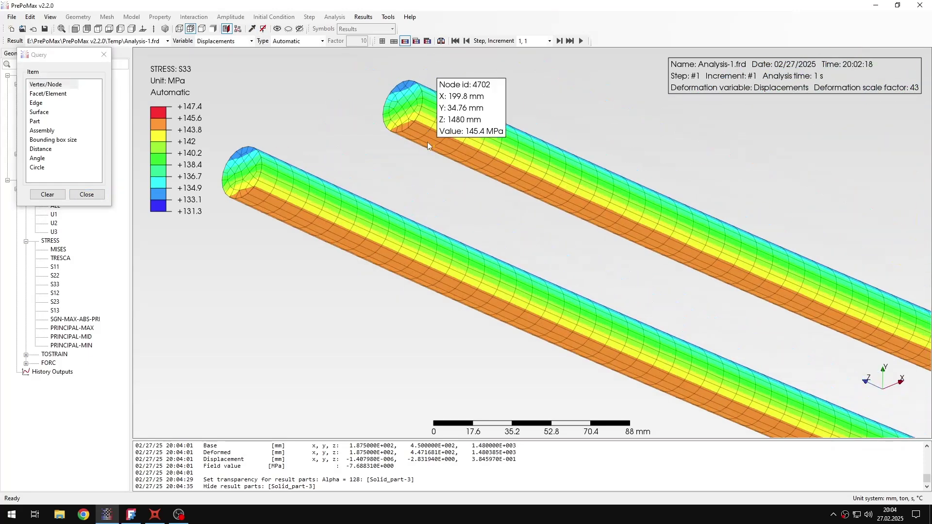
# Compare the bar's queried S33 stress in PrePoMax with the steel stress calculated in Calcpad.
pyautogui.hotkey('alt', 'Tab')
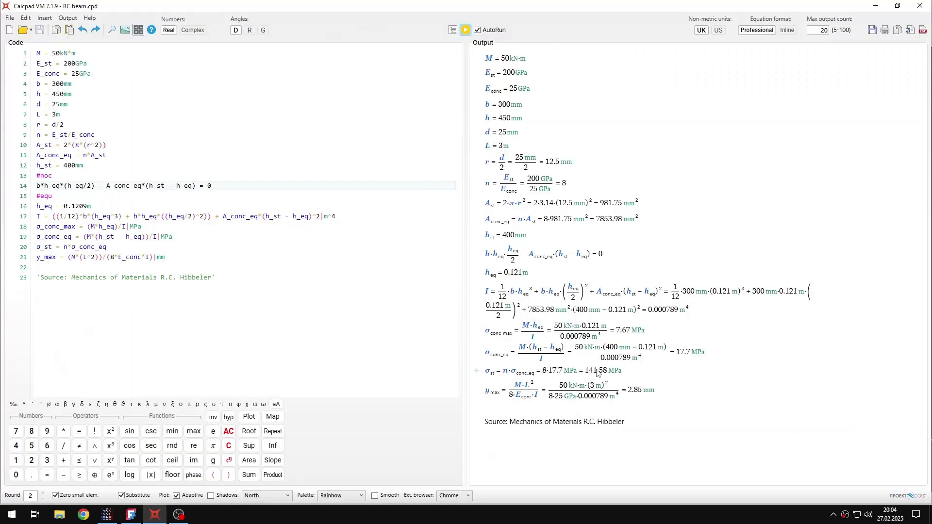
pyautogui.click(164, 513)
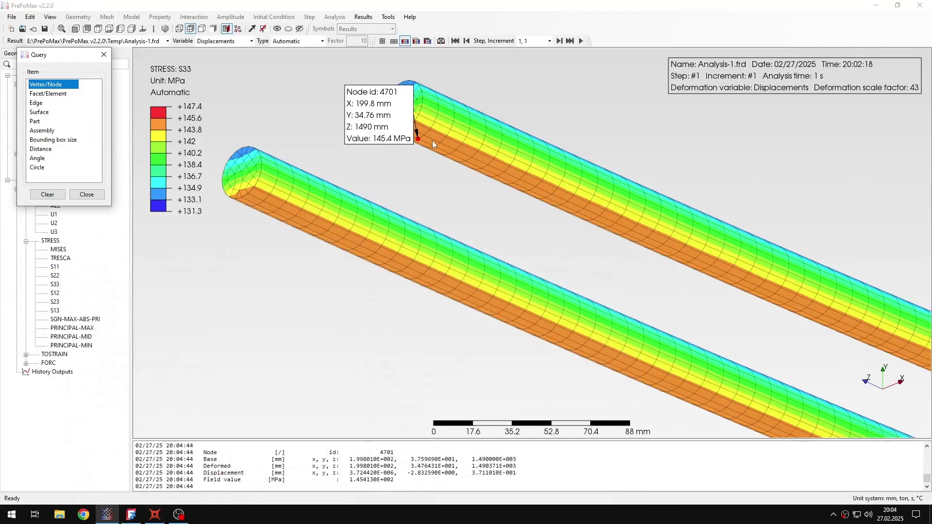
pyautogui.moveTo(432, 141)
pyautogui.hotkey('alt', 'Tab')
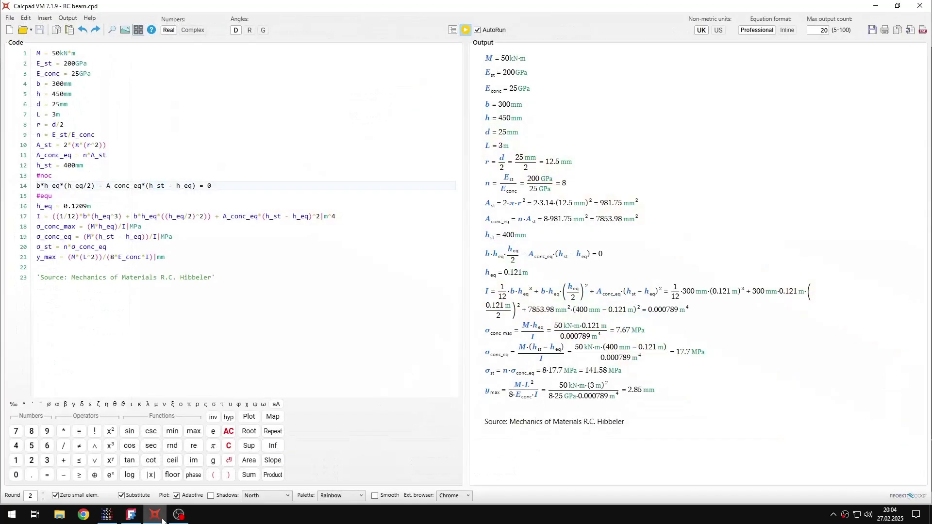
# Switch to PrePoMax and probe the S33 stress at nodes on the upper and lower sides of the bars.
pyautogui.hotkey('alt', 'Tab')
pyautogui.moveTo(482, 174); pyautogui.dragTo(315, 297, button='middle')
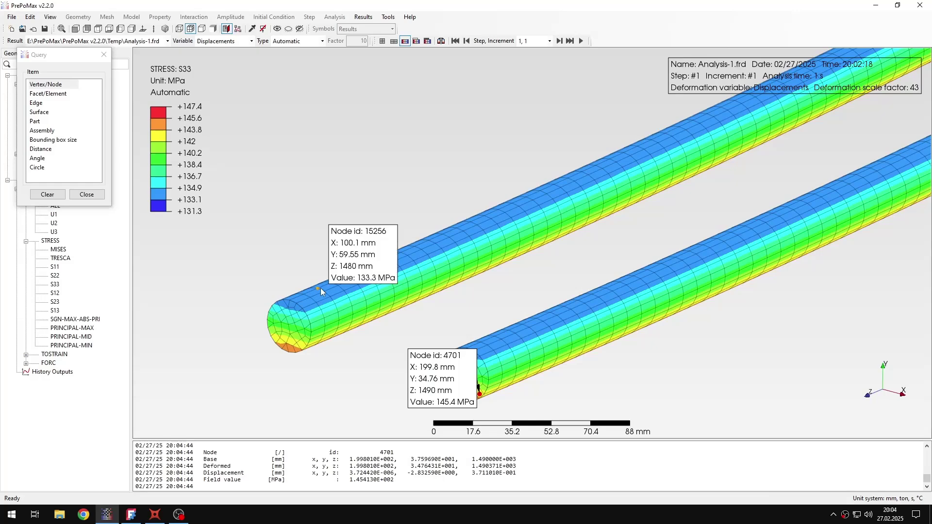
pyautogui.moveTo(391, 307); pyautogui.dragTo(451, 203, button='middle')
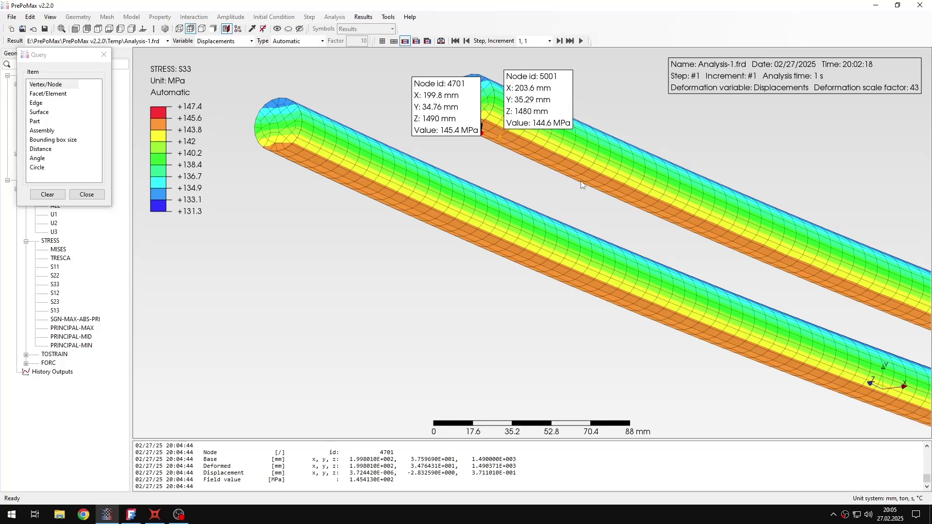
pyautogui.scroll(-5, 580, 181)
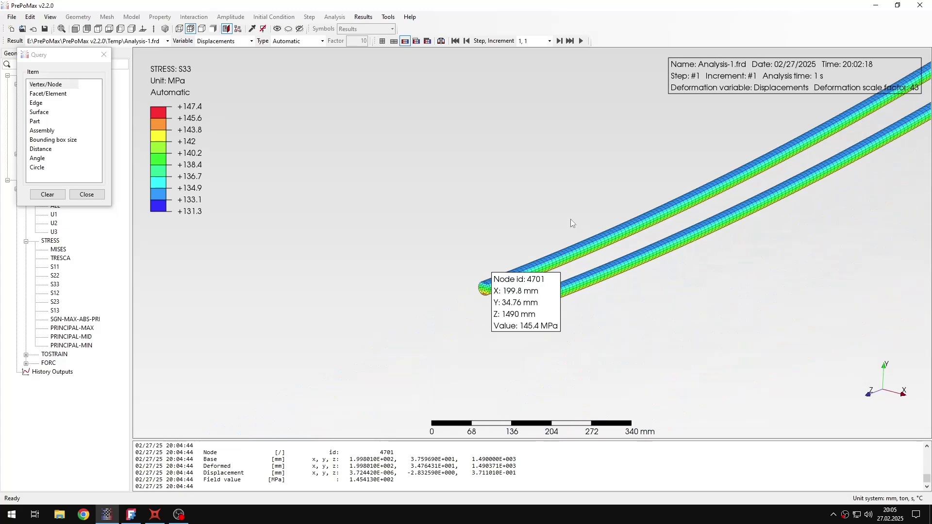
# Delete the query annotations from the current view and close the query.
pyautogui.click(47, 194)
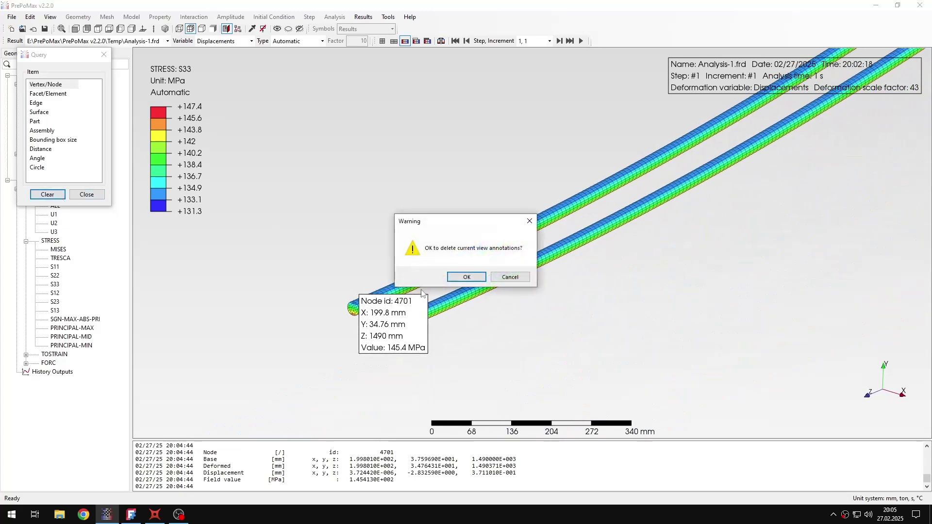
pyautogui.click(467, 277)
pyautogui.moveTo(451, 281)
pyautogui.mouseDown(button='middle')
pyautogui.moveTo(427, 316)
pyautogui.moveTo(423, 310)
pyautogui.mouseUp(button='middle')
pyautogui.click(87, 194)
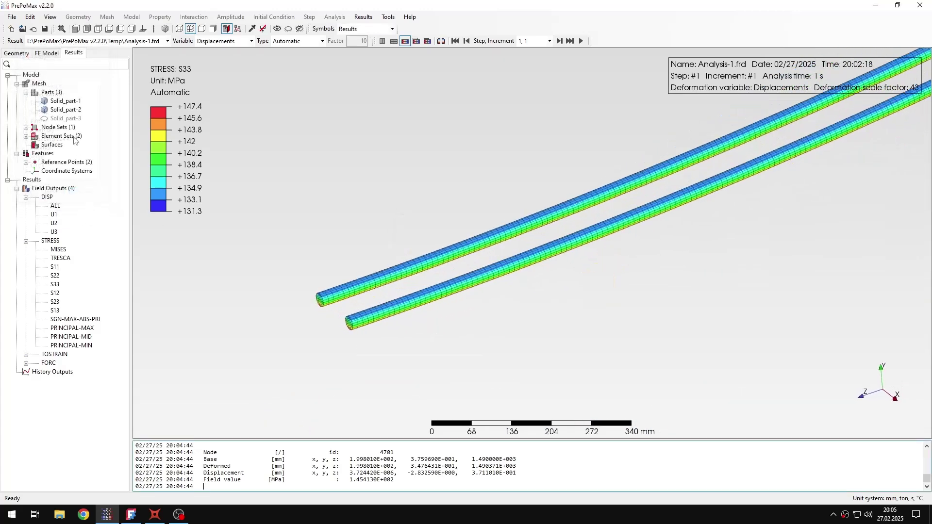
# Show the concrete part Solid_part-3 again and set its transparency to Opaque.
pyautogui.rightClick(65, 118)
pyautogui.click(85, 140)
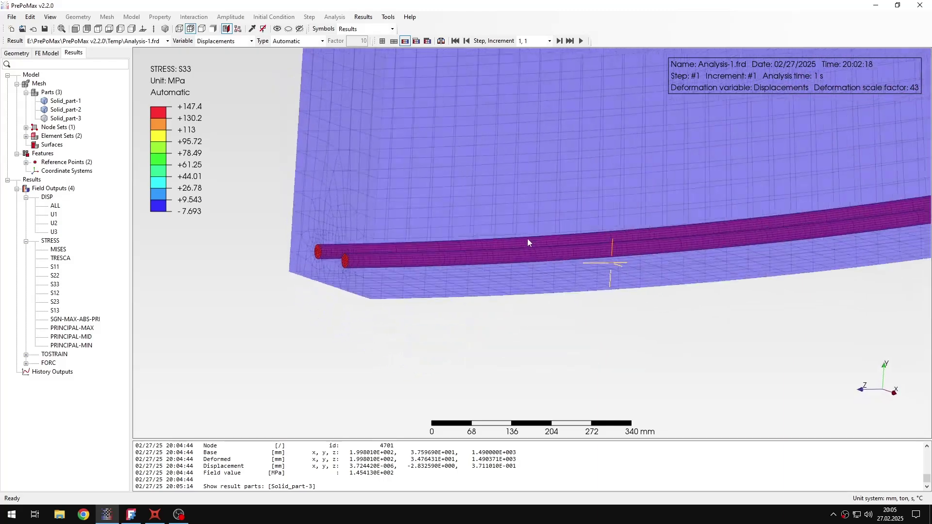
pyautogui.moveTo(528, 242); pyautogui.dragTo(243, 185, button='middle')
pyautogui.rightClick(74, 121)
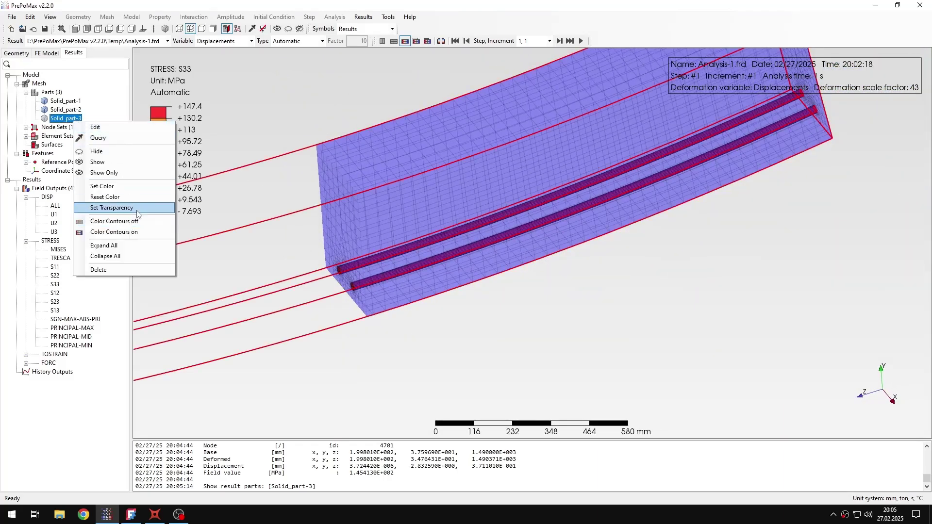
pyautogui.click(137, 210)
pyautogui.click(165, 93)
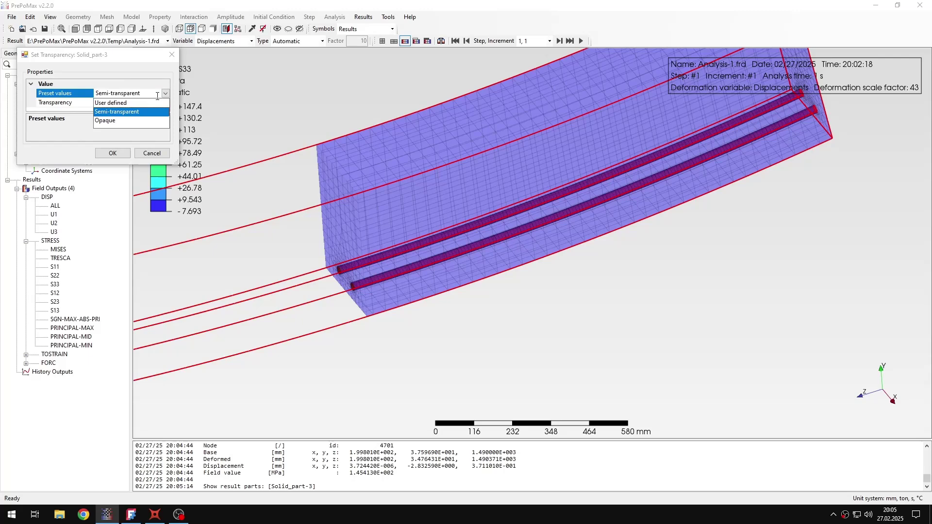
pyautogui.click(140, 121)
pyautogui.click(112, 153)
pyautogui.click(490, 325)
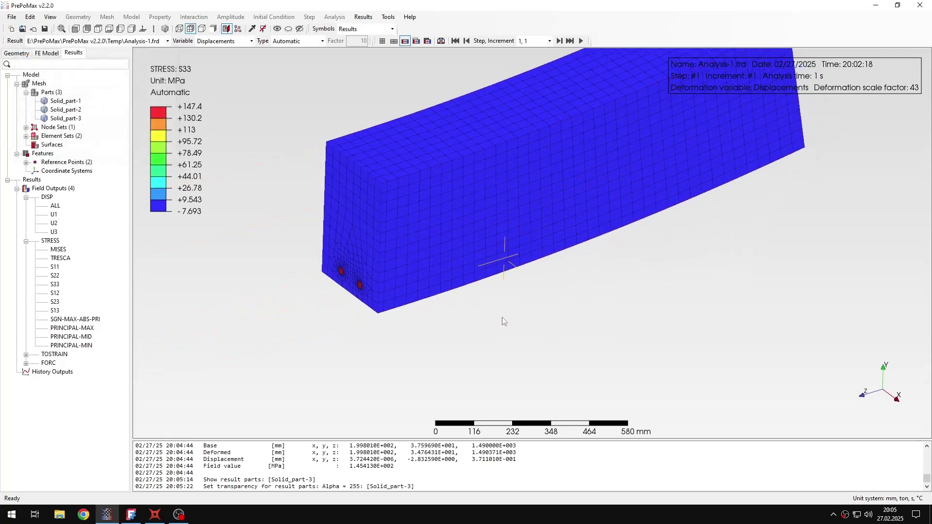
# Display the vertical displacement U2 on the whole beam.
pyautogui.moveTo(503, 321); pyautogui.dragTo(280, 114, button='middle')
pyautogui.scroll(-3, 426, 243)
pyautogui.moveTo(426, 243); pyautogui.dragTo(491, 198, button='middle')
pyautogui.click(54, 223)
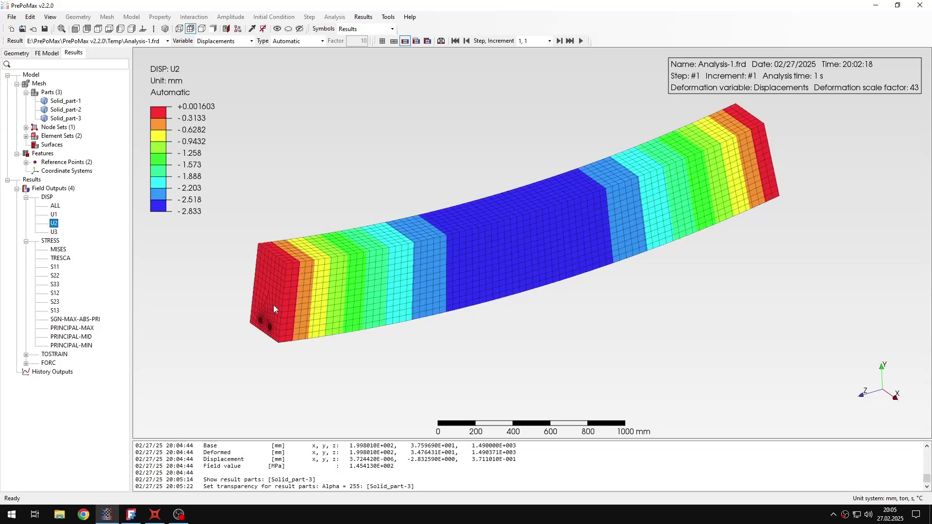
# Switch to Calcpad, read the calculated maximum deflection y_max, and return to PrePoMax.
pyautogui.click(154, 515)
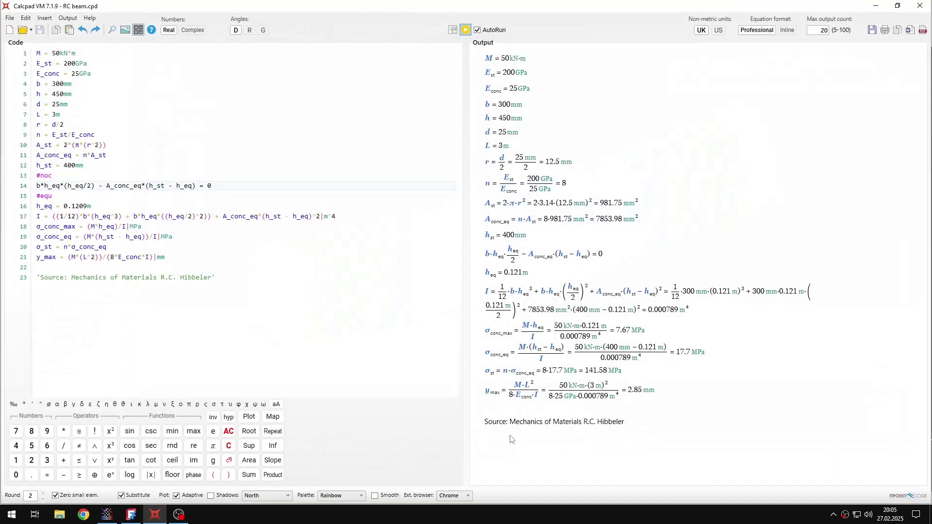
pyautogui.doubleClick(631, 390)
pyautogui.hotkey('alt', 'Tab')
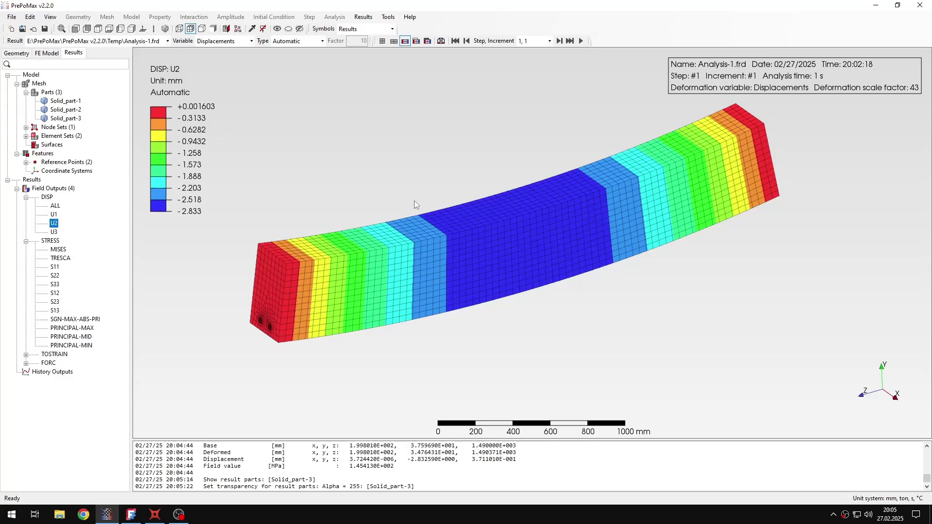
# Open the results query and examine the U2 displacement around midspan from above and below.
pyautogui.click(251, 28)
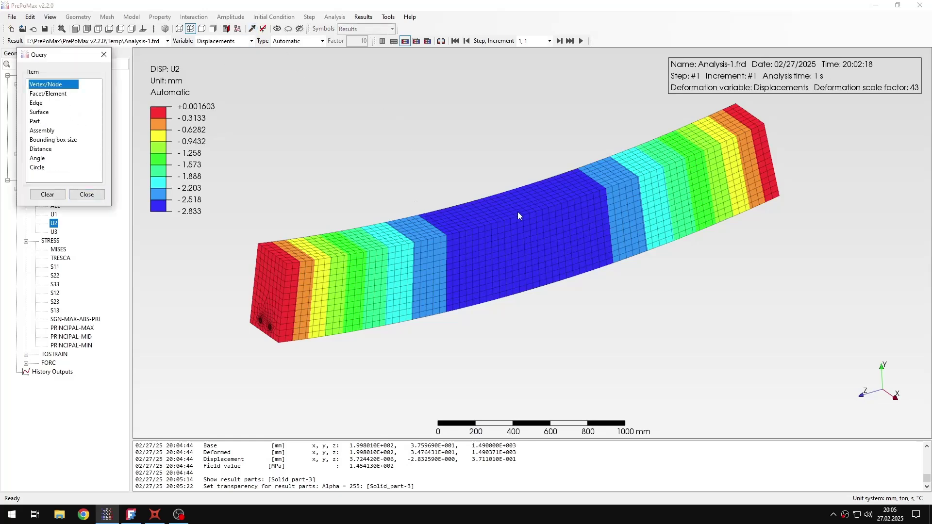
pyautogui.moveTo(544, 244); pyautogui.dragTo(534, 173, button='middle')
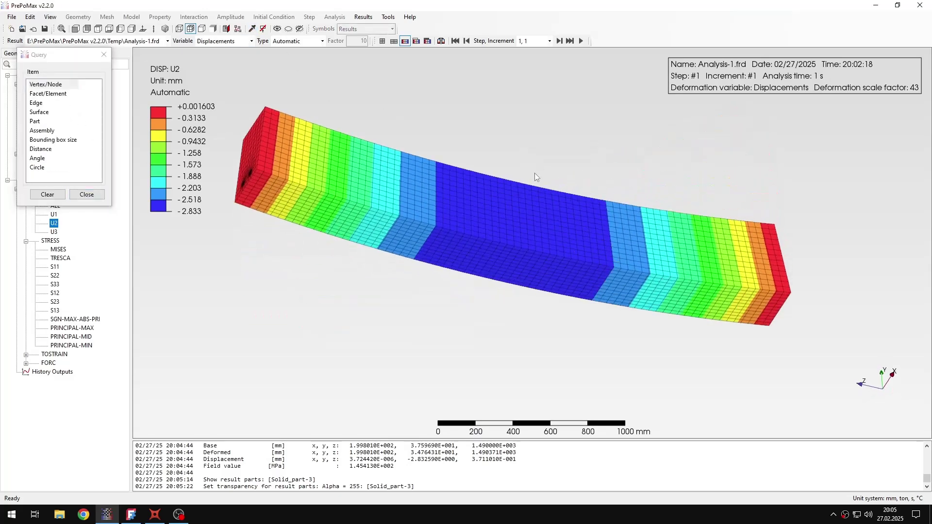
pyautogui.moveTo(516, 263); pyautogui.dragTo(475, 282, button='middle')
# Switch to Calcpad, highlight the textbook reference in the source line, and return to PrePoMax.
pyautogui.hotkey('alt', 'Tab')
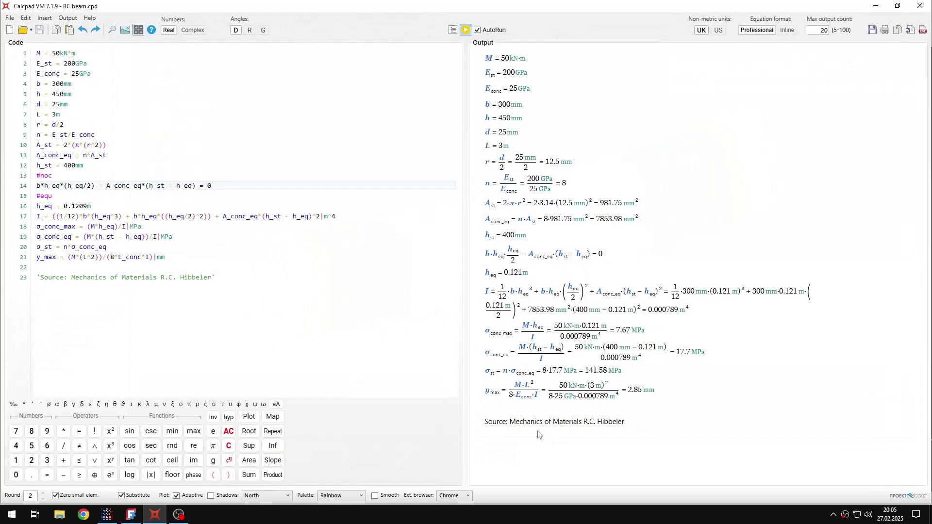
pyautogui.moveTo(511, 421); pyautogui.dragTo(609, 422)
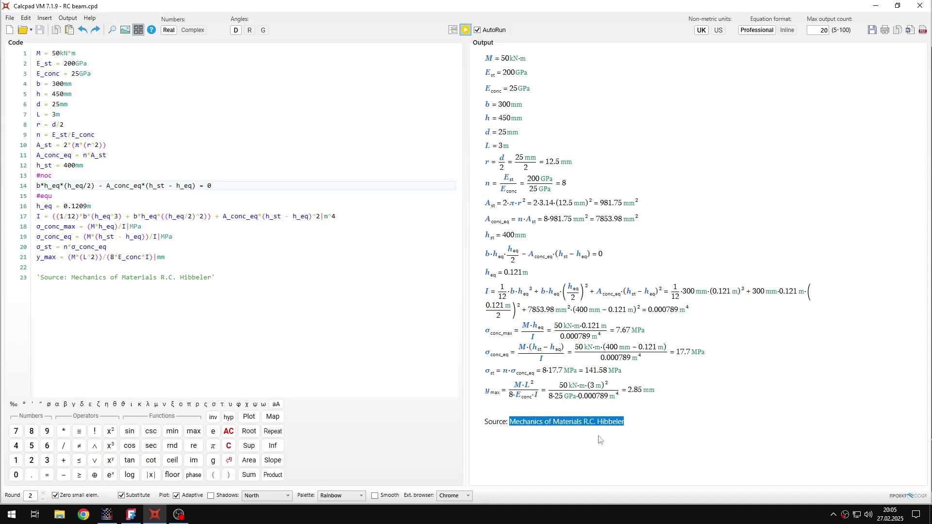
pyautogui.click(108, 515)
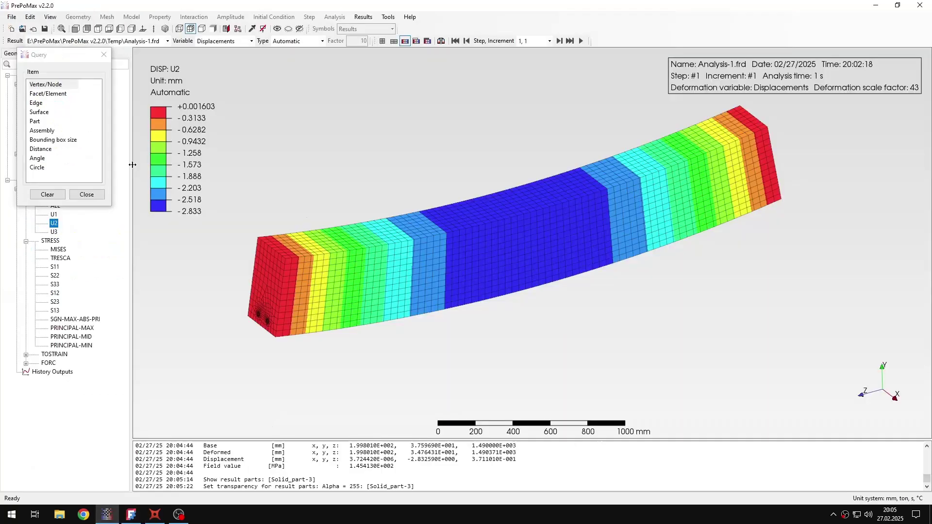